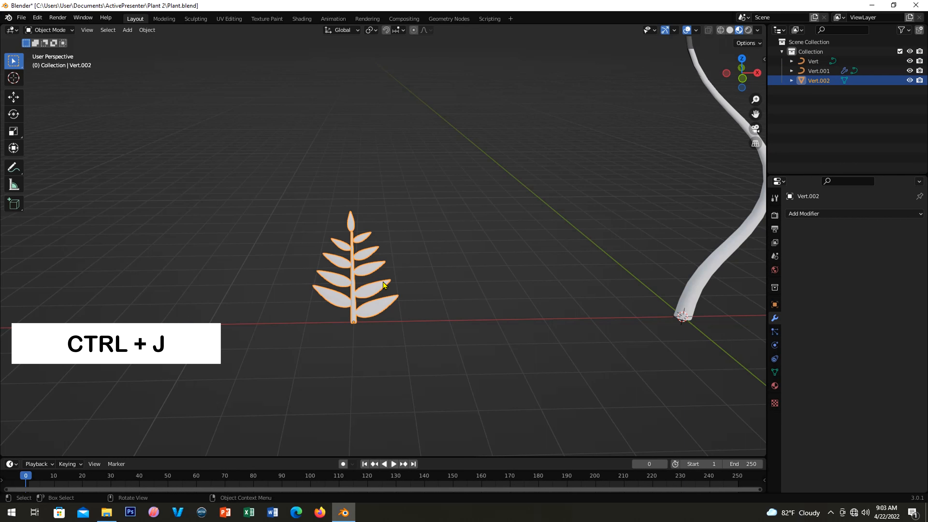
# Convert the joined leaf branch to a mesh.
pyautogui.rightClick(377, 285)
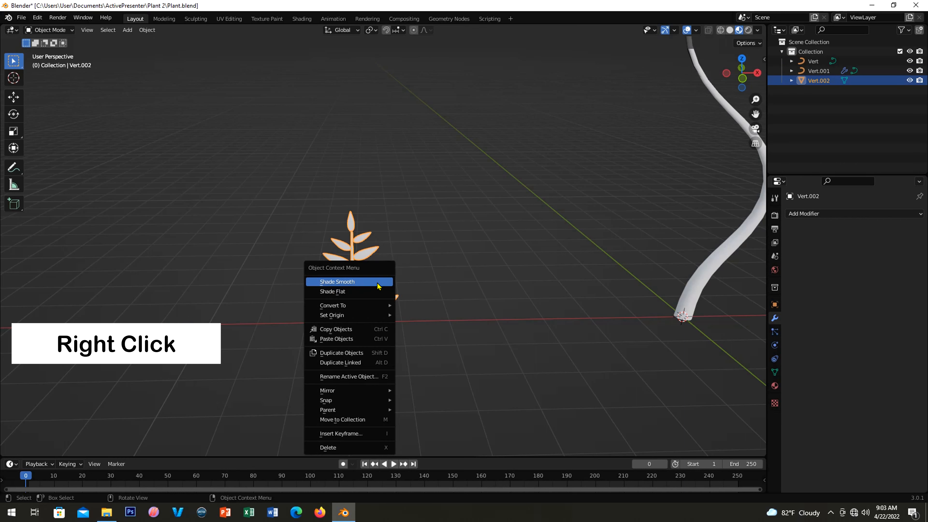
pyautogui.moveTo(373, 310)
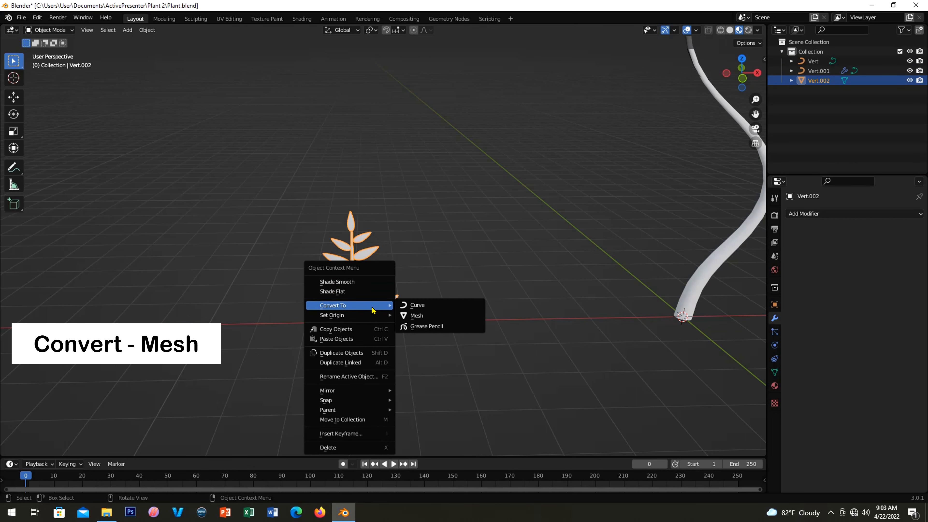
pyautogui.click(416, 316)
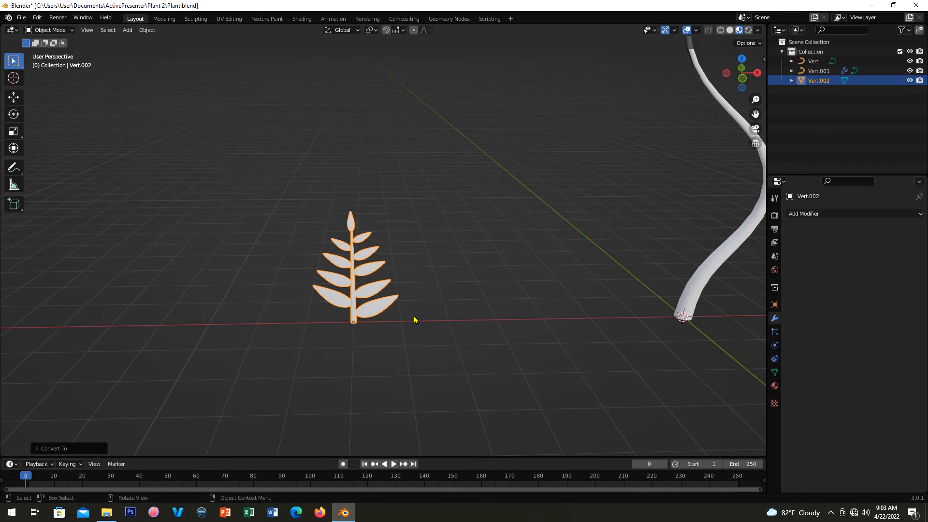
# Add a Simple Deform modifier to the leaf branch and set it to Bend.
pyautogui.click(895, 214)
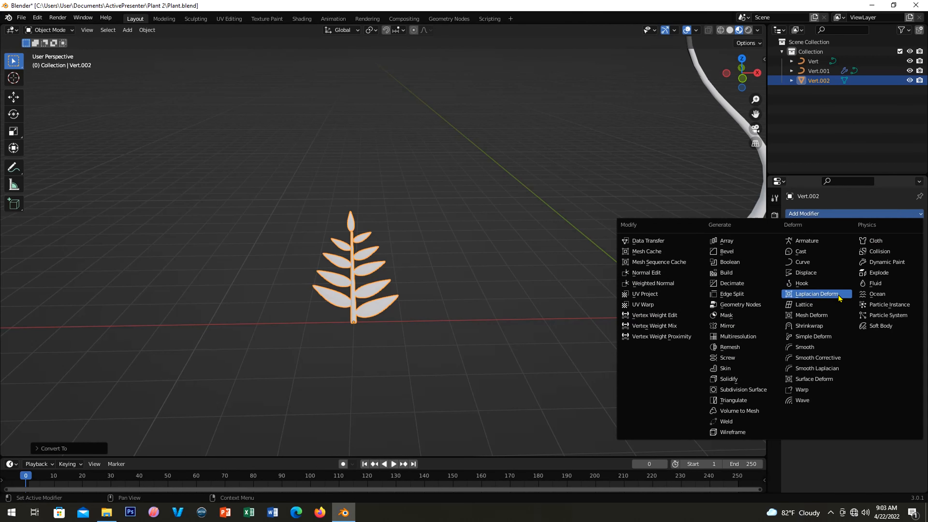
pyautogui.click(839, 336)
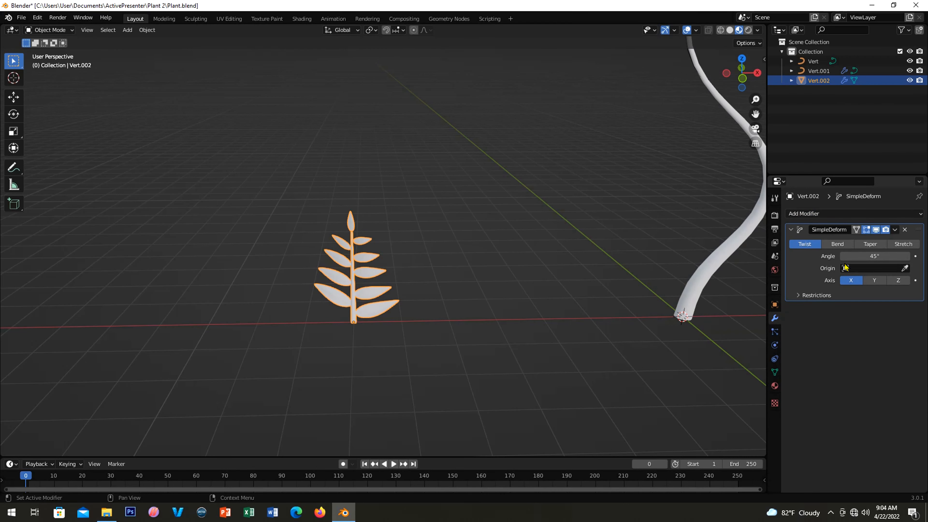
pyautogui.click(838, 244)
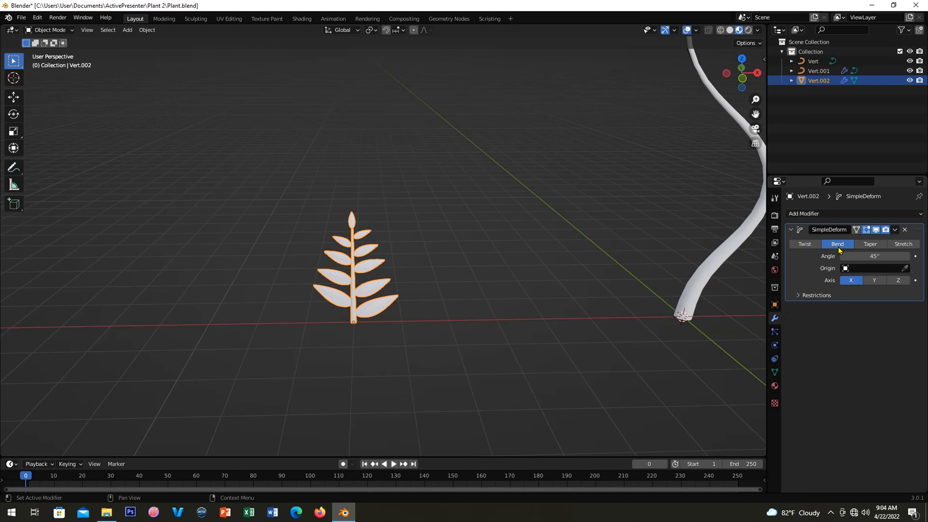
# Try out different bend angles on the leaf branch to test how it curls.
pyautogui.moveTo(859, 257); pyautogui.dragTo(3, 262)
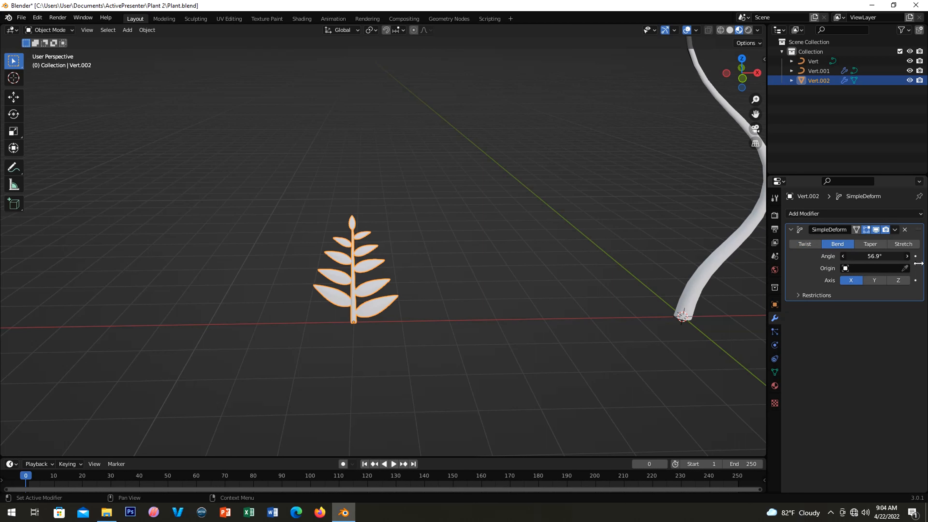
pyautogui.moveTo(917, 263); pyautogui.dragTo(894, 262)
pyautogui.moveTo(507, 253); pyautogui.dragTo(577, 256, button='middle')
pyautogui.moveTo(895, 256); pyautogui.dragTo(820, 352)
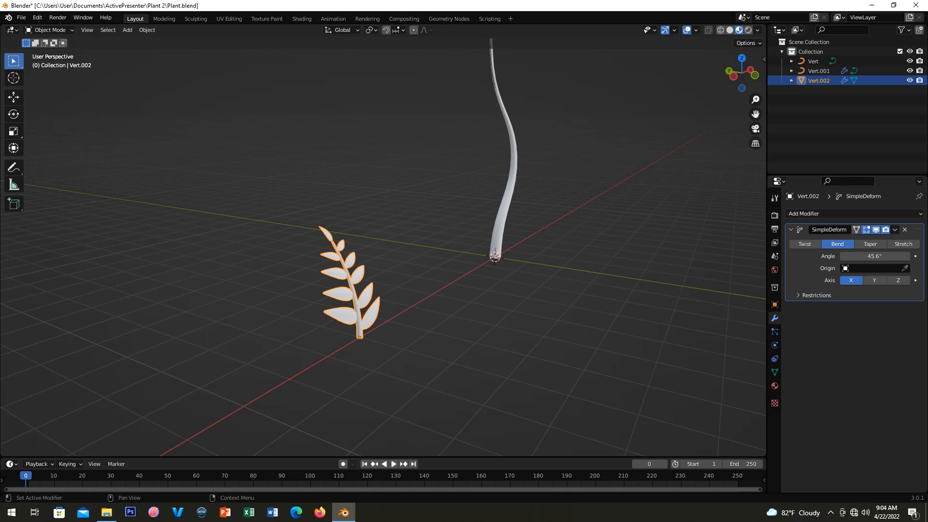
# Reset the leaf branch's bend angle to 0°.
pyautogui.click(878, 256)
pyautogui.write('0')
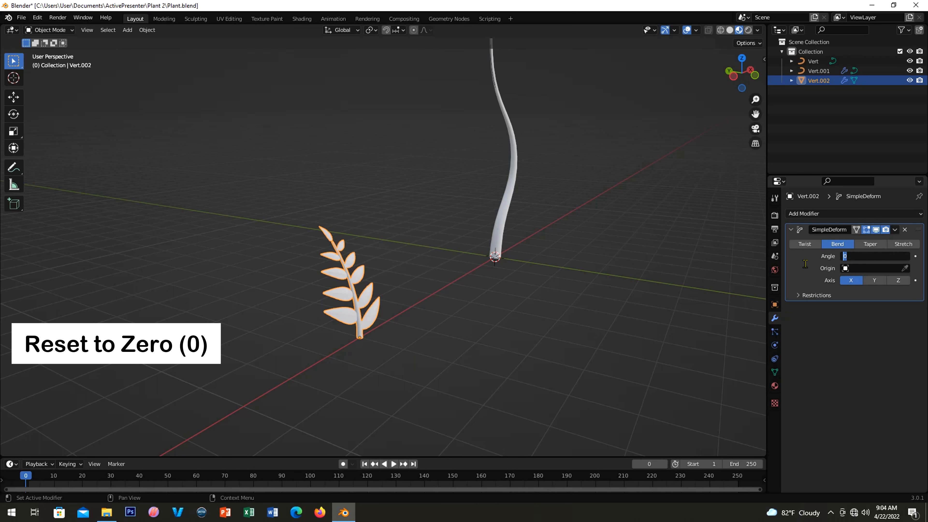
pyautogui.press('Return')
# Turn off the viewport display of the stem's Curve modifier so the stem stands straight, and deselect the stem.
pyautogui.moveTo(530, 256); pyautogui.dragTo(623, 240, button='middle')
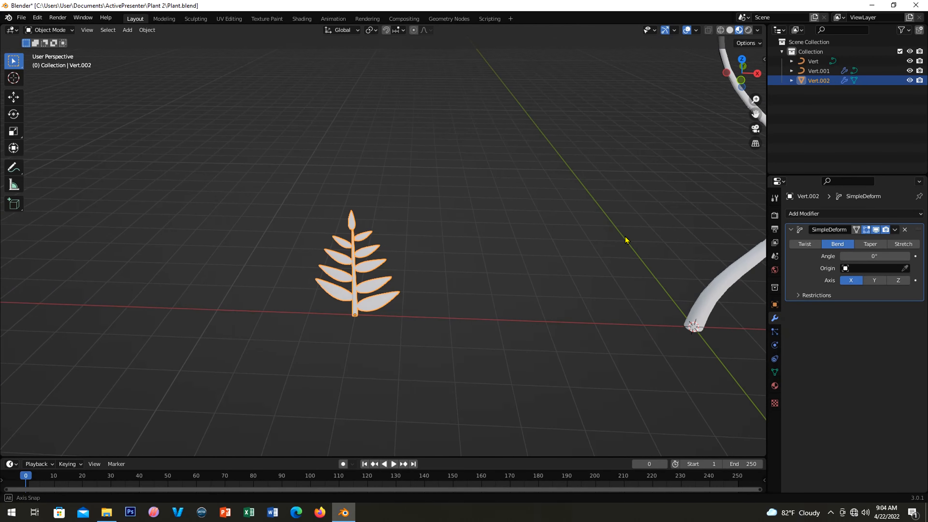
pyautogui.click(720, 285)
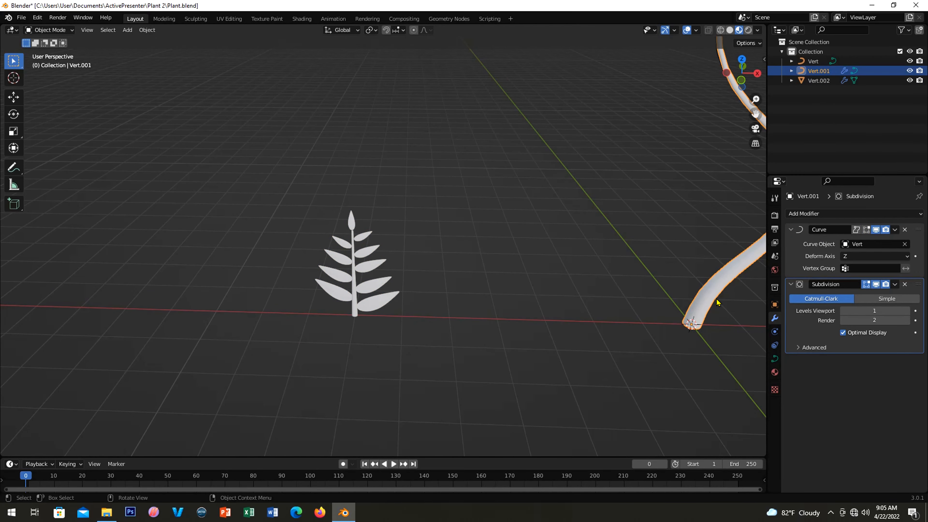
pyautogui.moveTo(645, 283); pyautogui.dragTo(670, 245, button='middle')
pyautogui.click(670, 245)
pyautogui.click(670, 242)
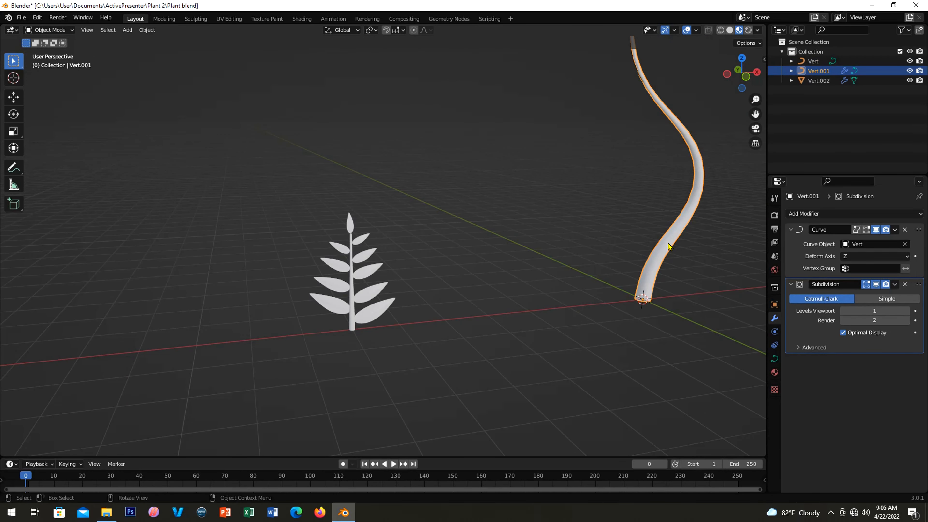
pyautogui.click(876, 230)
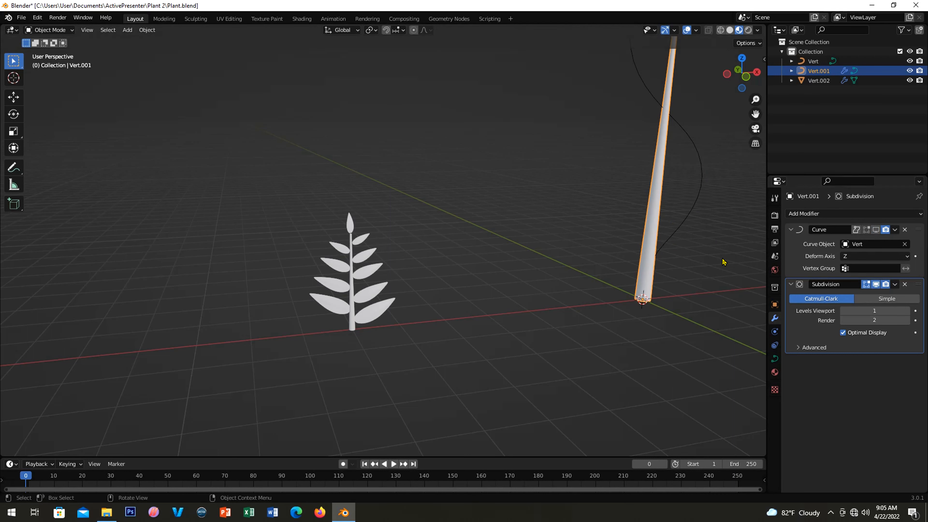
pyautogui.click(469, 278)
# In the front view, move the leaf branch so its base sits on the lower part of the stem.
pyautogui.press('KP_1')
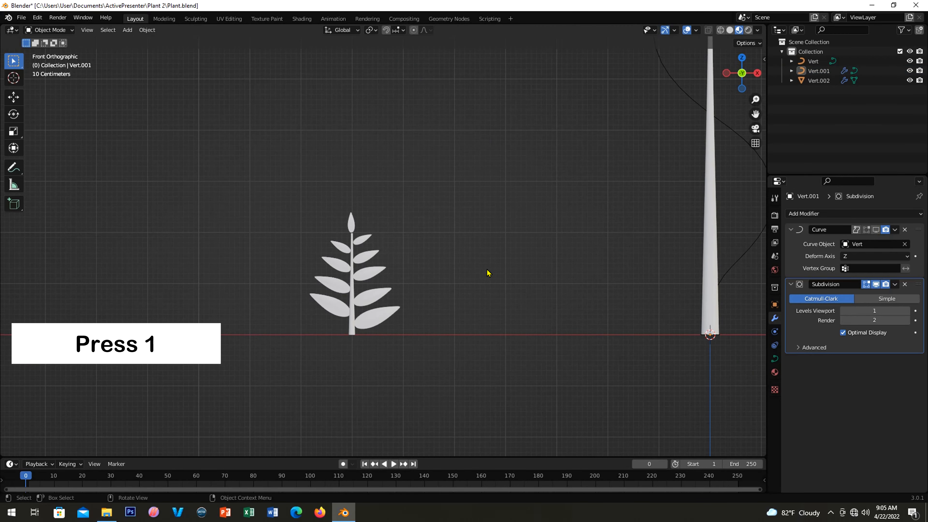
pyautogui.keyDown('shift'); pyautogui.moveTo(536, 256); pyautogui.dragTo(236, 375, button='middle'); pyautogui.keyUp('shift')
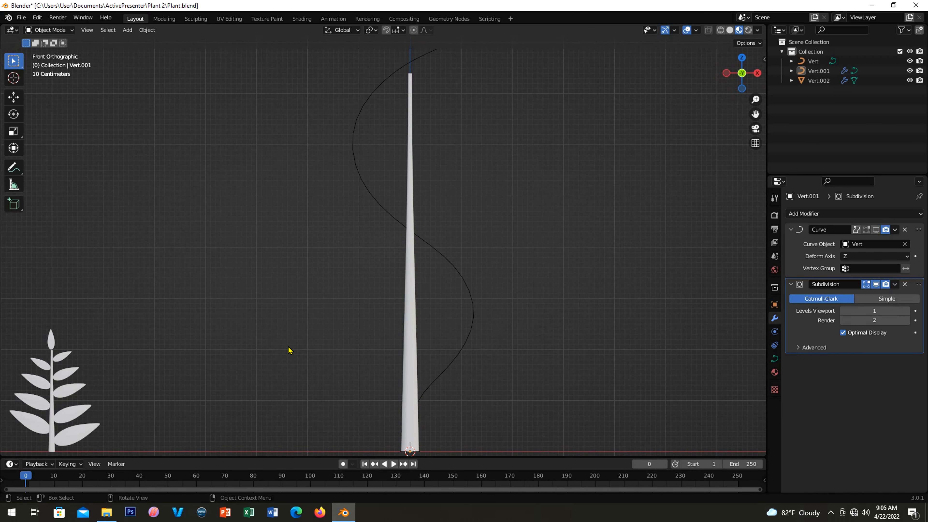
pyautogui.scroll(-1, 288, 350)
pyautogui.keyDown('shift'); pyautogui.moveTo(332, 405); pyautogui.dragTo(331, 383, button='middle'); pyautogui.keyUp('shift')
pyautogui.click(115, 351)
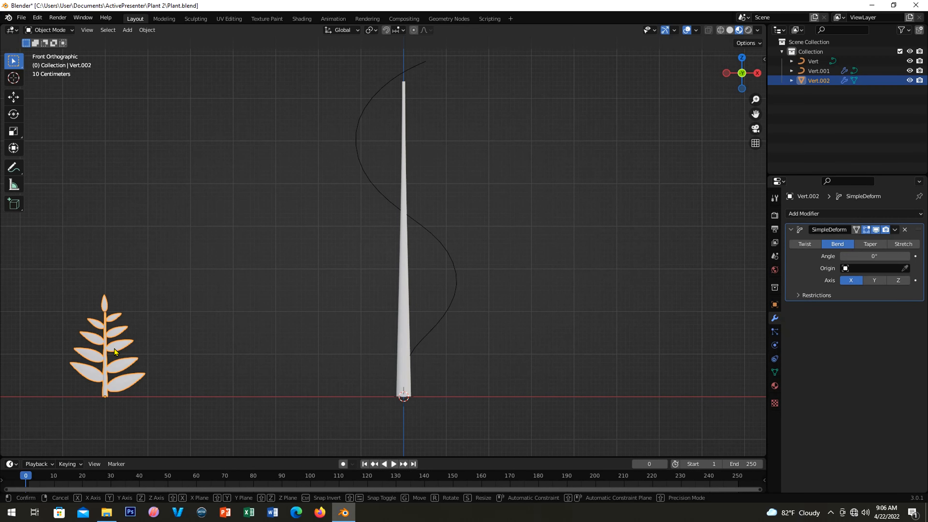
pyautogui.press('g')
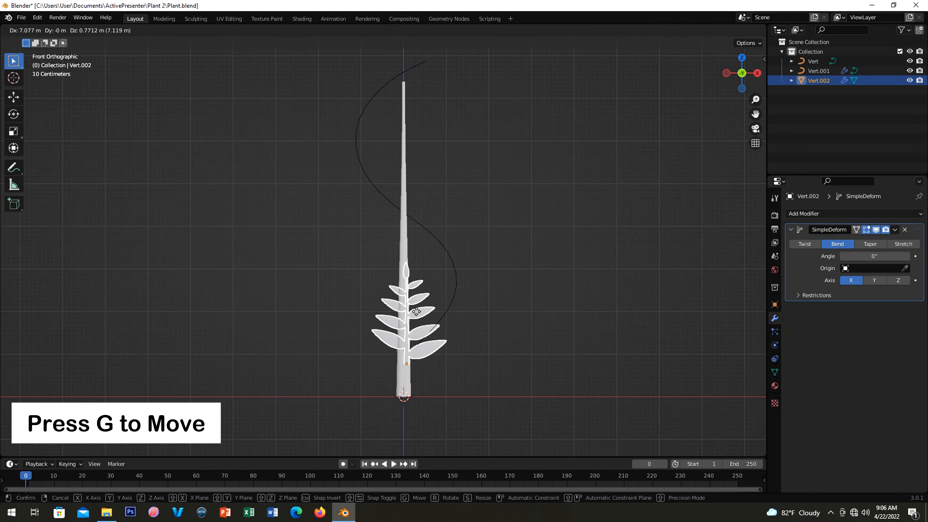
pyautogui.click(419, 319)
# Rotate the leaf branch clockwise so it points outward and slightly upward from the stem, and scale it up by about 1.55.
pyautogui.press('r')
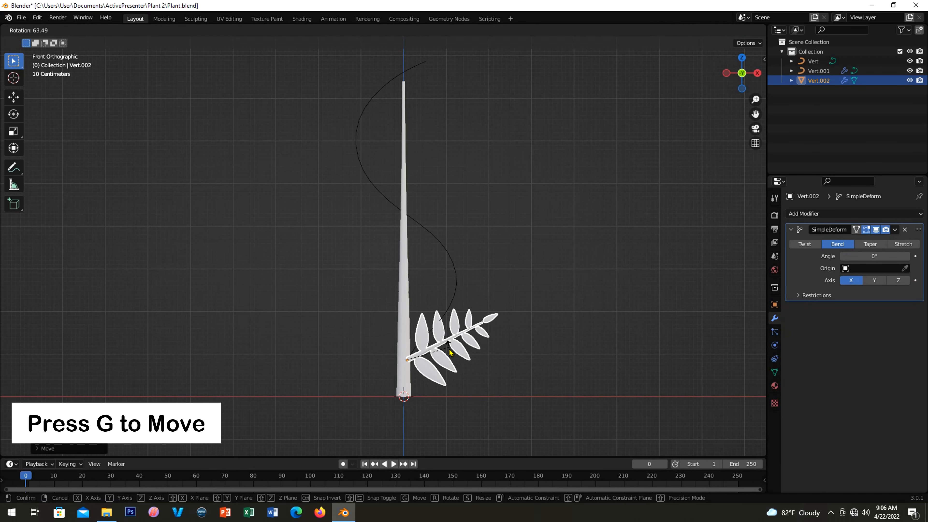
pyautogui.click(449, 359)
pyautogui.press('s')
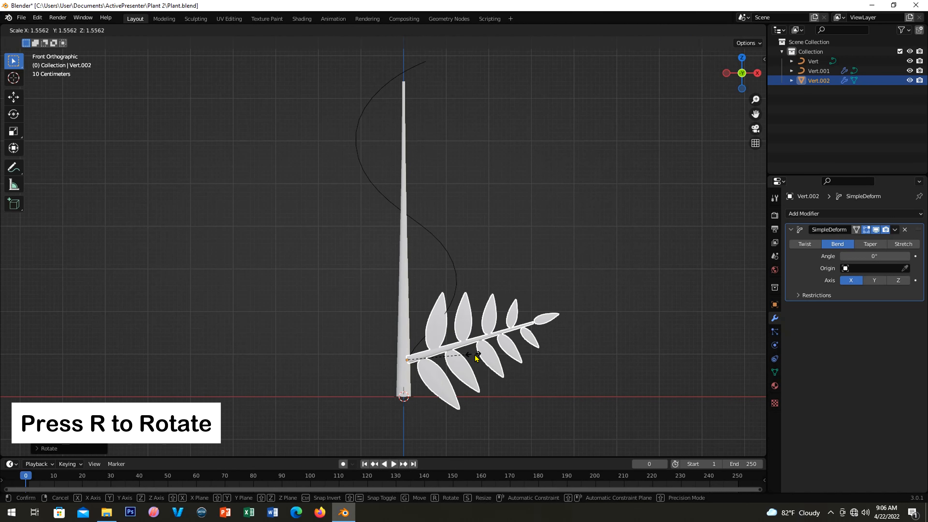
pyautogui.click(473, 356)
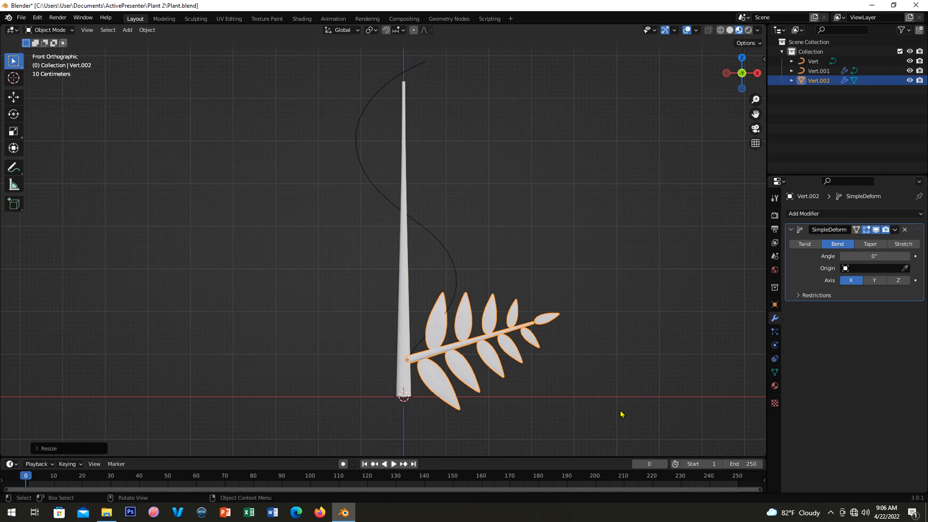
# Set the scene's output frame rate to 30 fps.
pyautogui.moveTo(622, 414); pyautogui.dragTo(650, 400, button='middle')
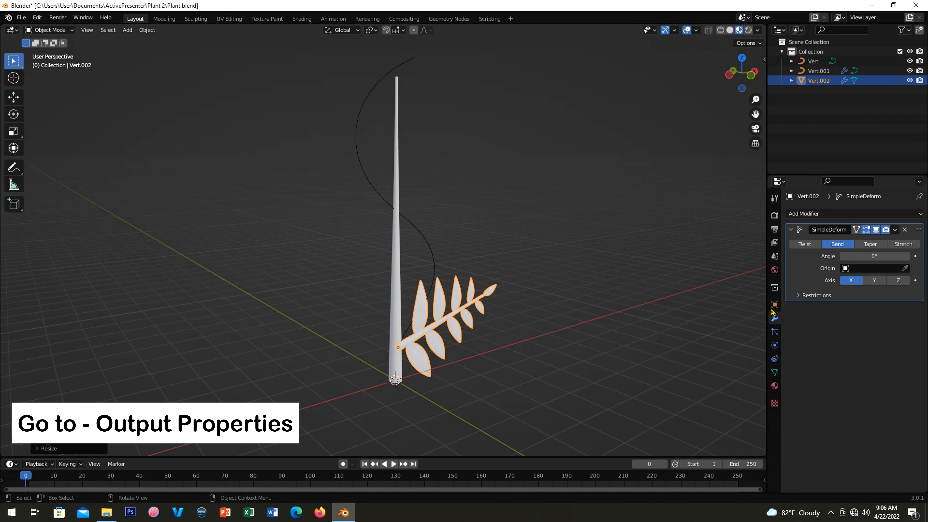
pyautogui.click(775, 230)
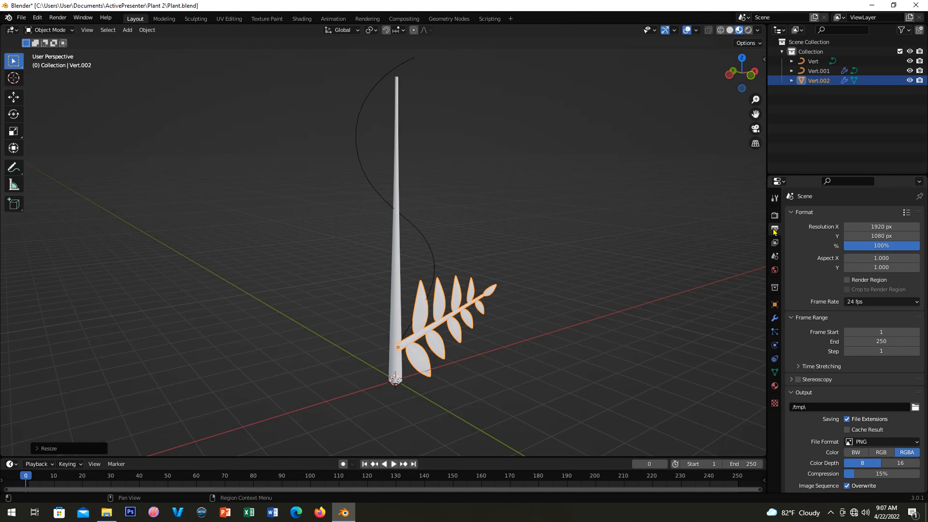
pyautogui.click(864, 301)
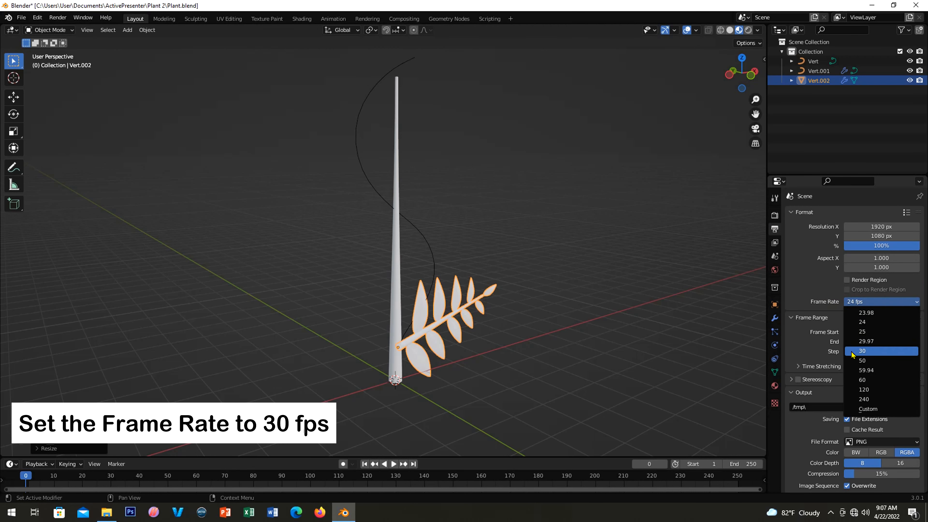
pyautogui.click(871, 351)
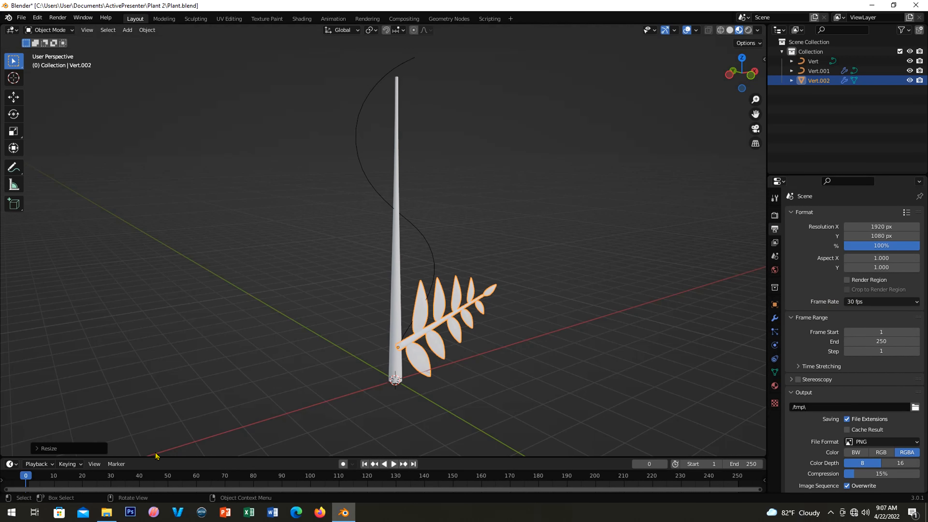
# Enlarge the timeline, go to frame 30, and keyframe the leaf branch's bend angle at 43.4°.
pyautogui.moveTo(141, 457); pyautogui.dragTo(161, 420)
pyautogui.press('space')
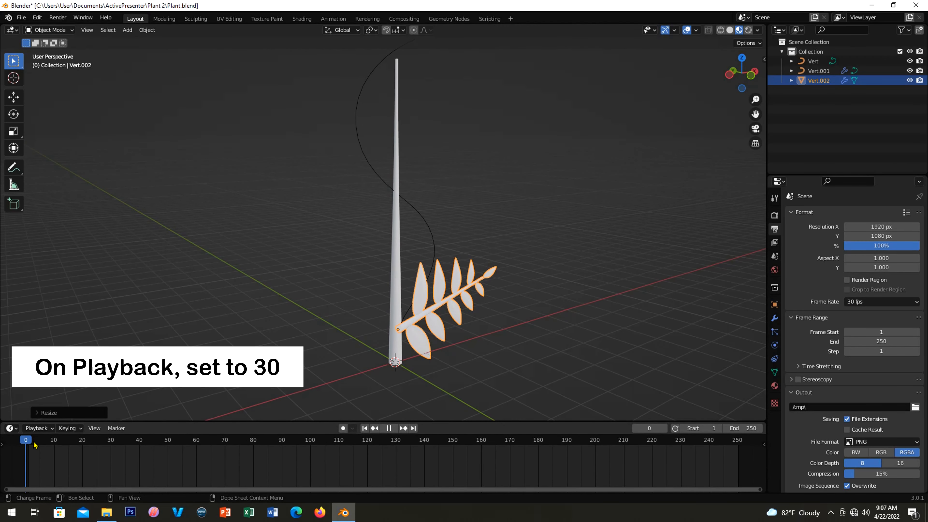
pyautogui.press('space')
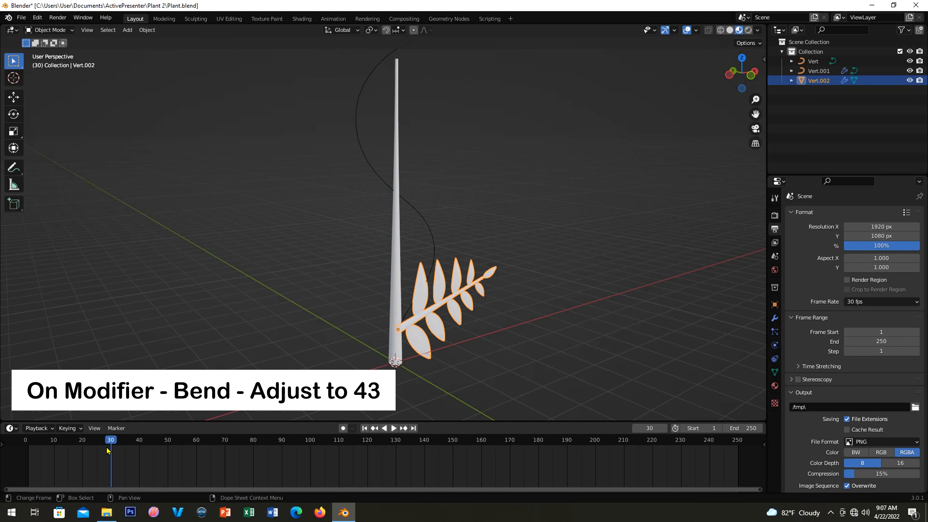
pyautogui.click(775, 319)
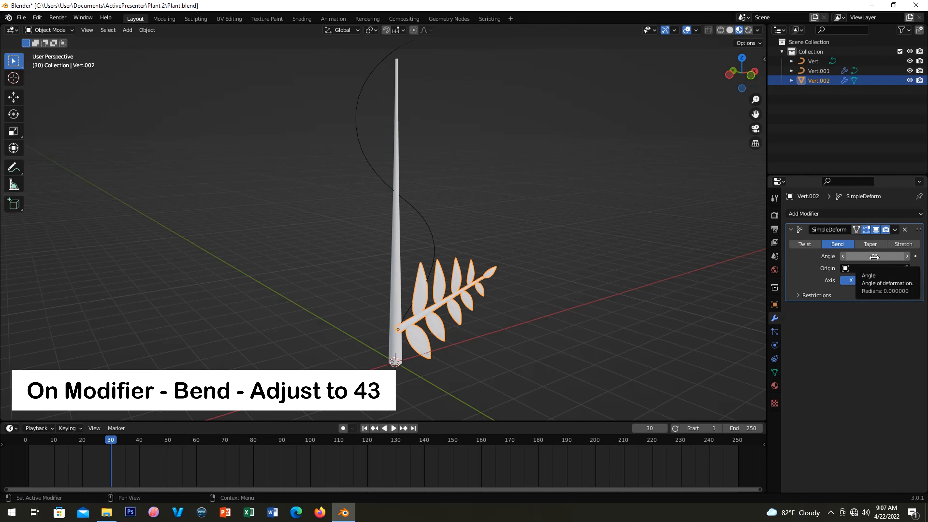
pyautogui.moveTo(874, 255); pyautogui.dragTo(159, 289)
pyautogui.press('i')
# Go to frame 1 and keyframe the leaf branch's bend angle at about 260° so it starts curled.
pyautogui.hotkey('ctrl', 'shift', 'space')
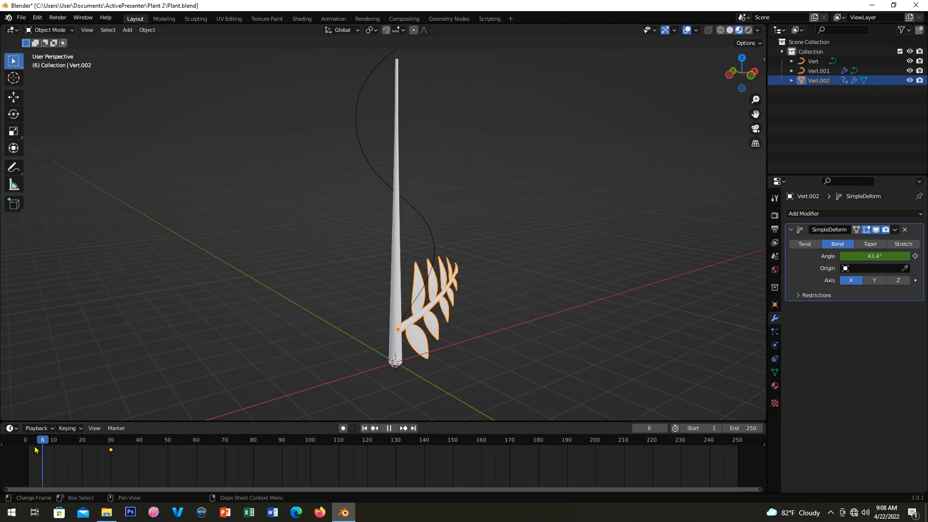
pyautogui.moveTo(34, 446); pyautogui.dragTo(28, 448)
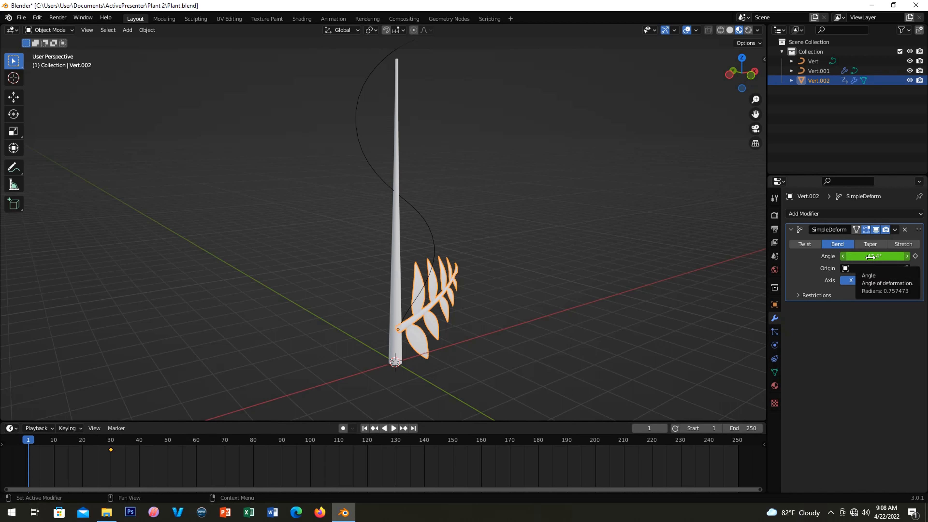
pyautogui.moveTo(870, 257); pyautogui.dragTo(67, 409)
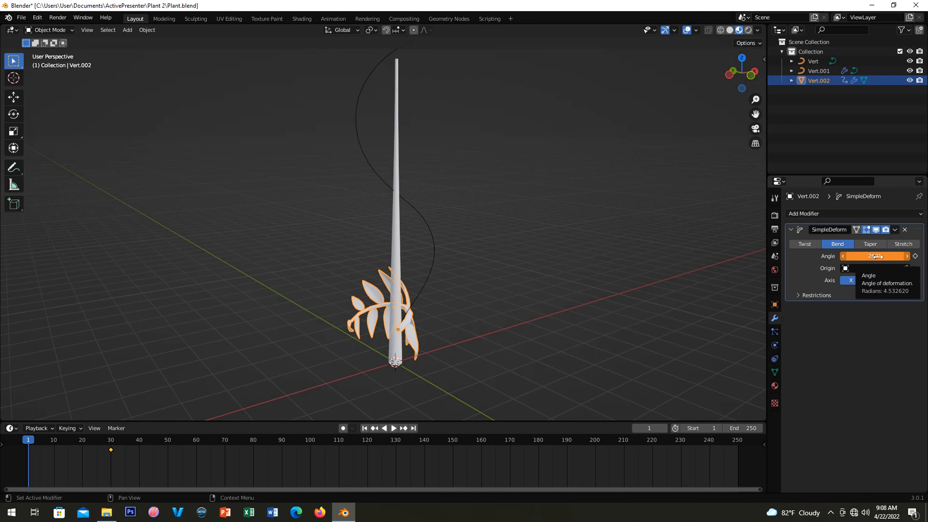
pyautogui.press('i')
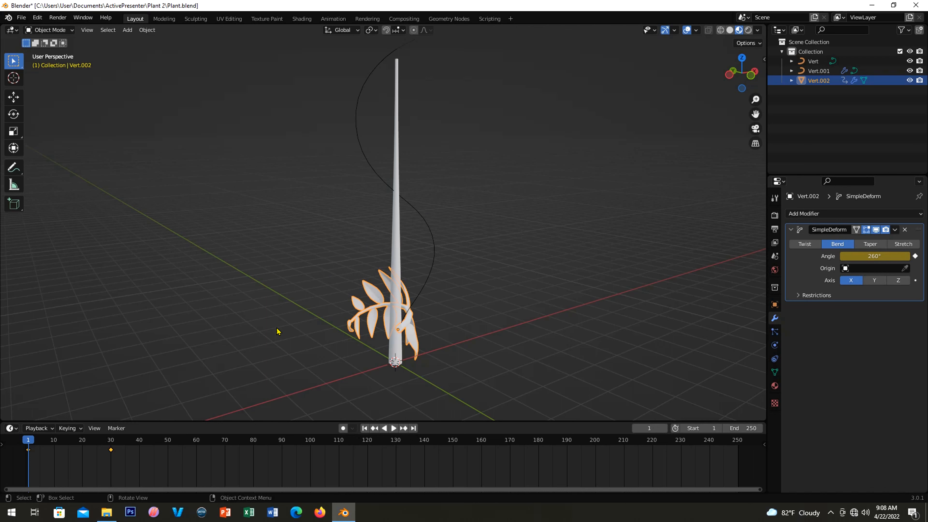
# Return to frame 30 and, in the front view, place four rotated copies of the leaf branch up the stem on alternating sides.
pyautogui.press('space')
pyautogui.moveTo(35, 442); pyautogui.dragTo(111, 456)
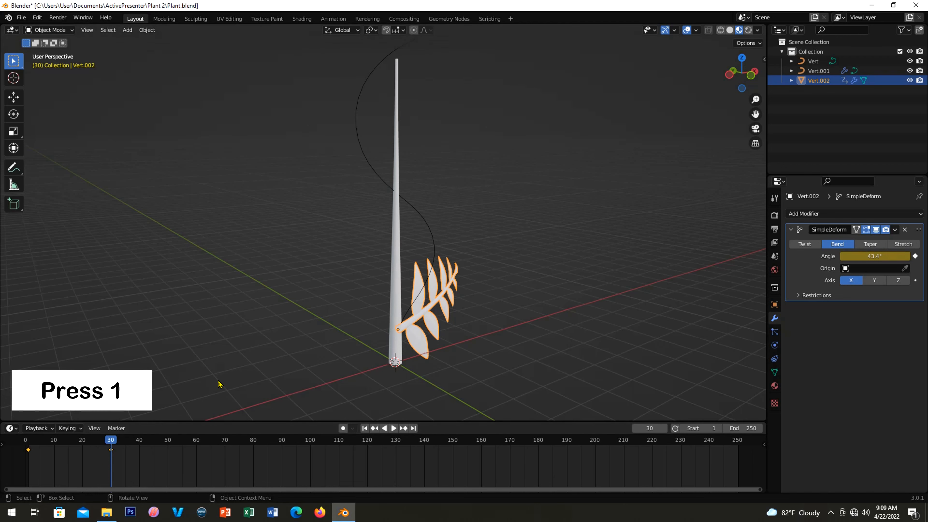
pyautogui.press('KP_1')
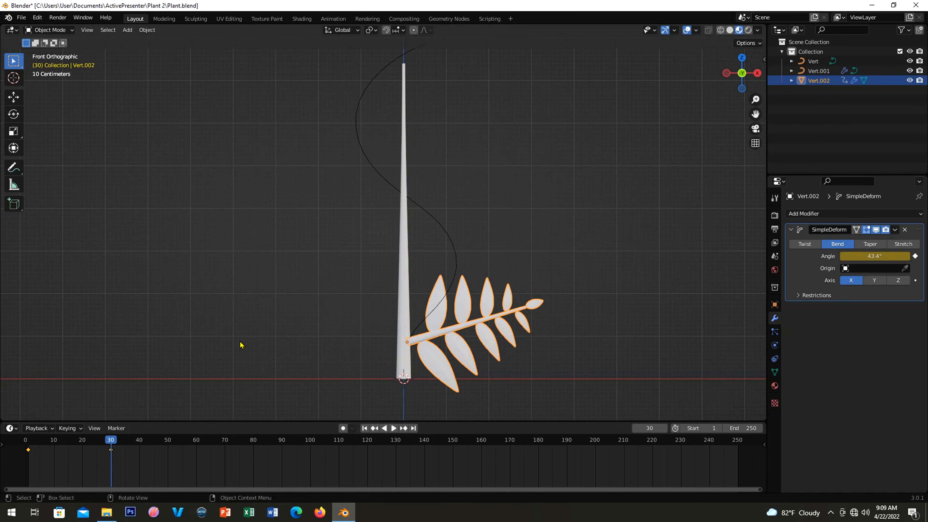
pyautogui.hotkey('shift', 'd')
pyautogui.click(479, 298)
pyautogui.press('r')
pyautogui.click(445, 134)
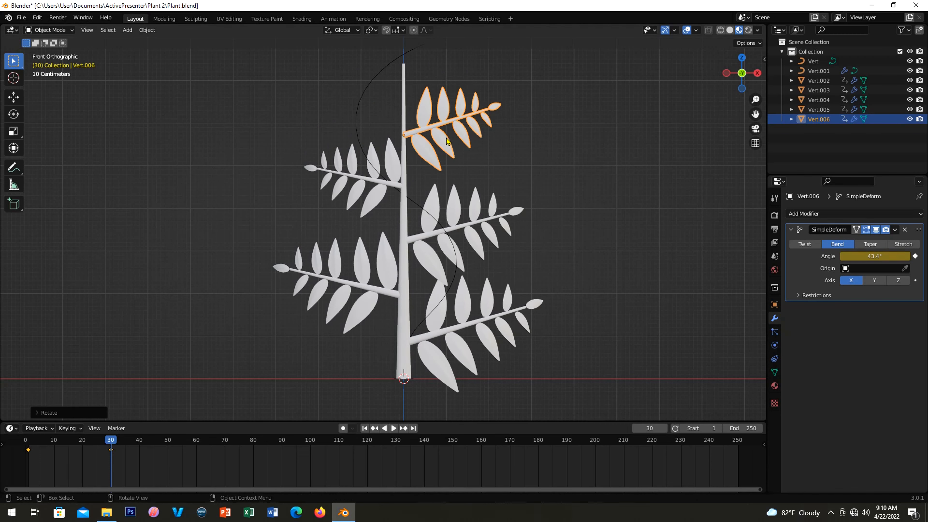
pyautogui.hotkey('shift', 'd')
pyautogui.click(441, 94)
pyautogui.hotkey('ctrl', 'z')
# Scale down the uppermost leaf branch, then add a smaller, rotated copy of it higher on the opposite side of the stem.
pyautogui.press('s')
pyautogui.click(450, 122)
pyautogui.hotkey('shift', 'd')
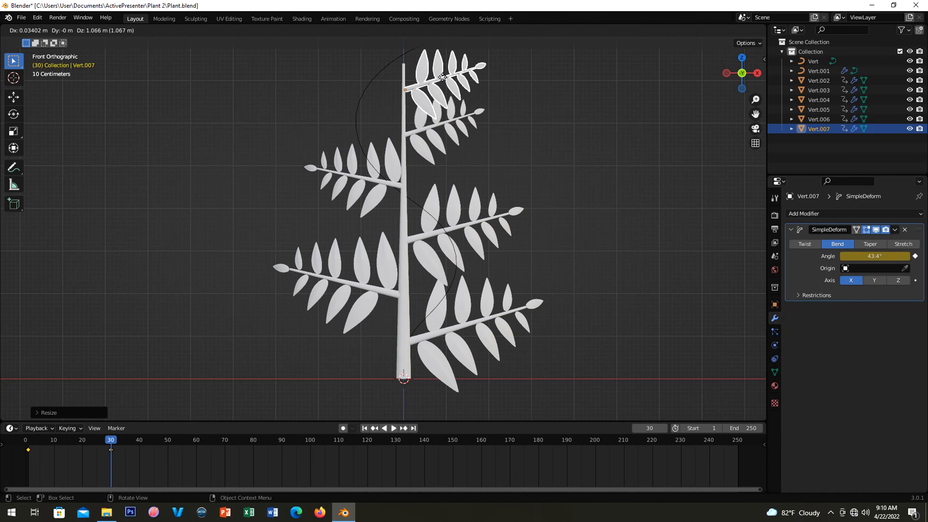
pyautogui.click(449, 82)
pyautogui.press('r')
pyautogui.click(351, 83)
pyautogui.press('s')
pyautogui.click(362, 86)
# Place another copy of the leaf branch at the stem's tip and rotate it to point straight up.
pyautogui.hotkey('alt', 'd')
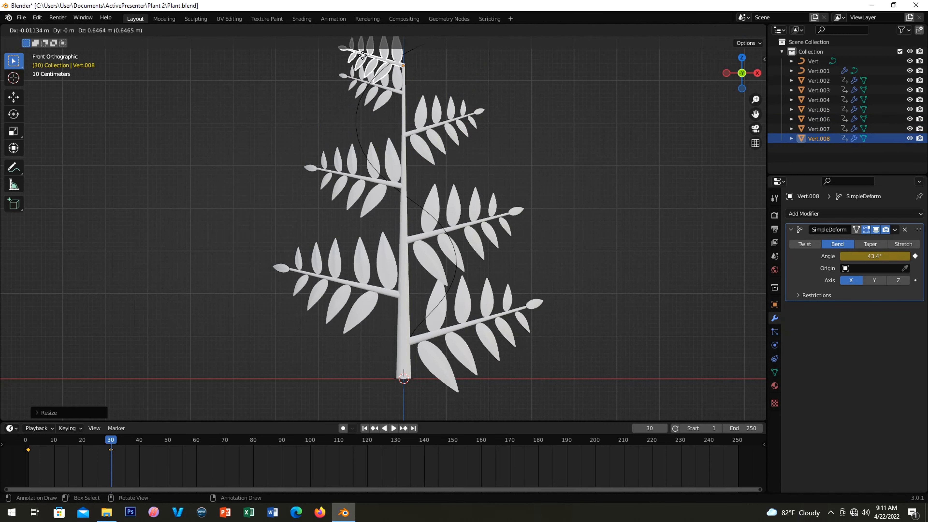
pyautogui.click(362, 59)
pyautogui.scroll(-1, 363, 65)
pyautogui.press('r')
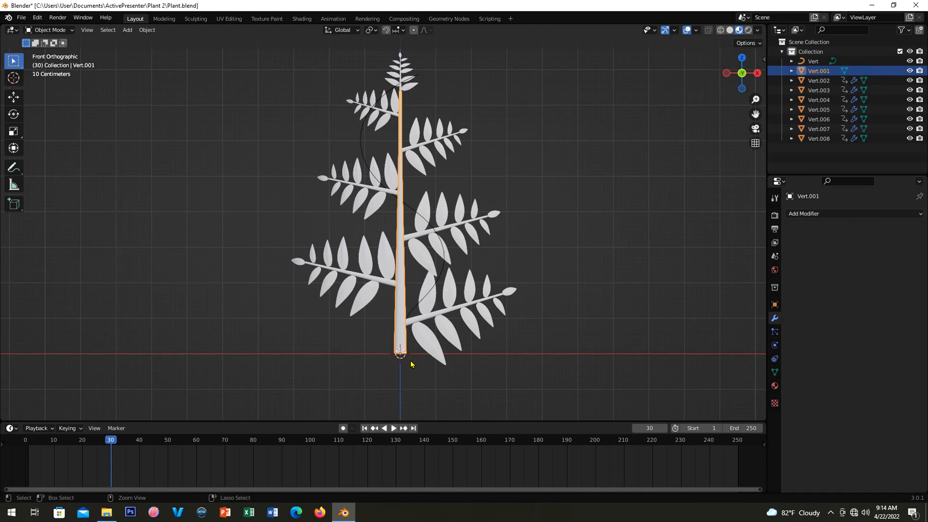
# Convert the stem to a mesh.
pyautogui.keyDown('shift'); pyautogui.click(401, 271); pyautogui.keyUp('shift')
pyautogui.click(395, 277)
pyautogui.rightClick(399, 276)
pyautogui.moveTo(399, 272)
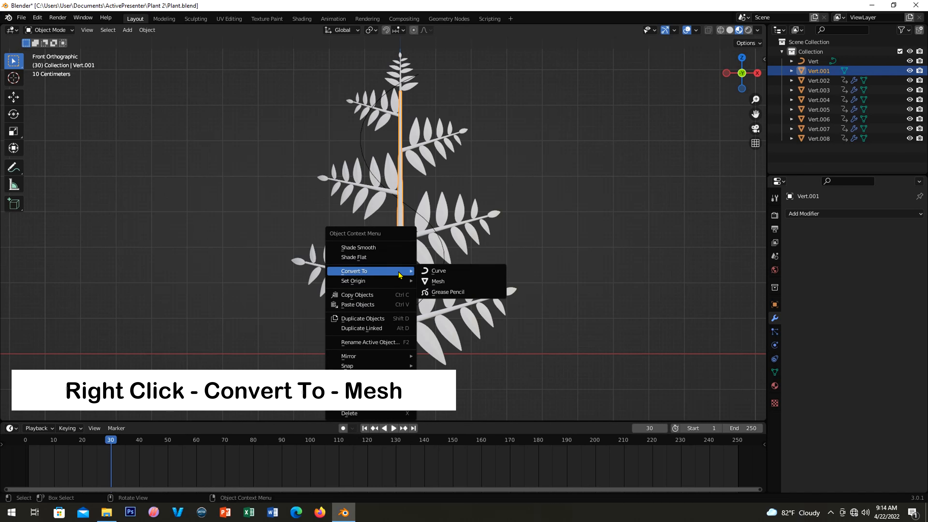
pyautogui.click(435, 282)
# Parent all the leaf branches to the stem and play the animation from frame 1.
pyautogui.keyDown('shift'); pyautogui.click(445, 326); pyautogui.keyUp('shift')
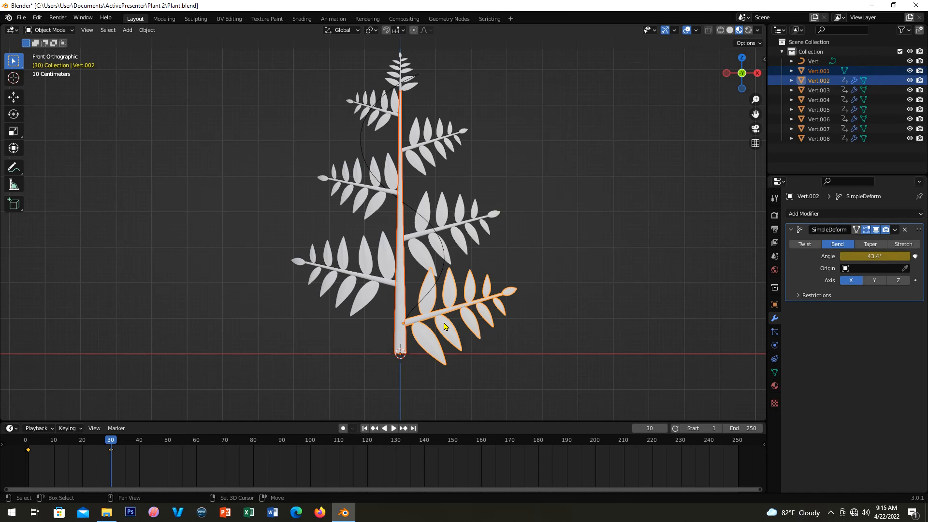
pyautogui.keyDown('shift'); pyautogui.click(360, 272); pyautogui.keyUp('shift')
pyautogui.keyDown('shift'); pyautogui.click(439, 229); pyautogui.keyUp('shift')
pyautogui.keyDown('shift'); pyautogui.click(366, 185); pyautogui.keyUp('shift')
pyautogui.keyDown('shift'); pyautogui.click(431, 140); pyautogui.keyUp('shift')
pyautogui.keyDown('shift'); pyautogui.click(400, 275); pyautogui.keyUp('shift')
pyautogui.hotkey('ctrl', 'p')
pyautogui.click(399, 275)
pyautogui.click(366, 429)
pyautogui.click(394, 428)
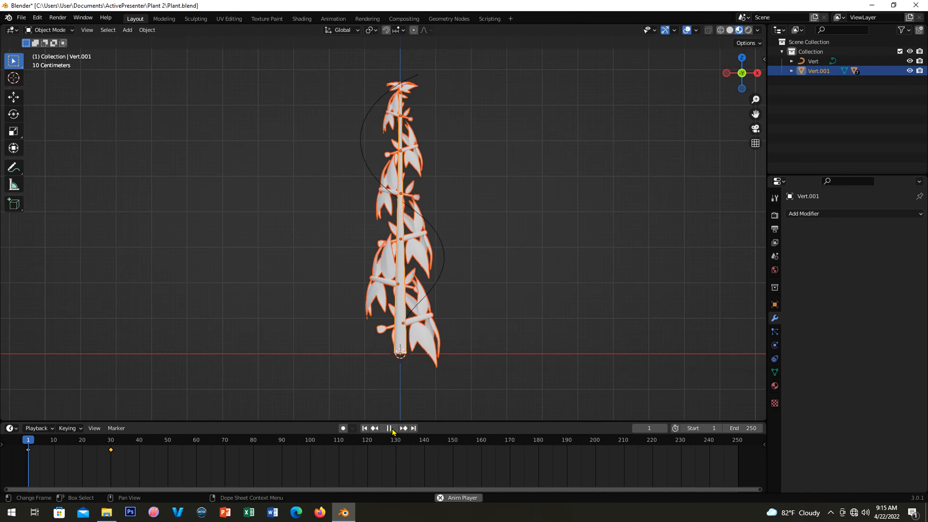
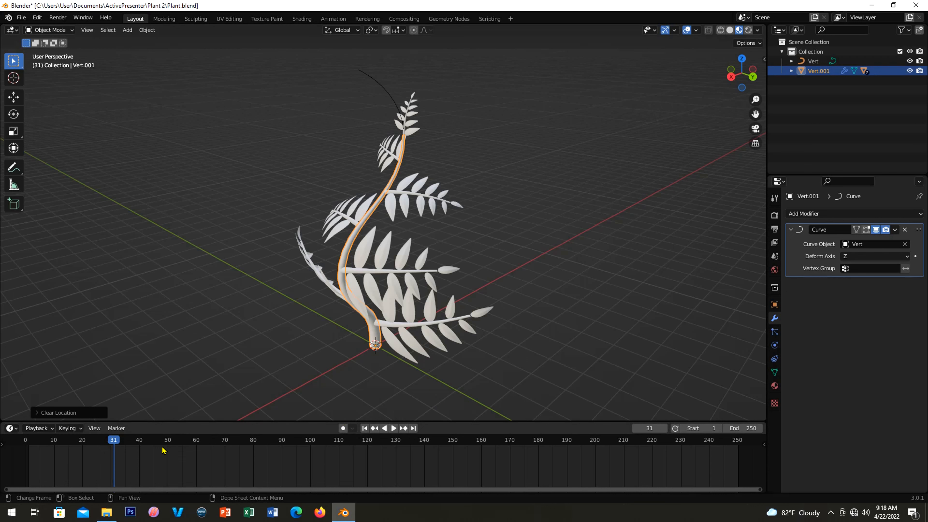
# Go to frame 60 and insert a Location & Scale keyframe on the stem.
pyautogui.press('space')
pyautogui.click(196, 444)
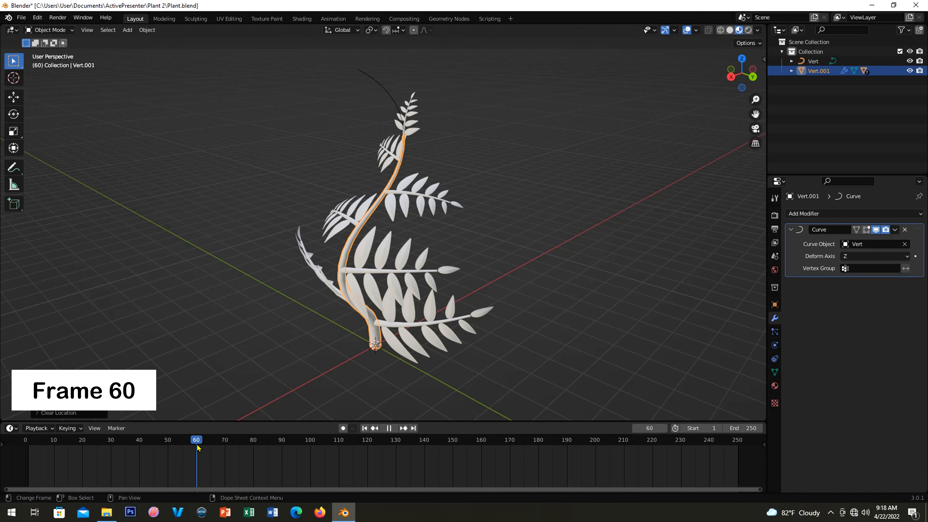
pyautogui.press('space')
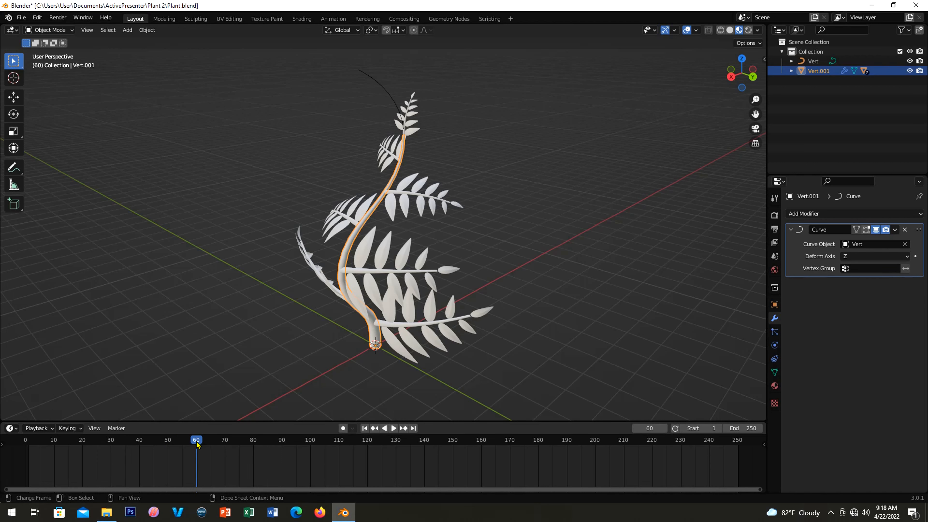
pyautogui.press('i')
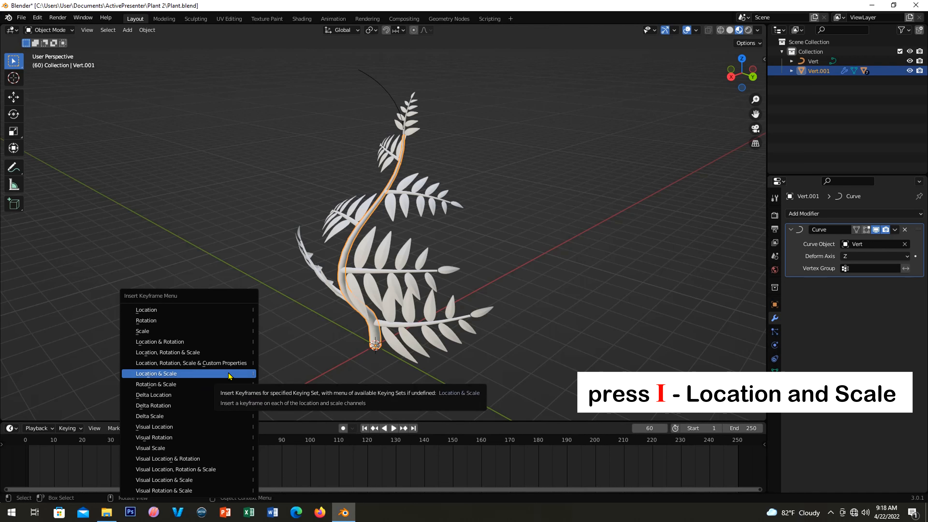
pyautogui.click(229, 374)
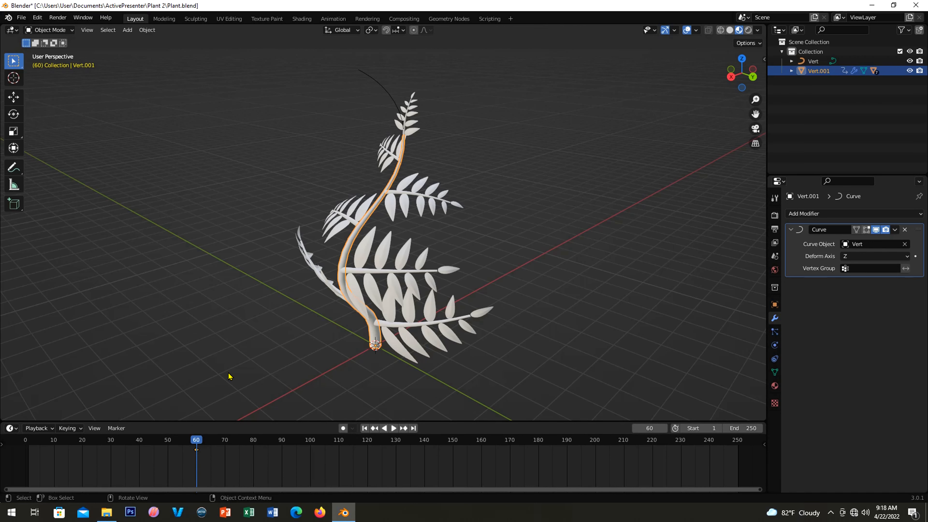
# At frame 1, turn on Auto Keying and move the stem about 1.84 m down along the Z axis.
pyautogui.press('space')
pyautogui.click(29, 449)
pyautogui.press('space')
pyautogui.click(27, 447)
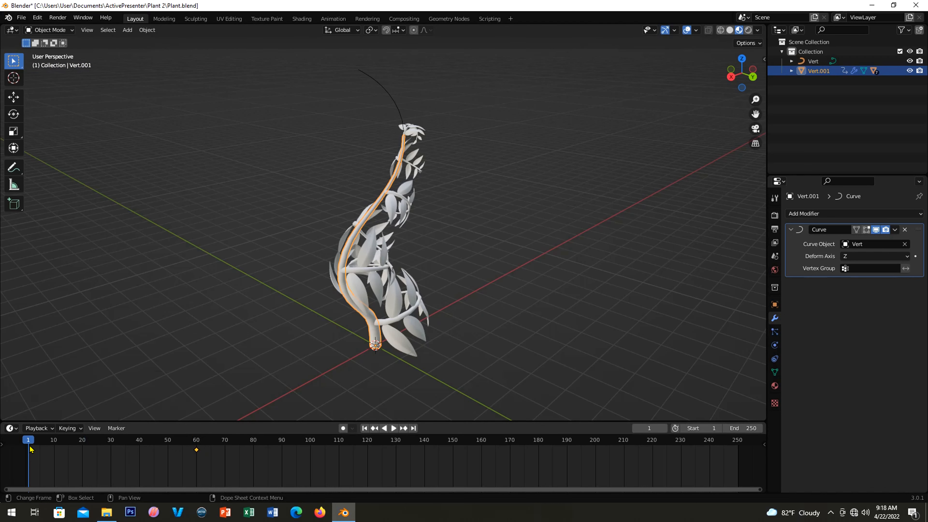
pyautogui.click(344, 429)
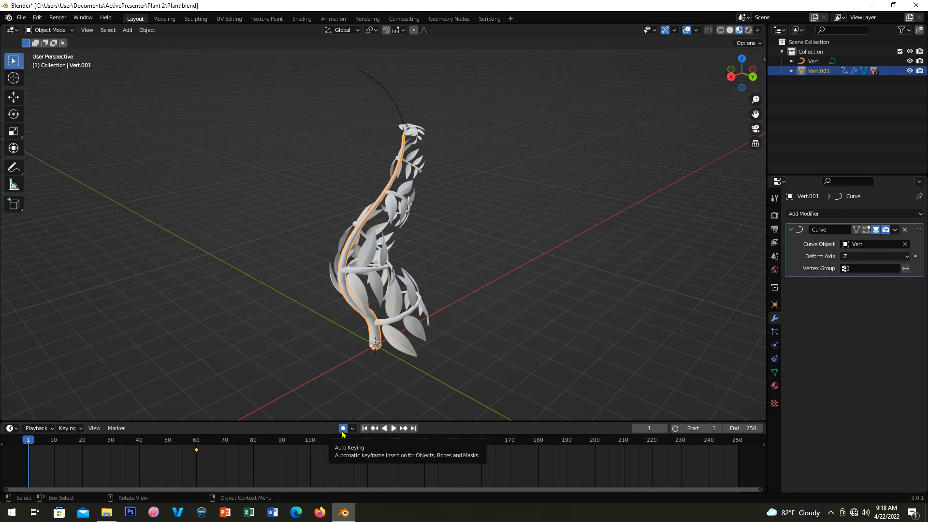
pyautogui.press('g')
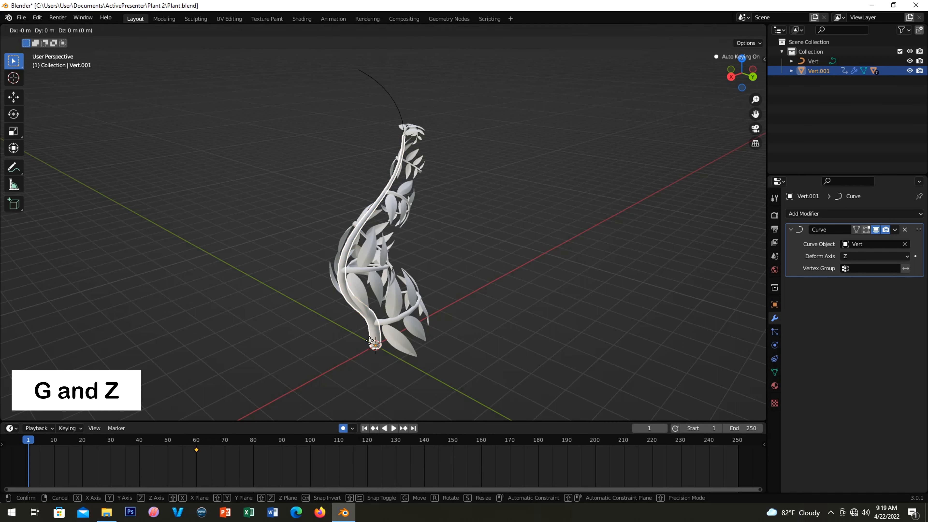
pyautogui.press('z')
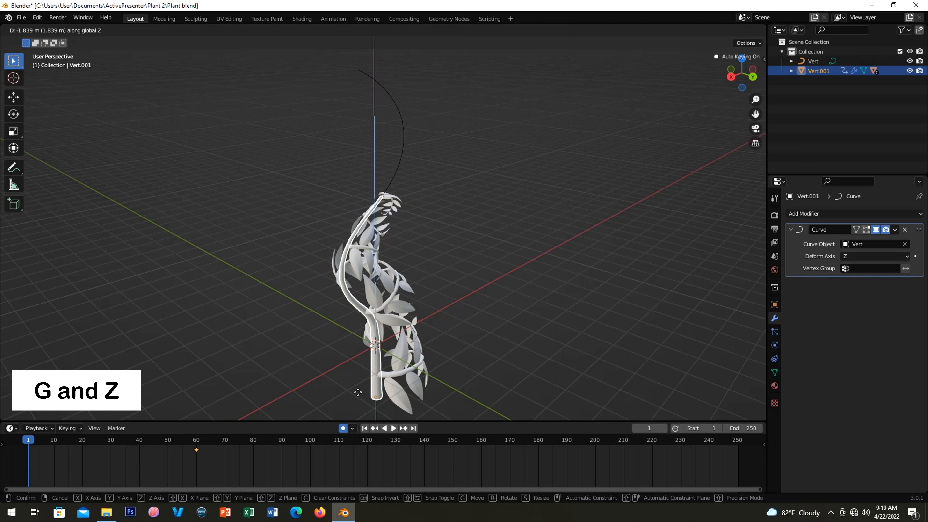
pyautogui.click(358, 392)
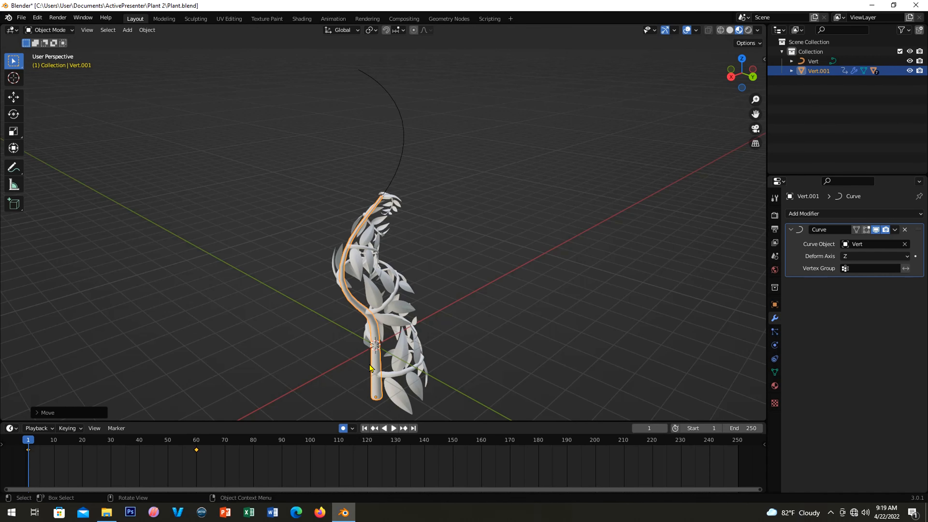
# Scale the stem to about 0.19 of its size at frame 1 and play the growth animation.
pyautogui.press('s')
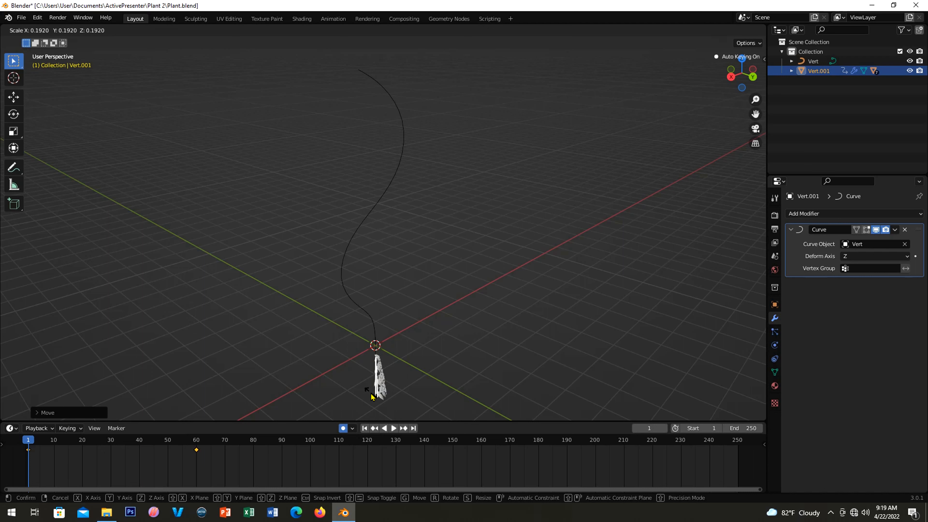
pyautogui.click(371, 396)
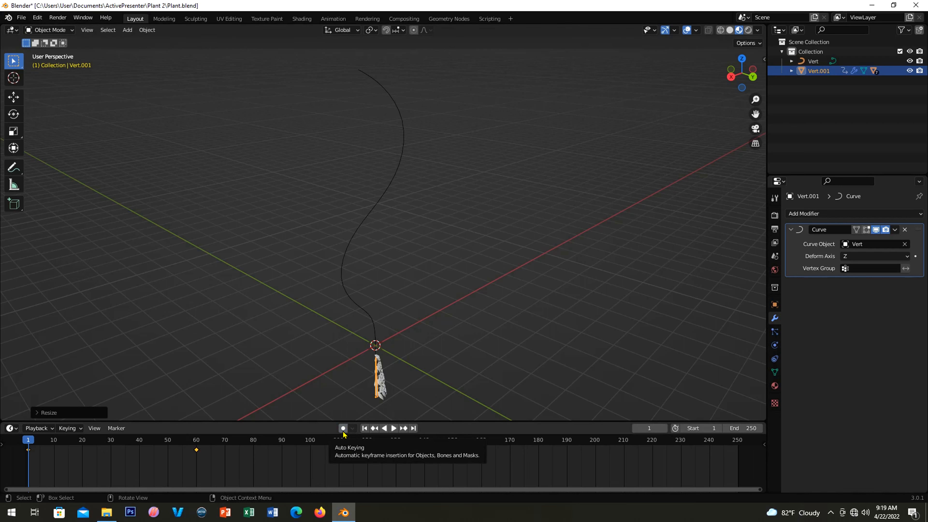
pyautogui.press('space')
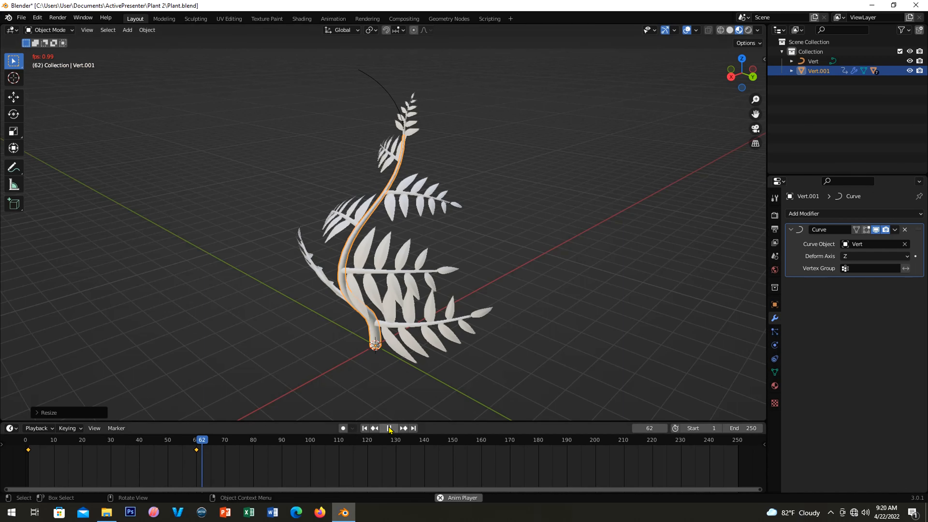
pyautogui.press('space')
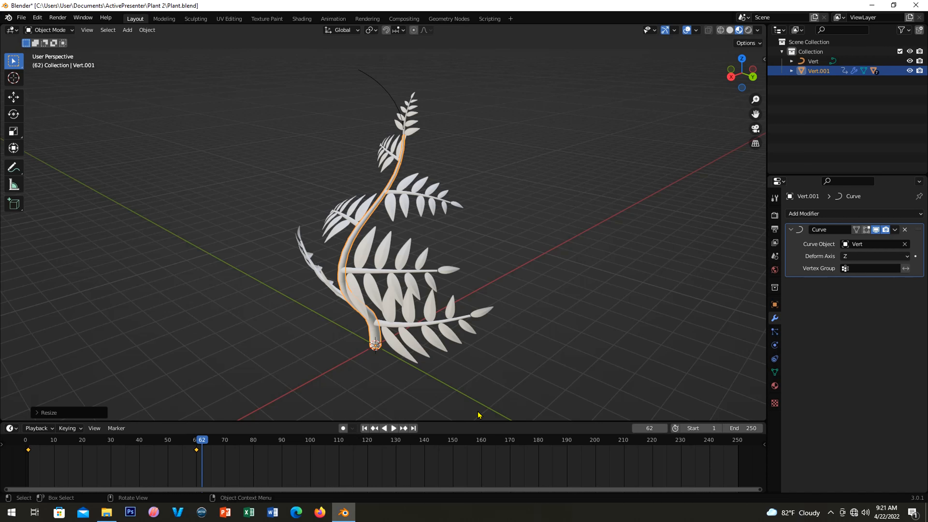
# Select all seven leaf branches and make their Object Animation single user.
pyautogui.click(394, 331)
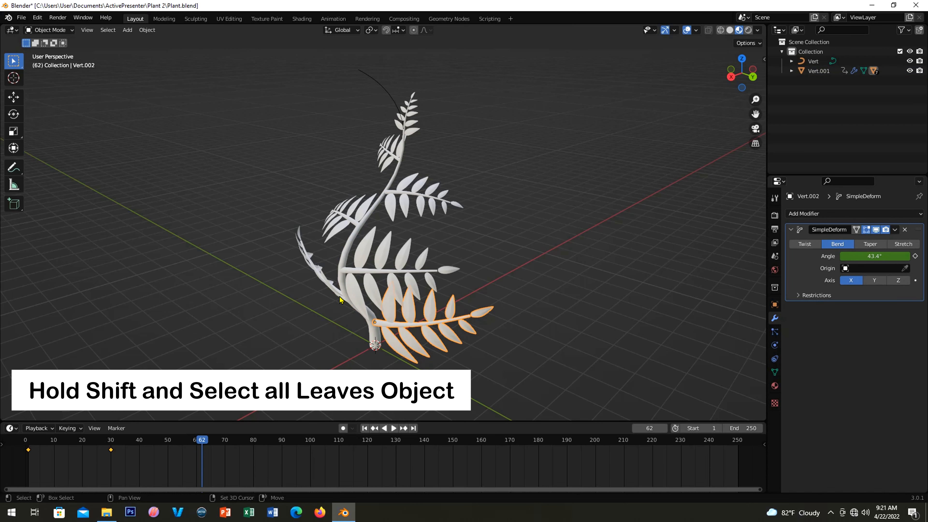
pyautogui.keyDown('shift'); pyautogui.click(329, 290); pyautogui.keyUp('shift')
pyautogui.keyDown('shift'); pyautogui.click(363, 257); pyautogui.keyUp('shift')
pyautogui.keyDown('shift'); pyautogui.click(343, 219); pyautogui.keyUp('shift')
pyautogui.keyDown('shift'); pyautogui.click(393, 205); pyautogui.keyUp('shift')
pyautogui.keyDown('shift'); pyautogui.click(389, 153); pyautogui.keyUp('shift')
pyautogui.keyDown('shift'); pyautogui.click(408, 113); pyautogui.keyUp('shift')
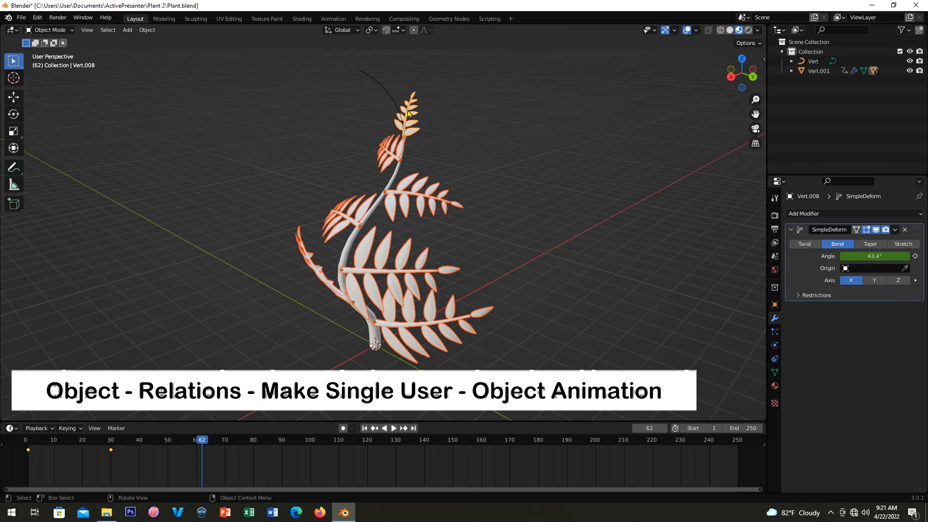
pyautogui.click(146, 30)
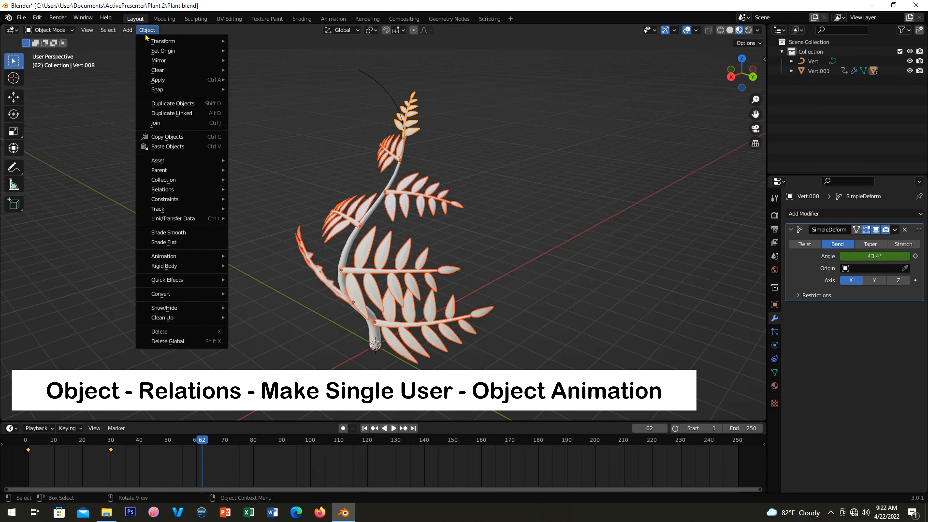
pyautogui.moveTo(215, 192)
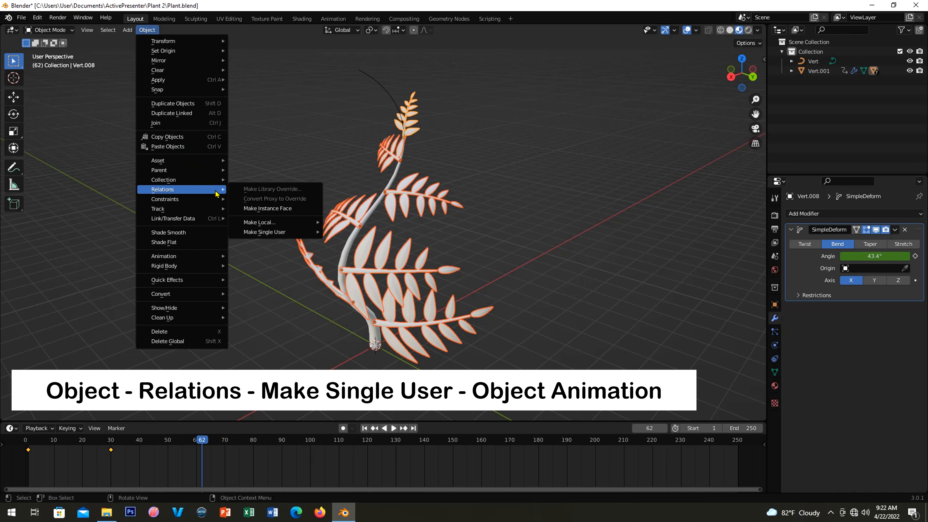
pyautogui.moveTo(256, 233)
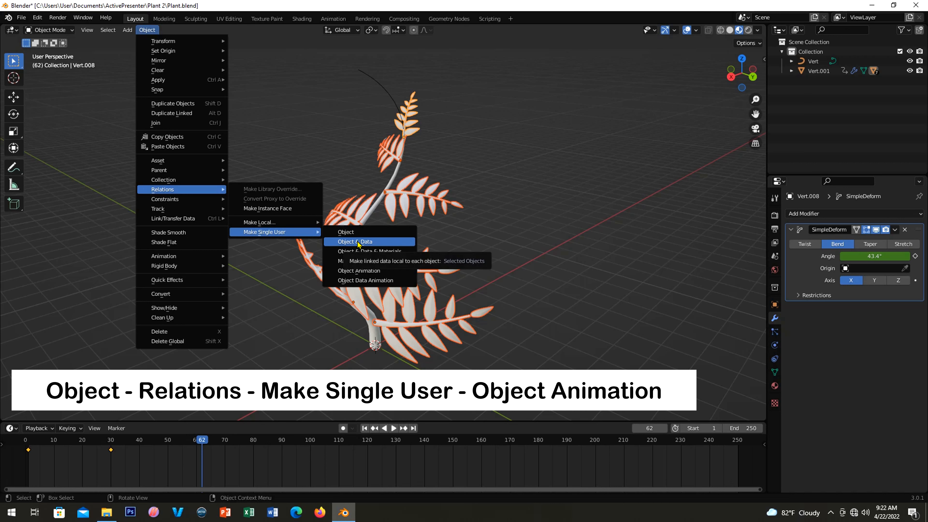
pyautogui.click(384, 270)
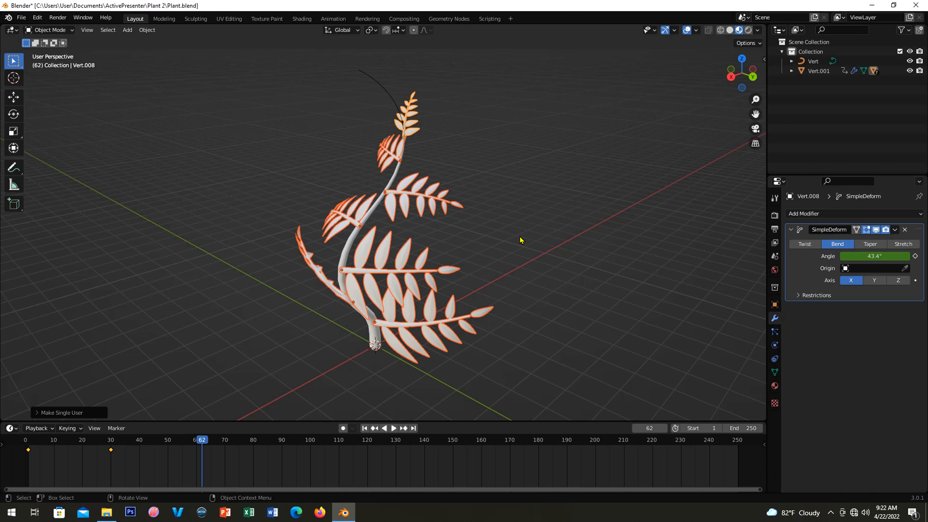
# Shift the topmost leaf branch's bend keyframes so that they start at frame 30.
pyautogui.click(461, 131)
pyautogui.click(409, 114)
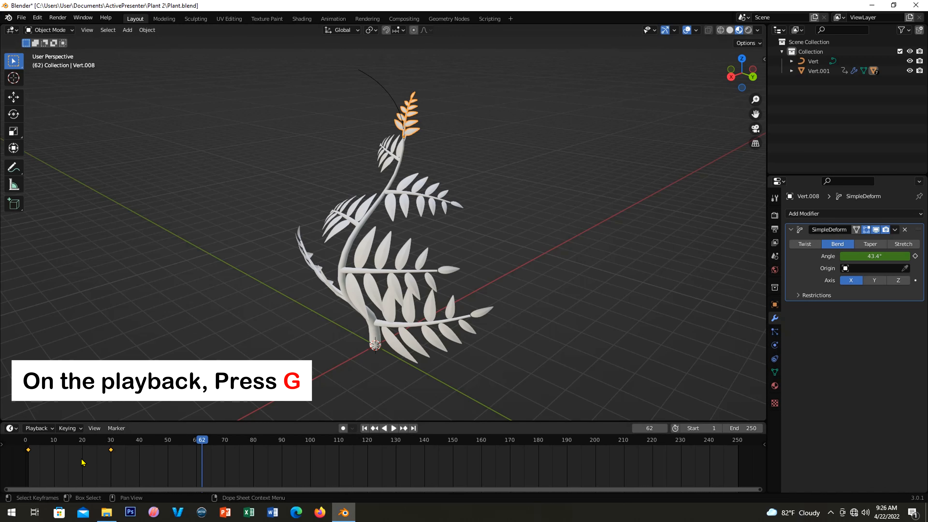
pyautogui.press('g')
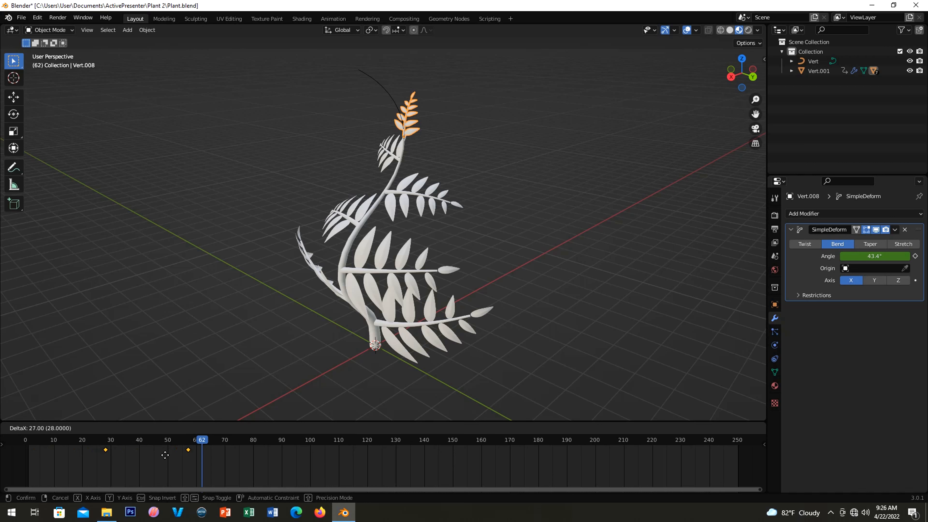
pyautogui.click(163, 460)
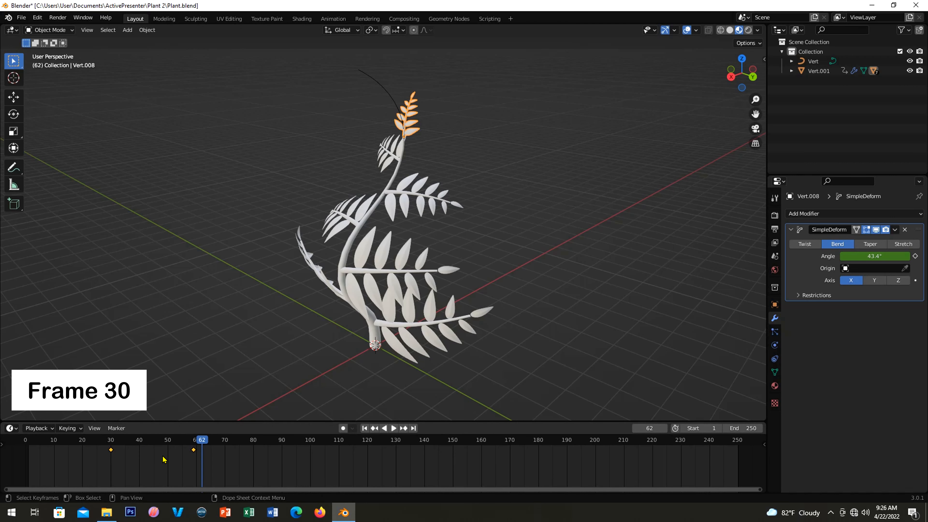
# Shift the bend keyframes of the second leaf branch from the tip so that they start at frame 35.
pyautogui.click(392, 152)
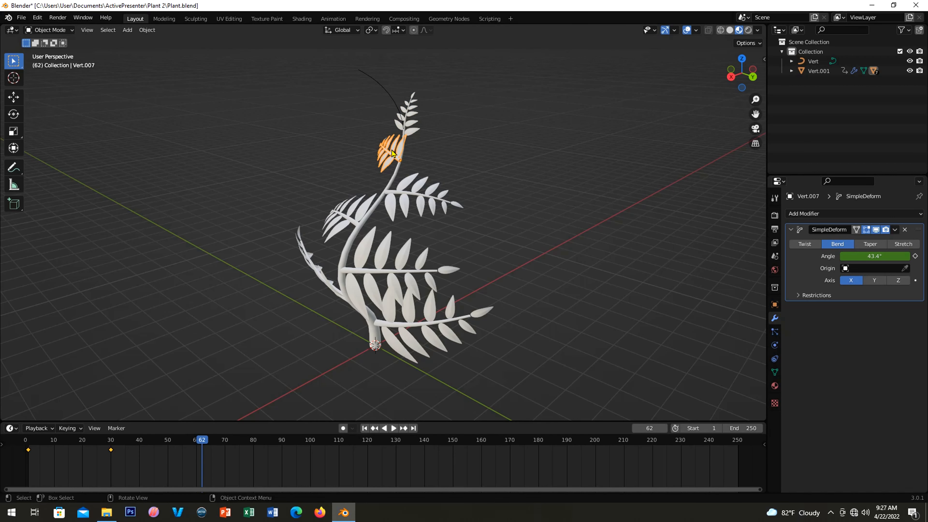
pyautogui.press('g')
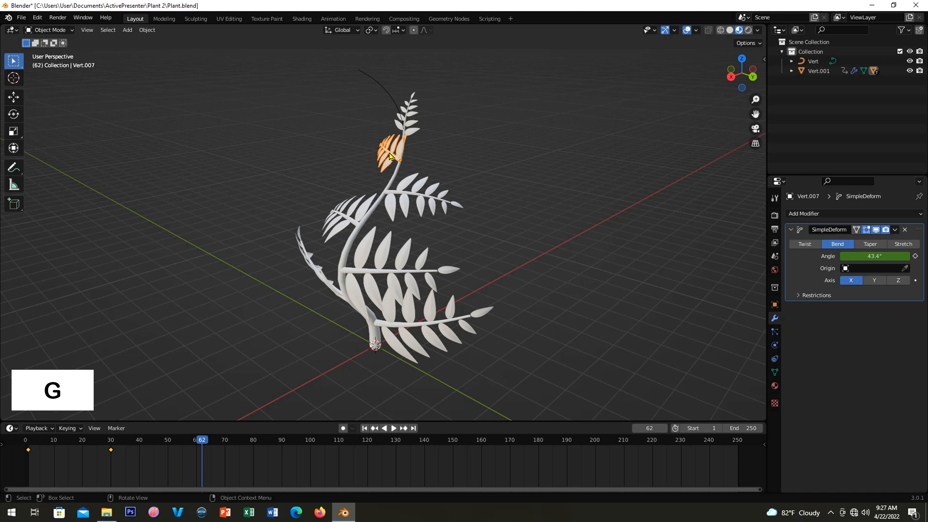
pyautogui.press('g')
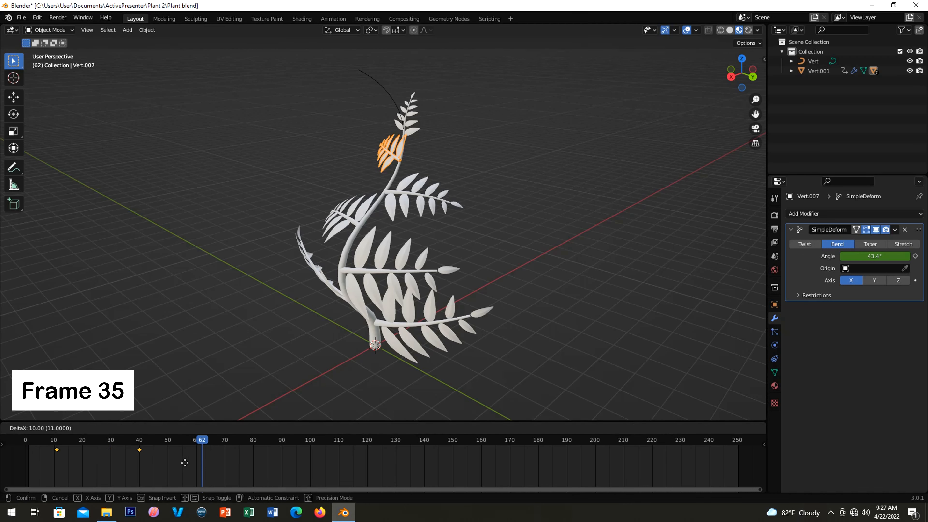
pyautogui.click(132, 464)
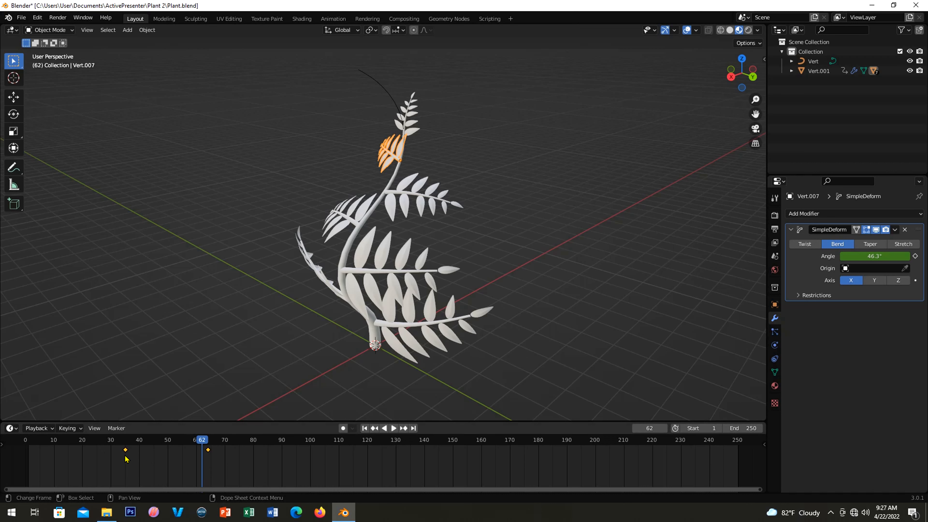
# Shift the bend keyframes of the third leaf branch from the tip so that they start at frame 40.
pyautogui.click(417, 193)
pyautogui.press('g')
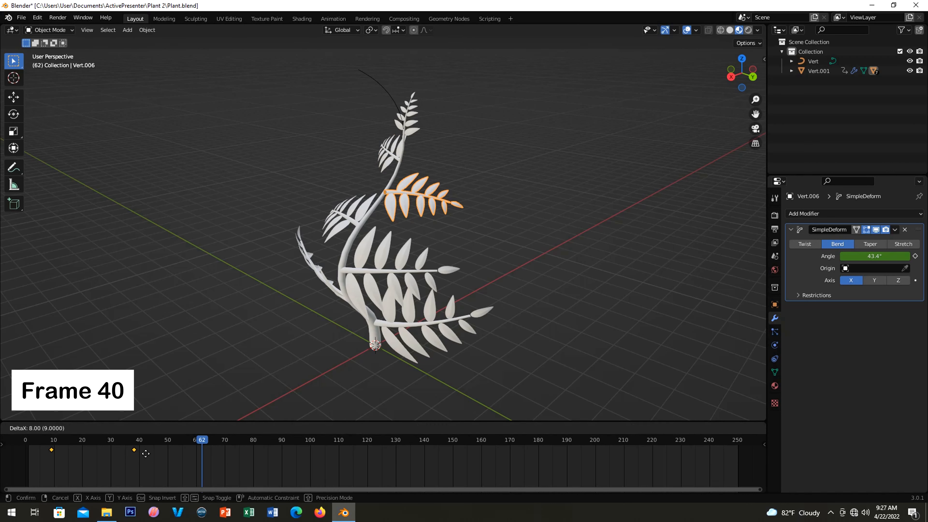
pyautogui.click(219, 473)
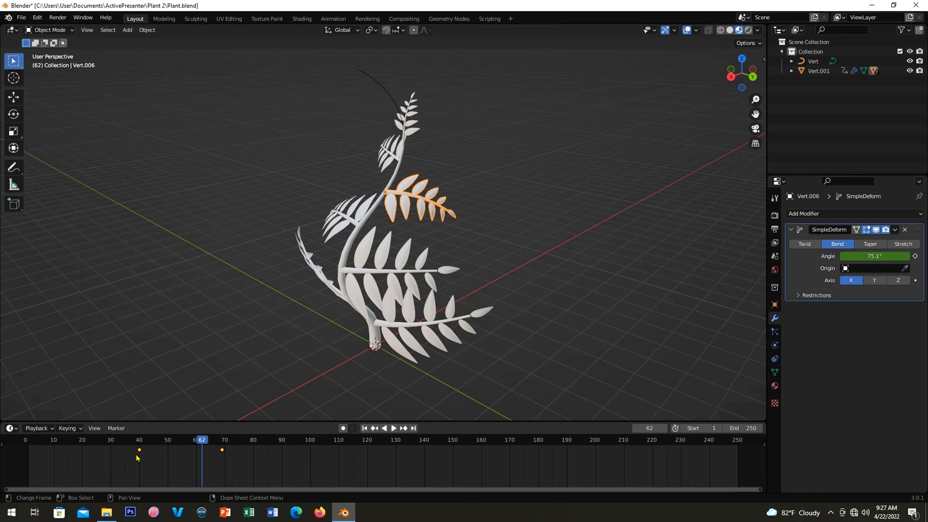
# Shift the bend keyframes of the fourth leaf branch from the tip so that they start at frame 45.
pyautogui.click(341, 216)
pyautogui.press('g')
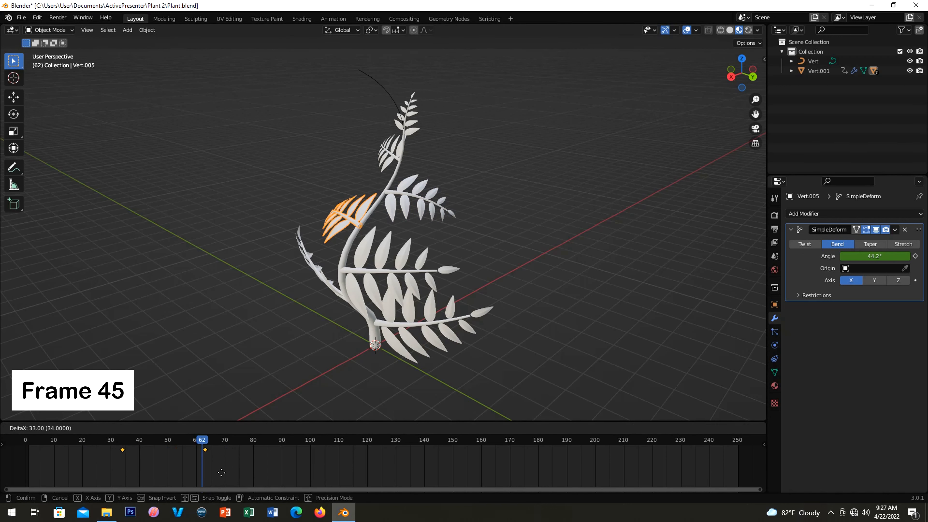
pyautogui.click(238, 477)
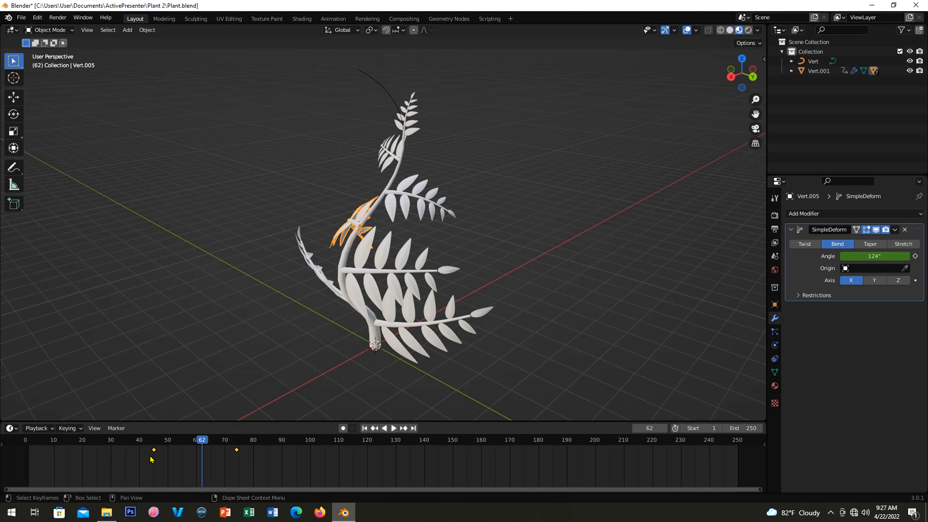
# Shift the bend keyframes of the fifth leaf branch from the tip so that they start at frame 50.
pyautogui.click(357, 273)
pyautogui.press('g')
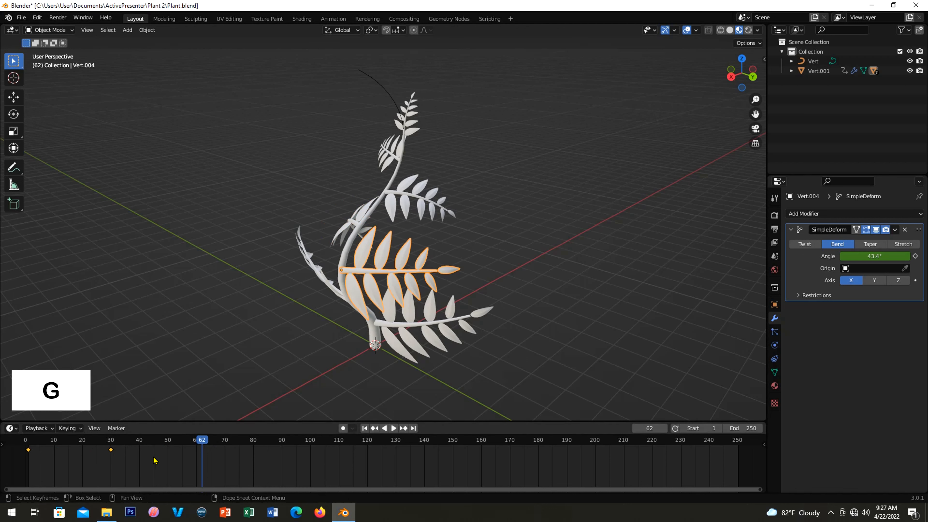
pyautogui.press('g')
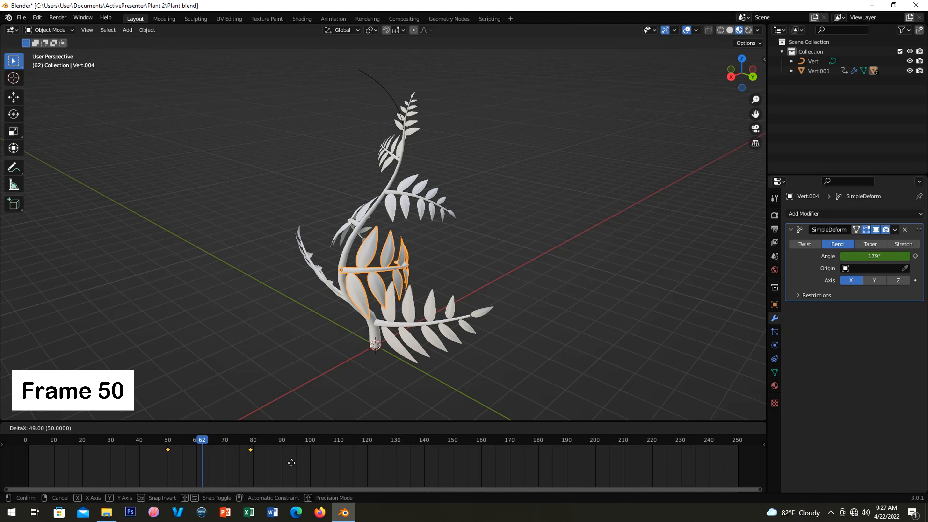
pyautogui.click(291, 463)
# Shift the bend keyframes of the sixth leaf branch from the tip so that they start at frame 55.
pyautogui.click(312, 268)
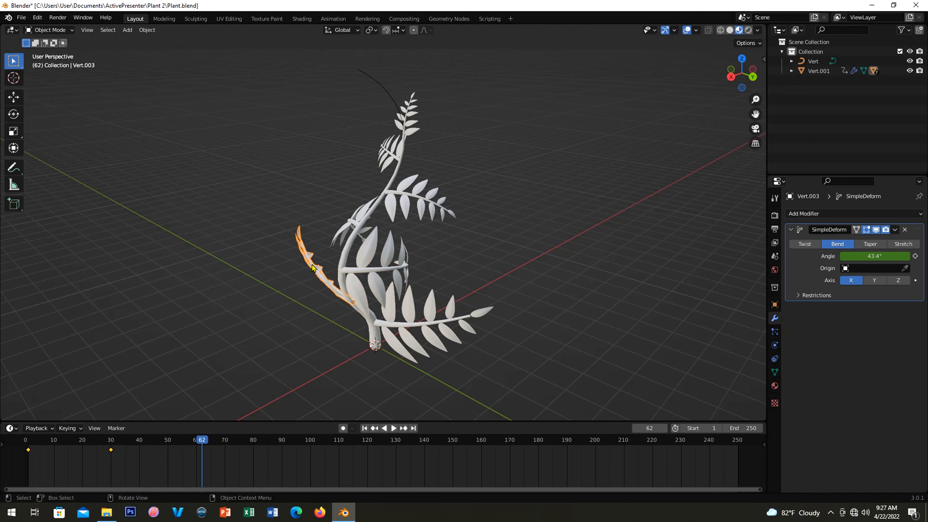
pyautogui.press('g')
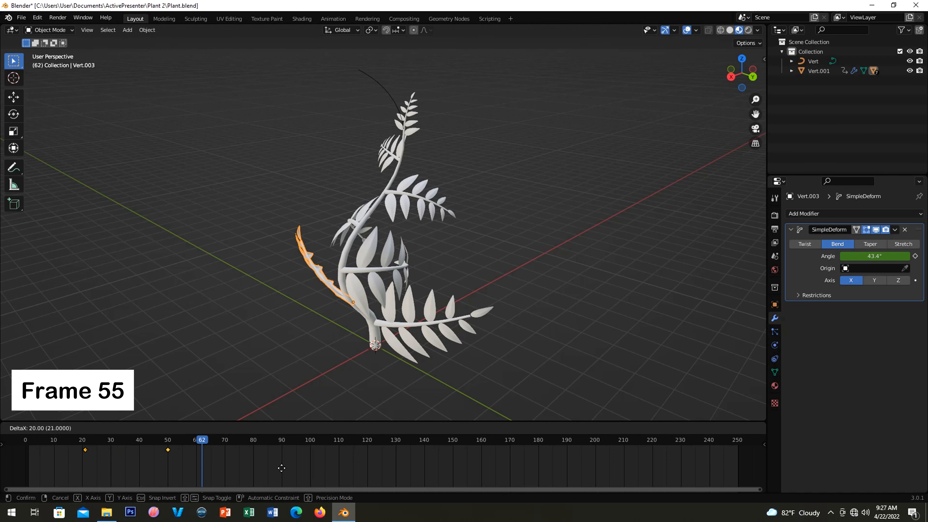
pyautogui.click(349, 475)
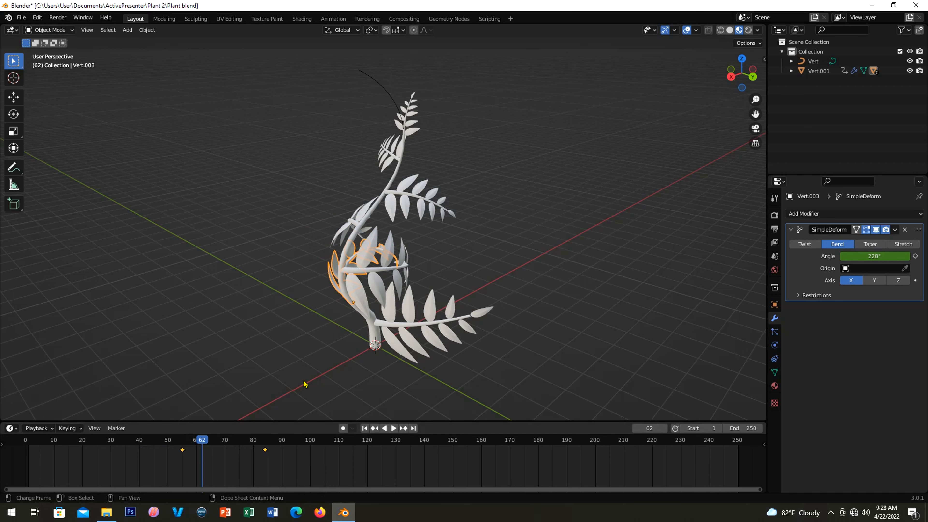
# Shift the bend keyframes of the lowest leaf branch so that they start at frame 60.
pyautogui.click(440, 322)
pyautogui.press('g')
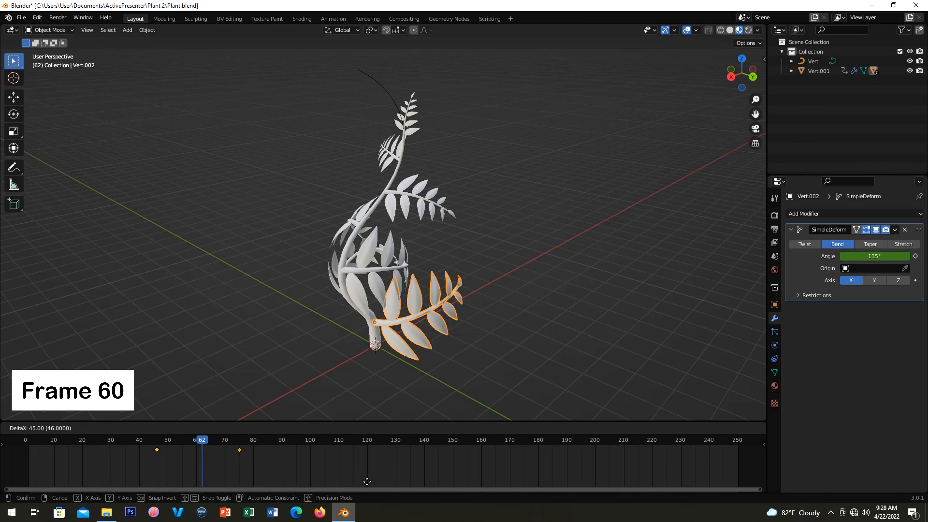
pyautogui.click(411, 487)
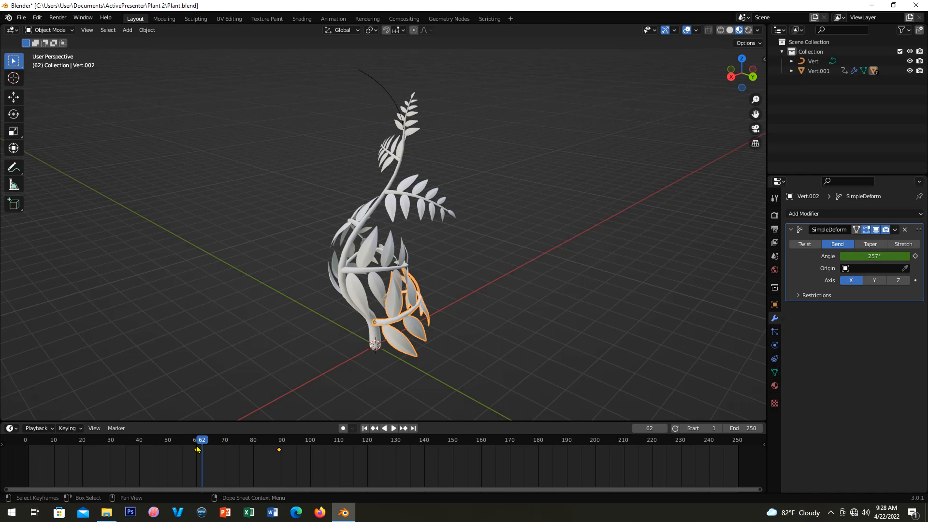
# Play the growth animation from the beginning, stop it once all branches have unfurled, and deselect the lowest branch.
pyautogui.click(31, 444)
pyautogui.press('space')
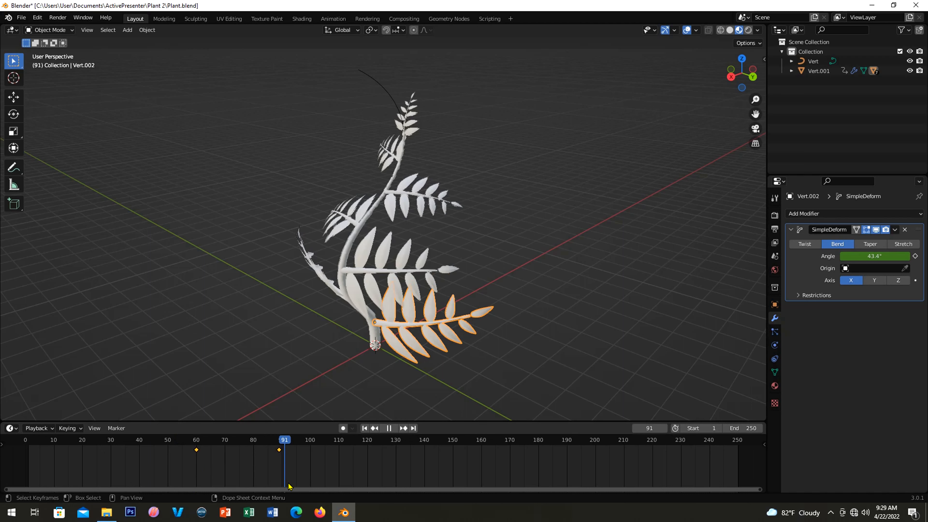
pyautogui.press('space')
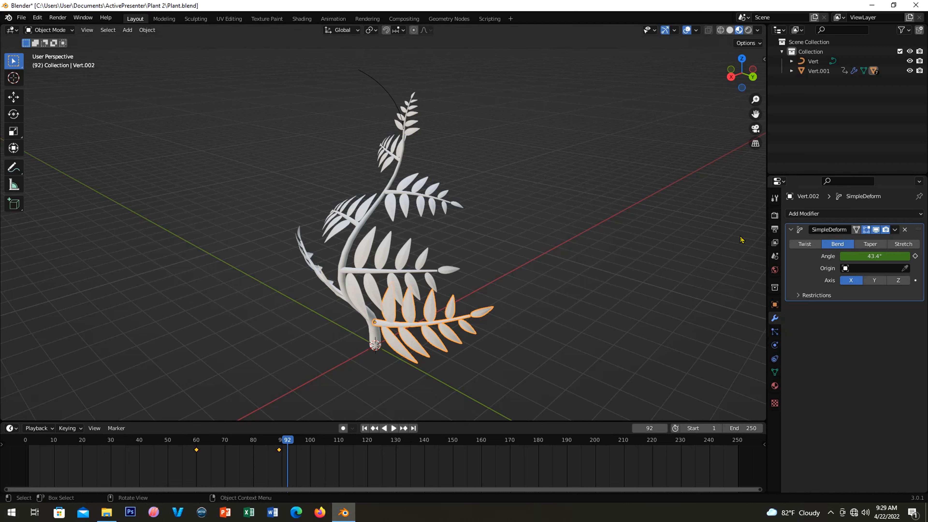
pyautogui.click(479, 161)
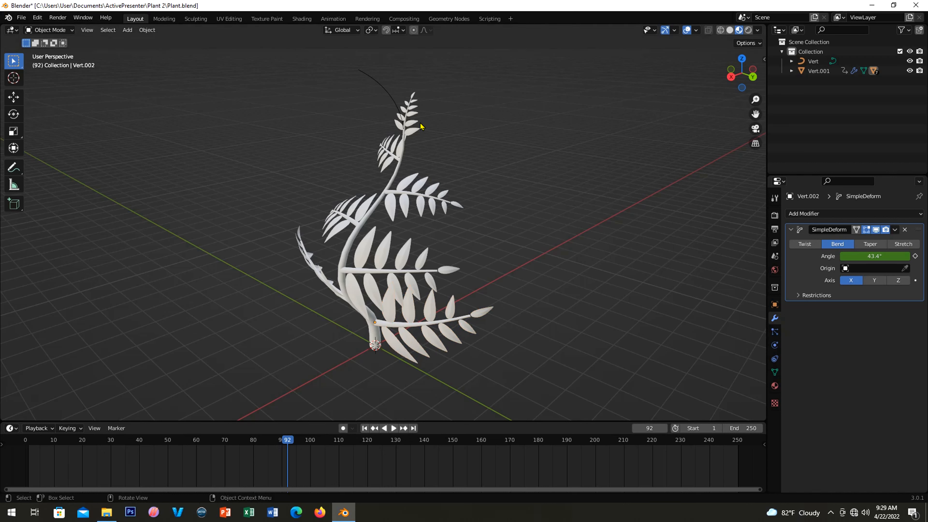
# Rotate the topmost leaf branch about its local Z axis so that it leans along the stem's curve.
pyautogui.click(411, 124)
pyautogui.press('r')
pyautogui.press('z')
pyautogui.press('z')
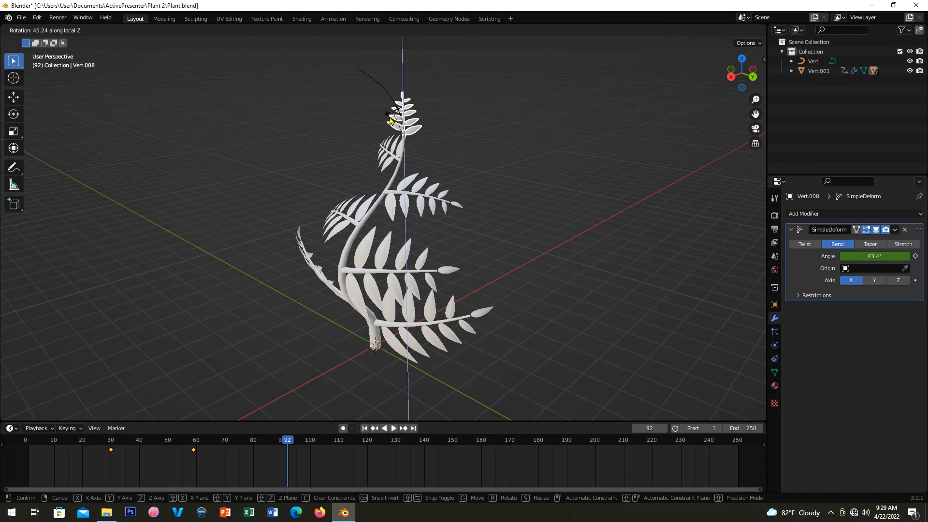
pyautogui.click(383, 179)
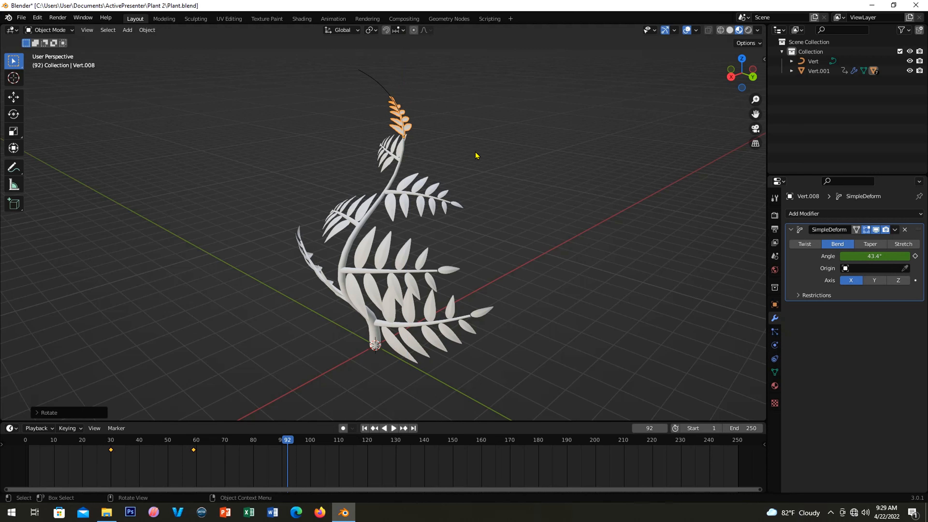
# Trackball-rotate the second leaf branch from the tip so that it points outward from the stem.
pyautogui.moveTo(549, 163)
pyautogui.mouseDown(button='middle')
pyautogui.moveTo(580, 174)
pyautogui.moveTo(537, 161)
pyautogui.moveTo(540, 170)
pyautogui.mouseUp(button='middle')
pyautogui.click(375, 146)
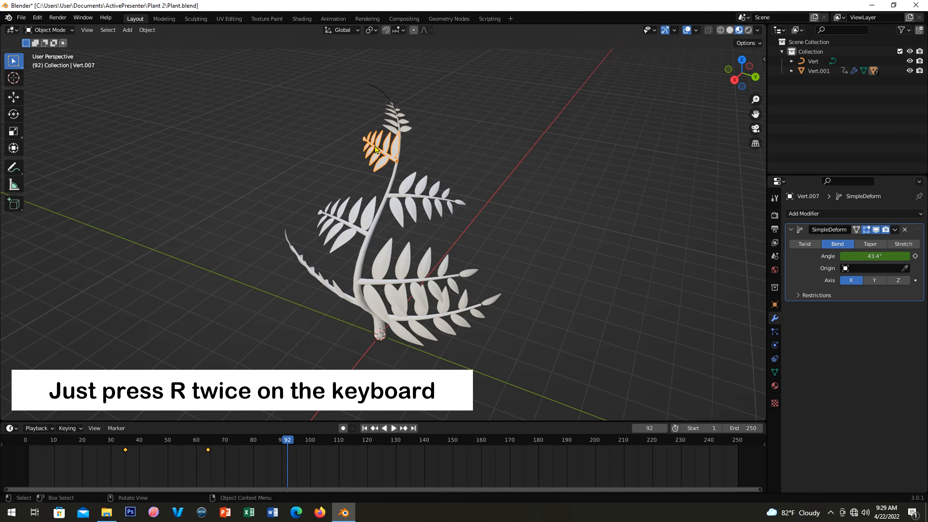
pyautogui.press('r')
pyautogui.press('r')
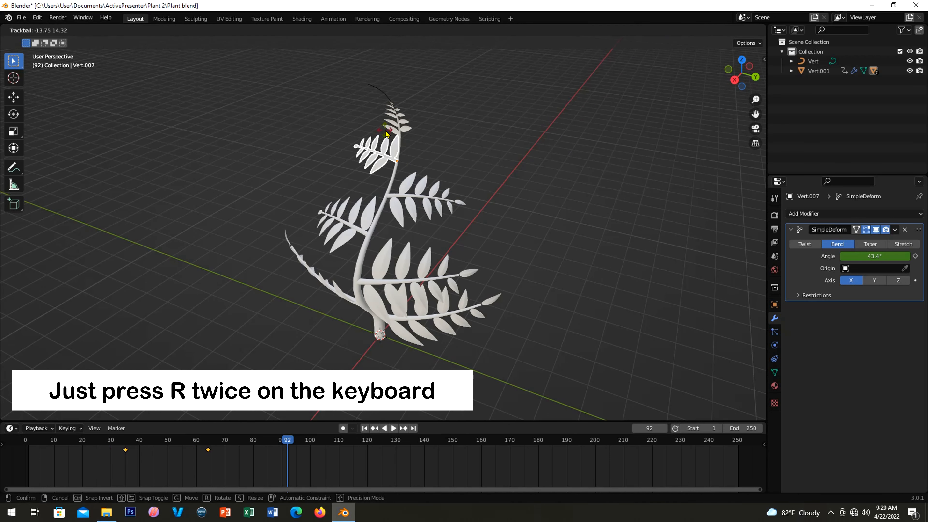
pyautogui.click(395, 136)
# Trackball-rotate the third and fourth leaf branches from the tip to adjust how they spread from the stem.
pyautogui.click(420, 203)
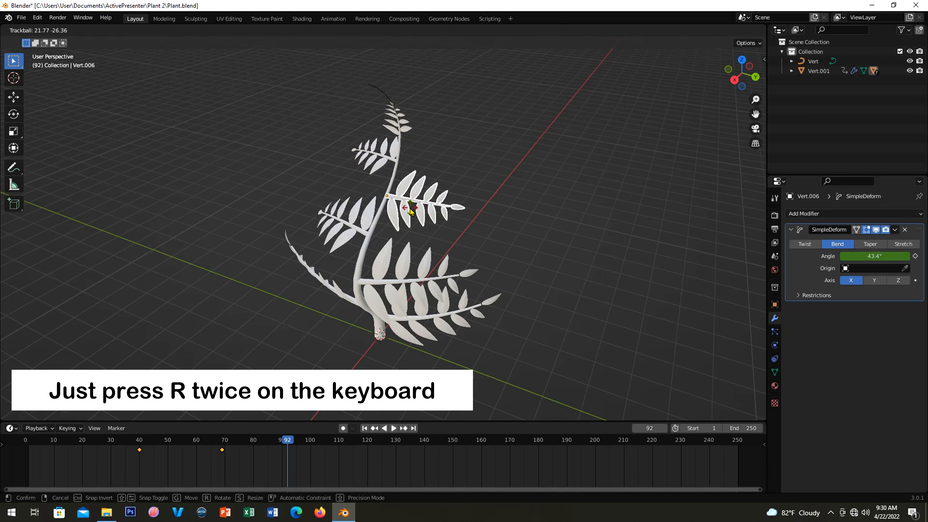
pyautogui.click(336, 218)
pyautogui.press('r')
pyautogui.press('r')
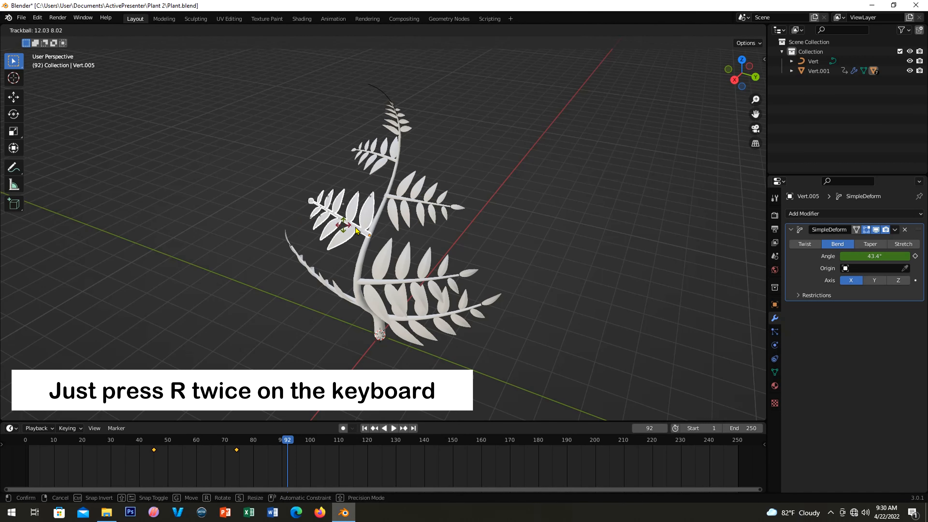
pyautogui.click(326, 213)
# Trackball-rotate the sixth leaf branch from the tip so that its leaflets face the view.
pyautogui.click(322, 274)
pyautogui.press('r')
pyautogui.press('r')
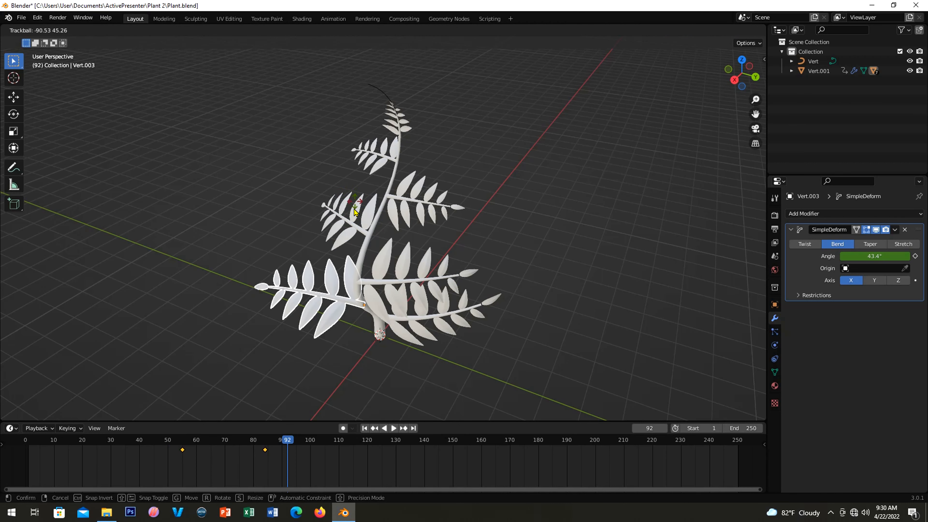
pyautogui.click(356, 208)
# Rotate the lowest leaf branch downward and trackball-rotate it so that its leaflets spread out beside the stem base.
pyautogui.click(482, 298)
pyautogui.press('r')
pyautogui.press('r')
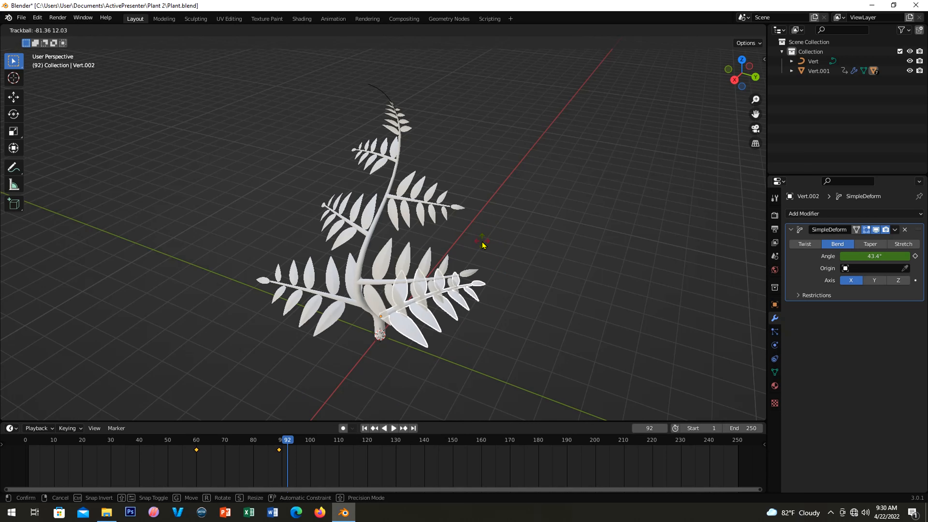
pyautogui.click(484, 246)
pyautogui.press('r')
pyautogui.click(499, 365)
pyautogui.press('r')
pyautogui.press('r')
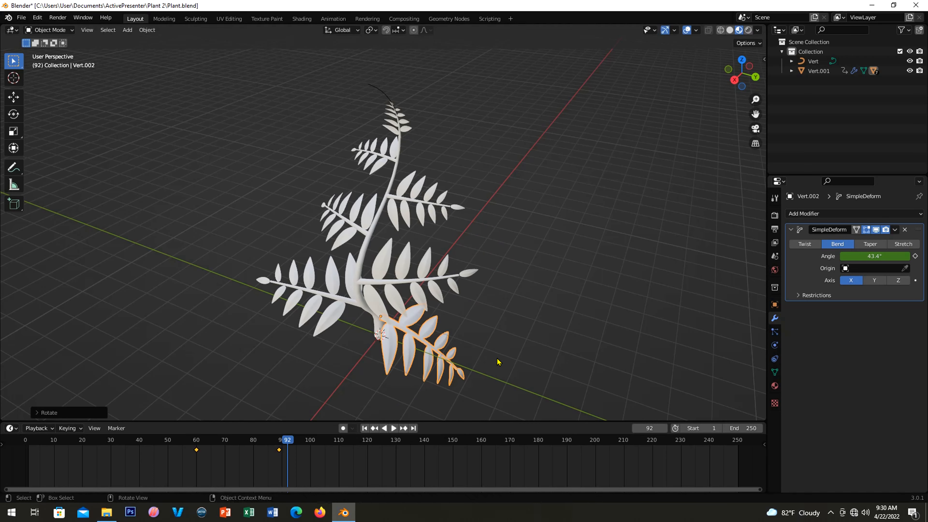
pyautogui.click(479, 322)
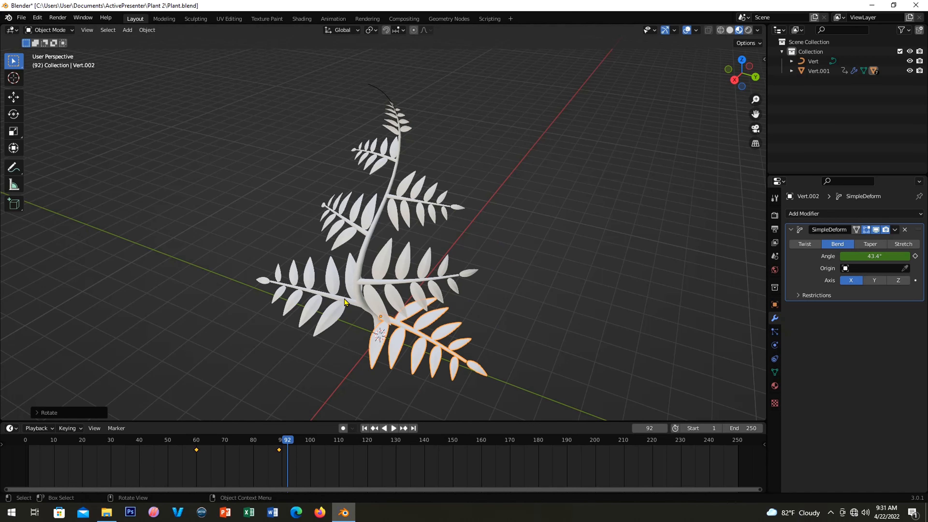
# Refine the sixth leaf branch's orientation with a plain rotation followed by a trackball rotation.
pyautogui.hotkey('shift', 'd')
pyautogui.press('r')
pyautogui.click(347, 301)
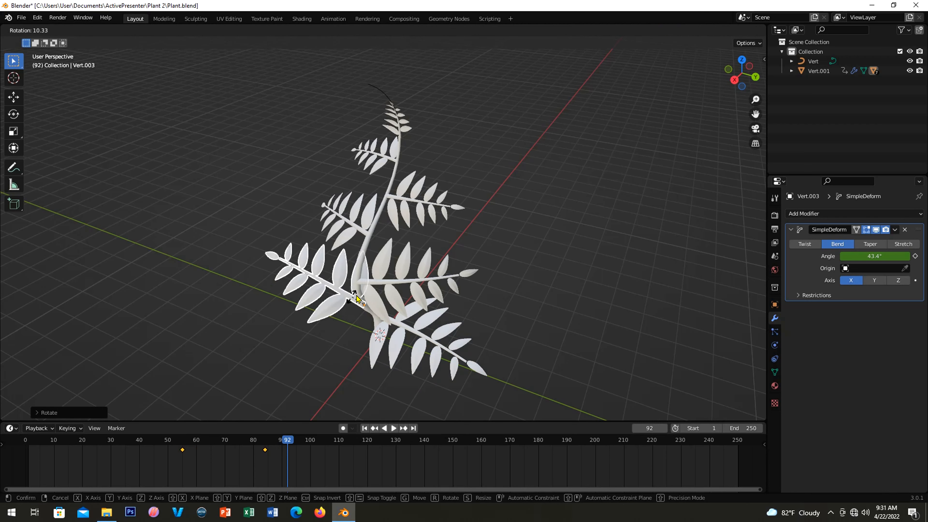
pyautogui.press('r')
pyautogui.press('r')
pyautogui.click(346, 280)
# Reorient the fifth leaf branch from the tip with alternating trackball and plain rotations so that it arches outward.
pyautogui.click(423, 272)
pyautogui.press('r')
pyautogui.press('r')
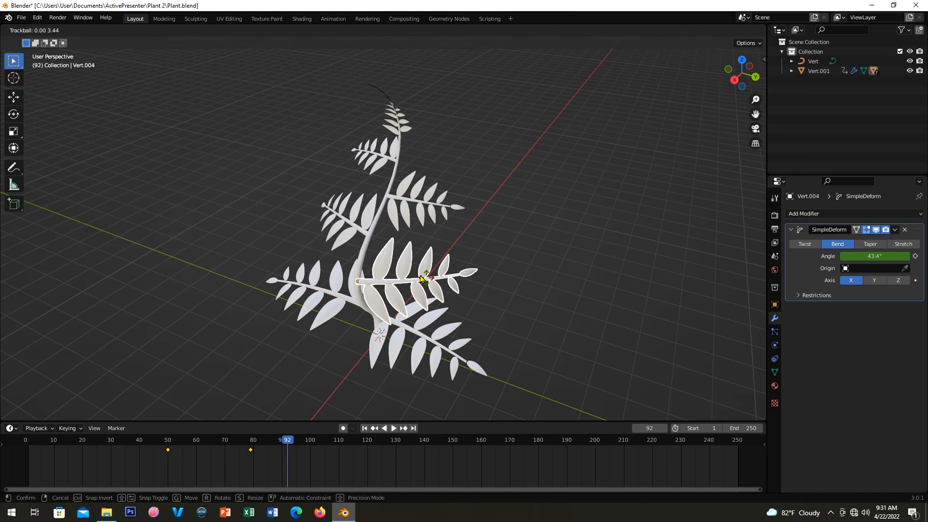
pyautogui.click(427, 249)
pyautogui.press('r')
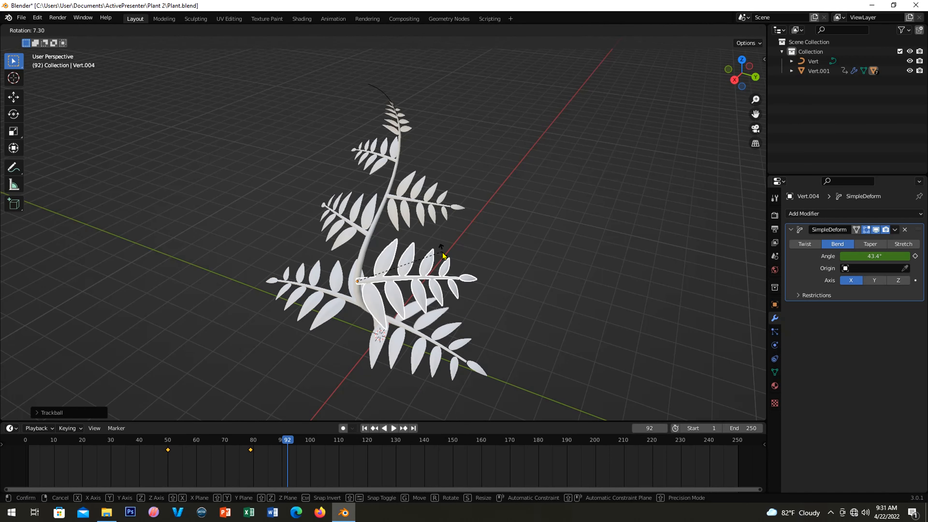
pyautogui.click(439, 253)
pyautogui.press('r')
pyautogui.press('r')
pyautogui.click(469, 223)
# Trackball-rotate the third leaf branch from the tip again so that its end tilts slightly upward.
pyautogui.click(445, 203)
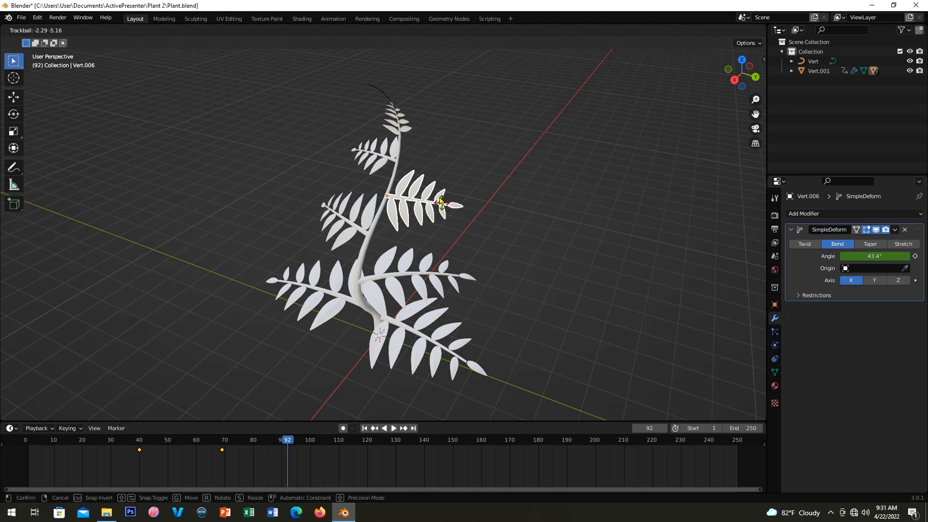
pyautogui.press('r')
pyautogui.press('r')
pyautogui.click(456, 193)
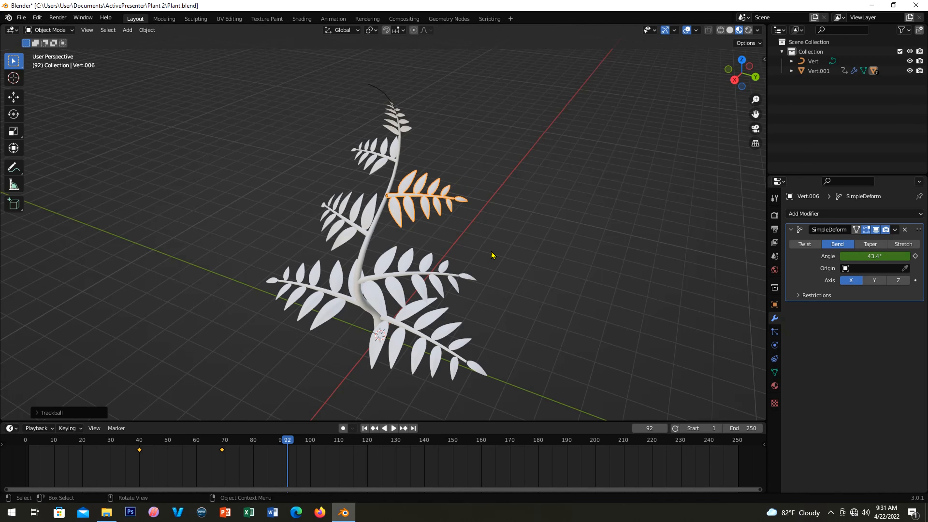
# Deselect the leaf branch and save the file.
pyautogui.click(539, 263)
pyautogui.moveTo(538, 264); pyautogui.dragTo(525, 280, button='middle')
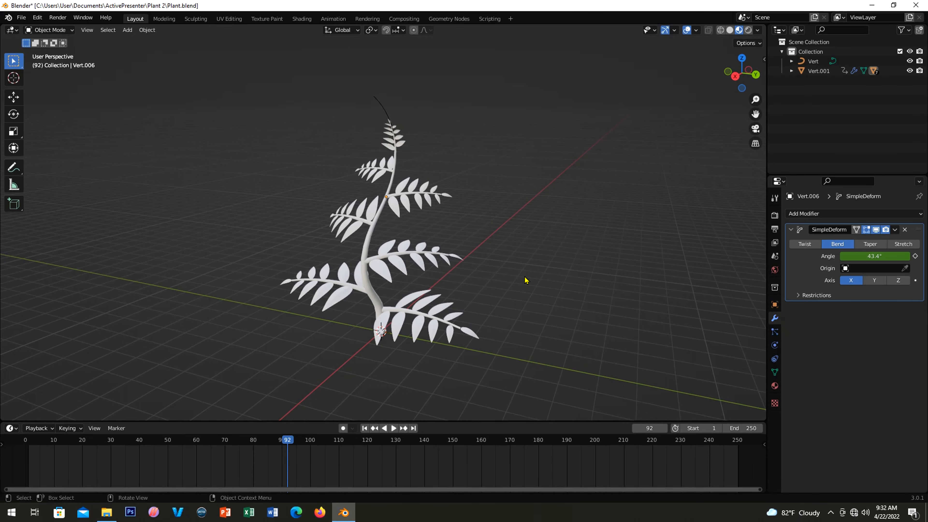
pyautogui.moveTo(550, 244)
pyautogui.mouseDown(button='middle')
pyautogui.moveTo(551, 257)
pyautogui.moveTo(551, 243)
pyautogui.mouseUp(button='middle')
pyautogui.hotkey('ctrl', 's')
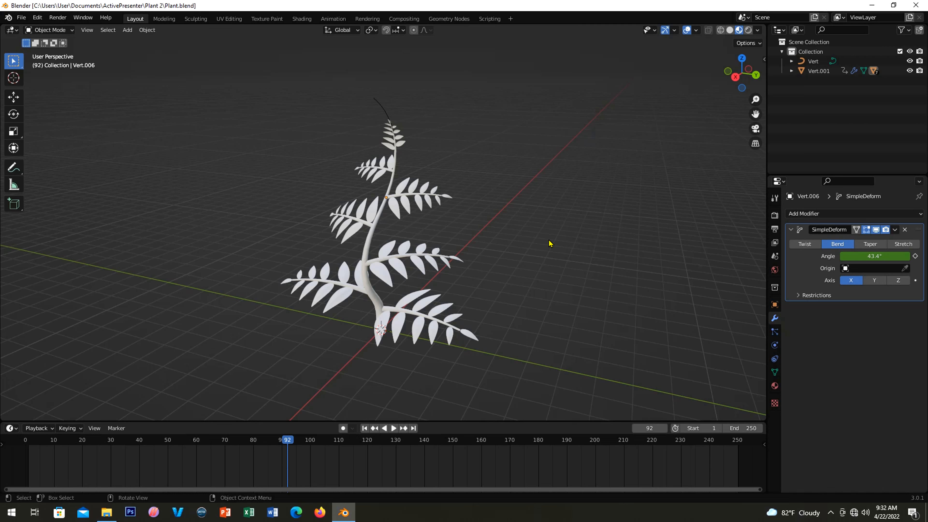
# Add a camera to the scene and align it to the current view of the plant.
pyautogui.hotkey('shift', 'a')
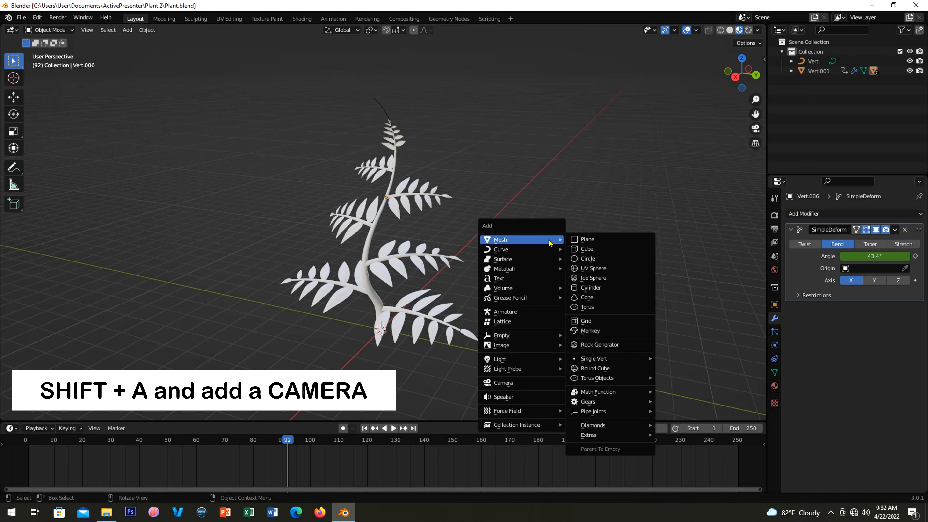
pyautogui.click(540, 383)
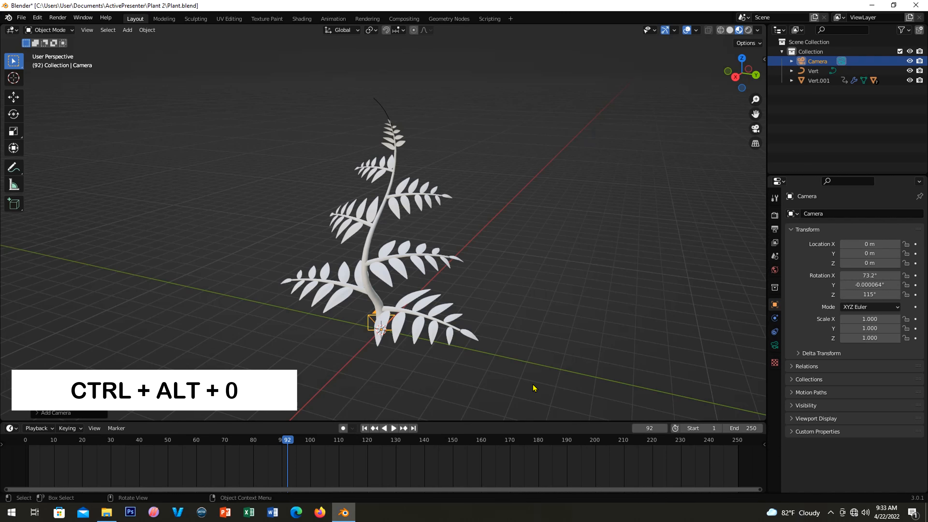
pyautogui.press('ctrl+alt+KP_0')
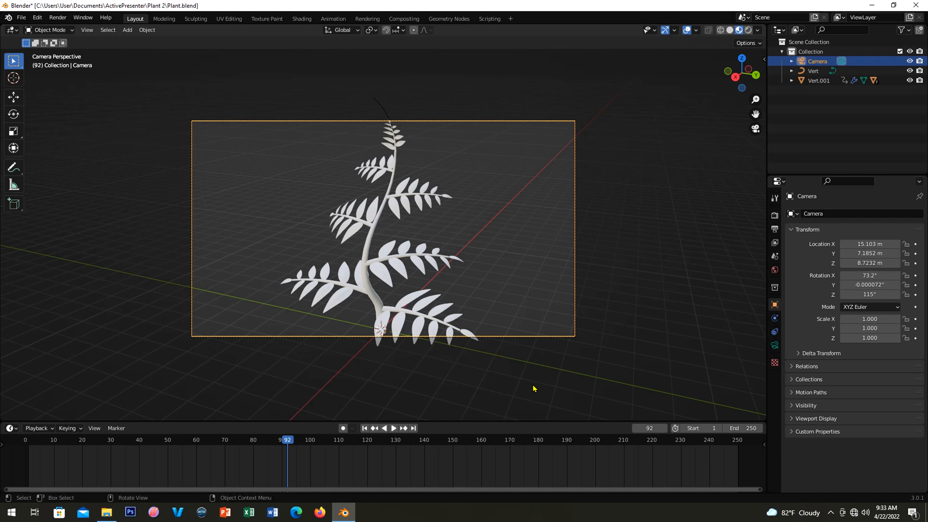
# Set the output resolution to 1200 px in X and 1200 px in Y.
pyautogui.click(774, 229)
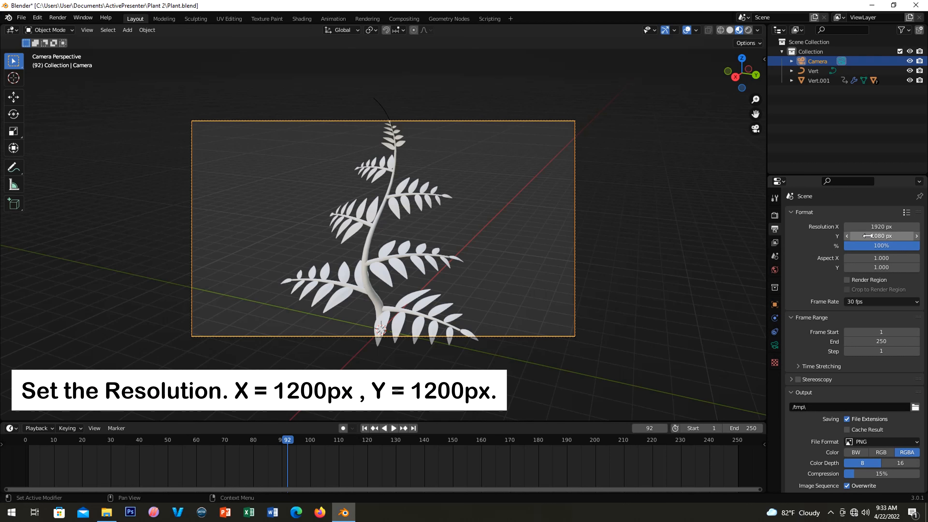
pyautogui.click(880, 227)
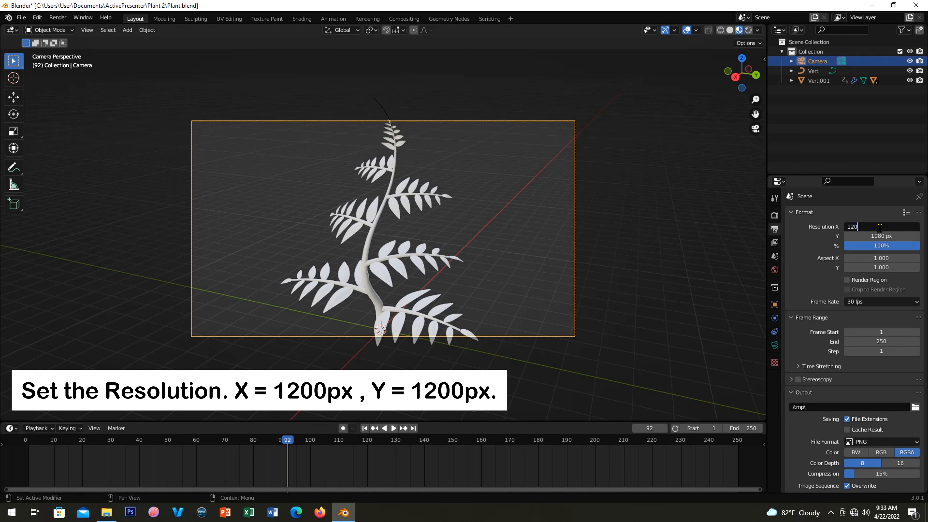
pyautogui.press('Return')
pyautogui.click(880, 237)
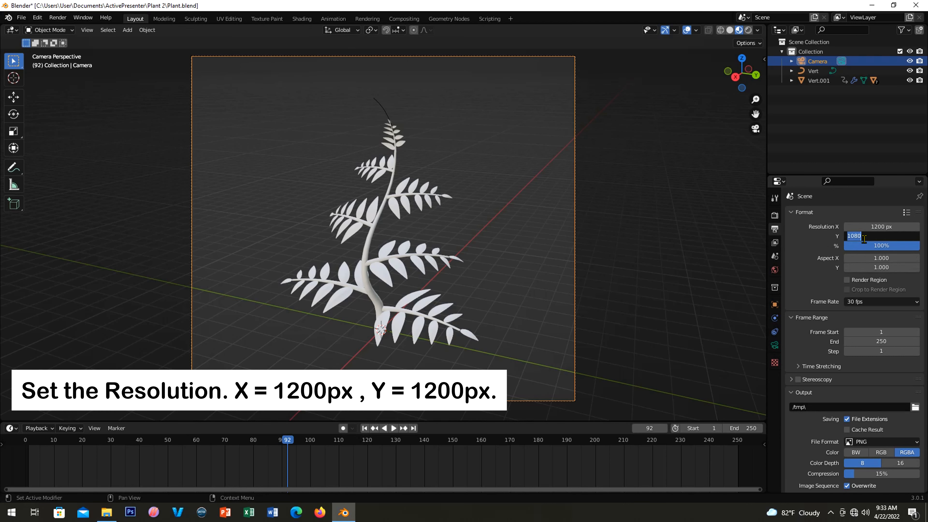
pyautogui.press('Return')
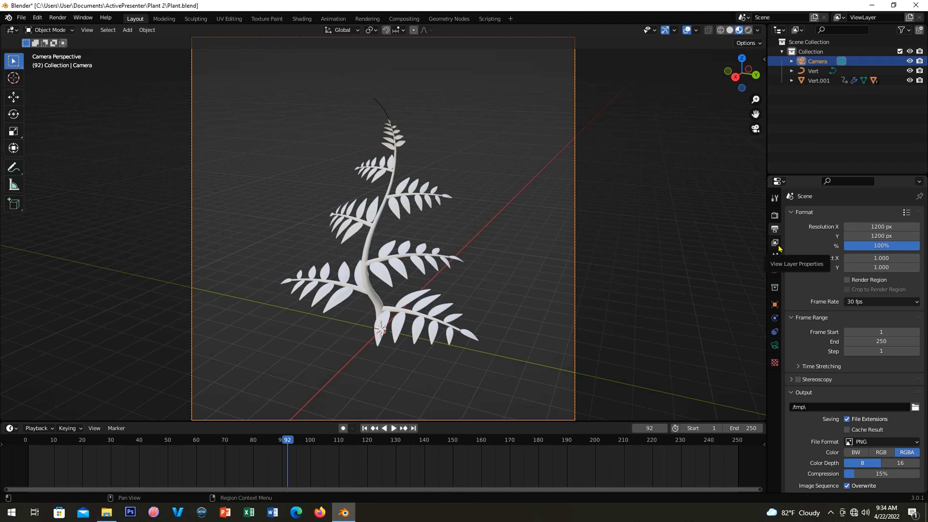
# Insert a location keyframe for the camera at frame 90.
pyautogui.moveTo(288, 440); pyautogui.dragTo(282, 440)
pyautogui.press('i')
pyautogui.click(343, 253)
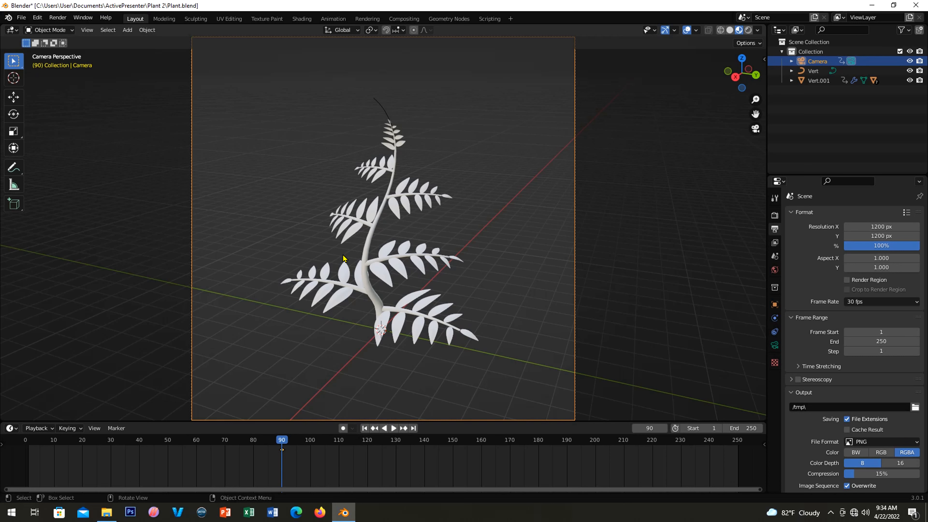
# At frame 1, move the camera along its local Z axis closer to the plant and insert a location keyframe.
pyautogui.click(29, 442)
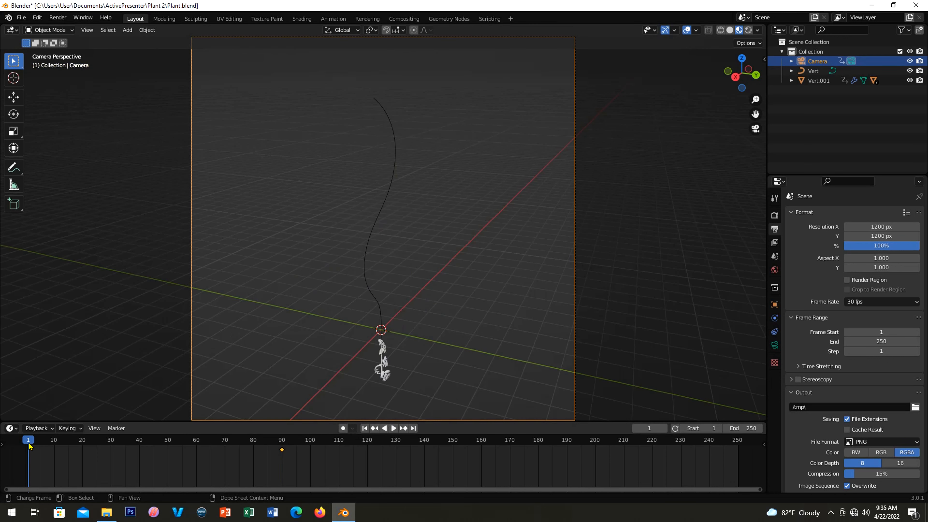
pyautogui.press('g')
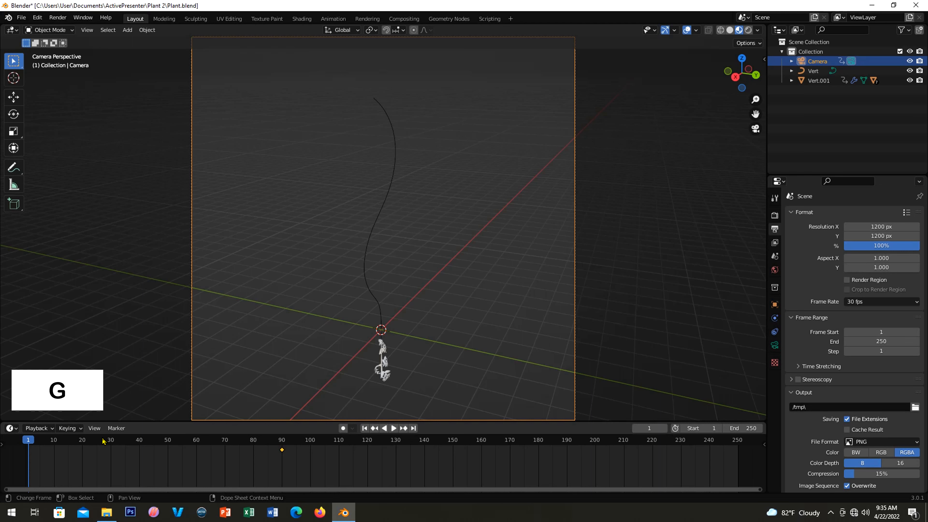
pyautogui.press('g')
pyautogui.press('z')
pyautogui.press('z')
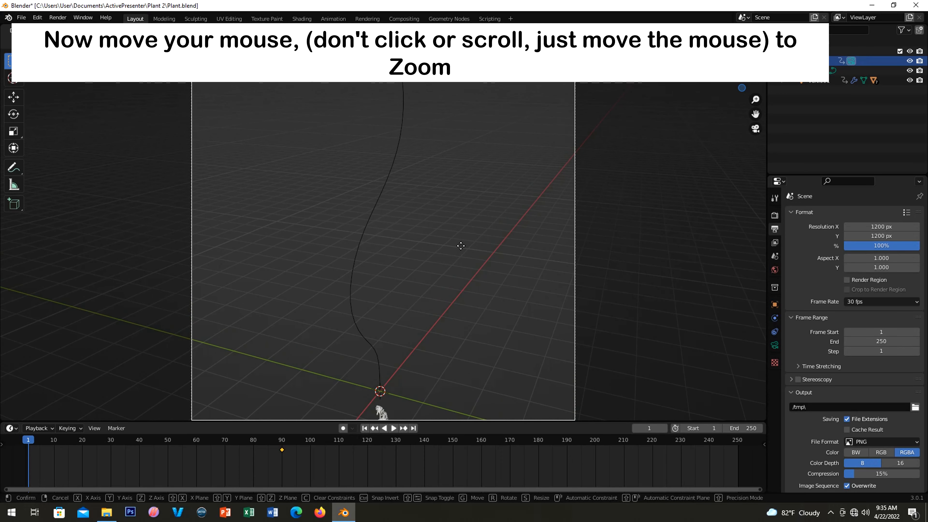
pyautogui.click(498, 243)
pyautogui.press('i')
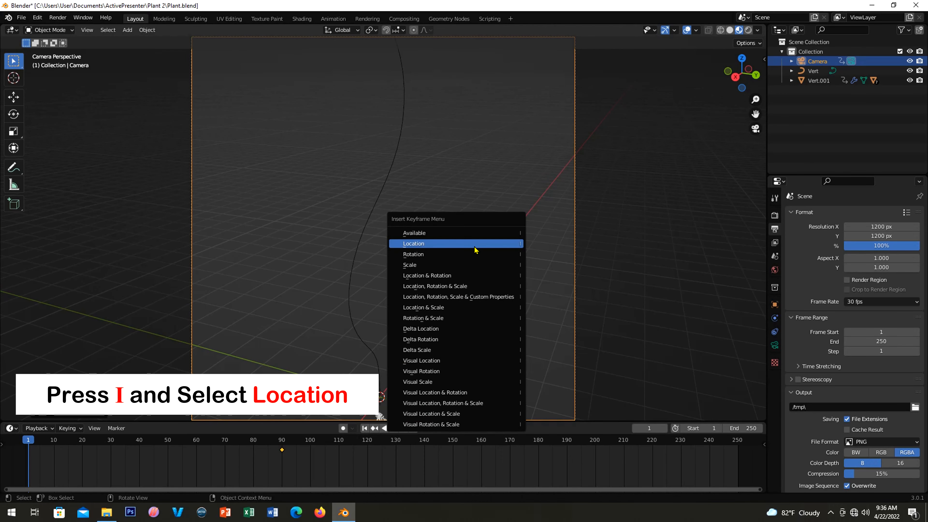
pyautogui.click(474, 250)
# Play the animation to check the camera move, stop it at frame 90, and save the file.
pyautogui.click(389, 428)
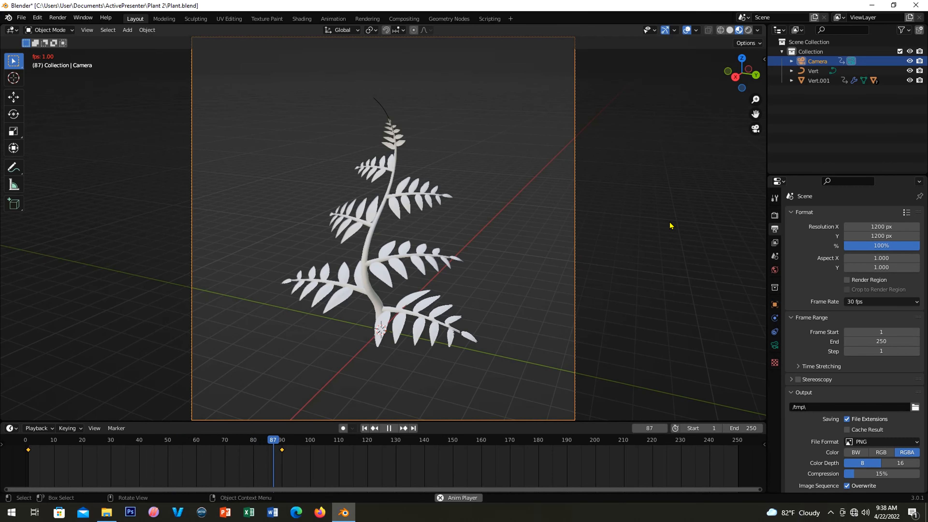
pyautogui.click(390, 428)
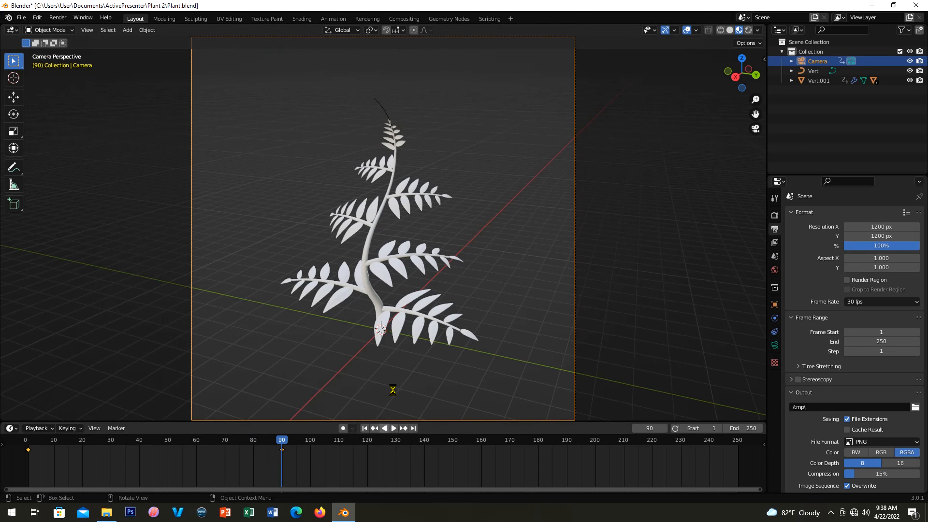
pyautogui.hotkey('ctrl', 's')
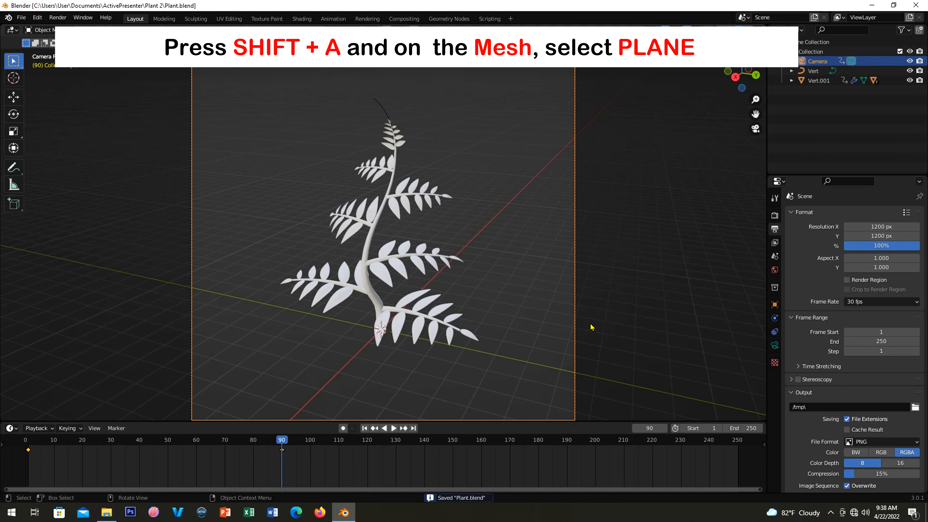
# Add a plane mesh at the plant's base and scale it up about 33 times as a ground surface.
pyautogui.hotkey('shift', 'a')
pyautogui.moveTo(578, 182)
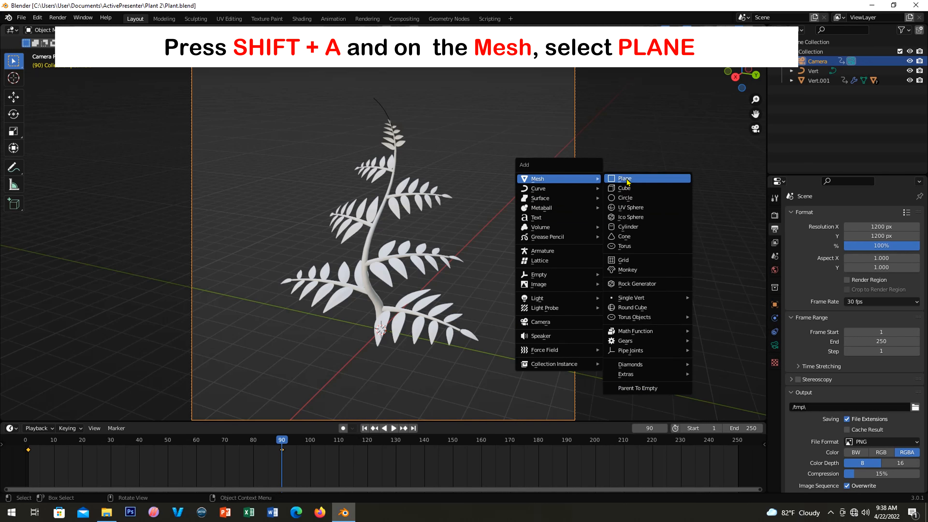
pyautogui.click(622, 181)
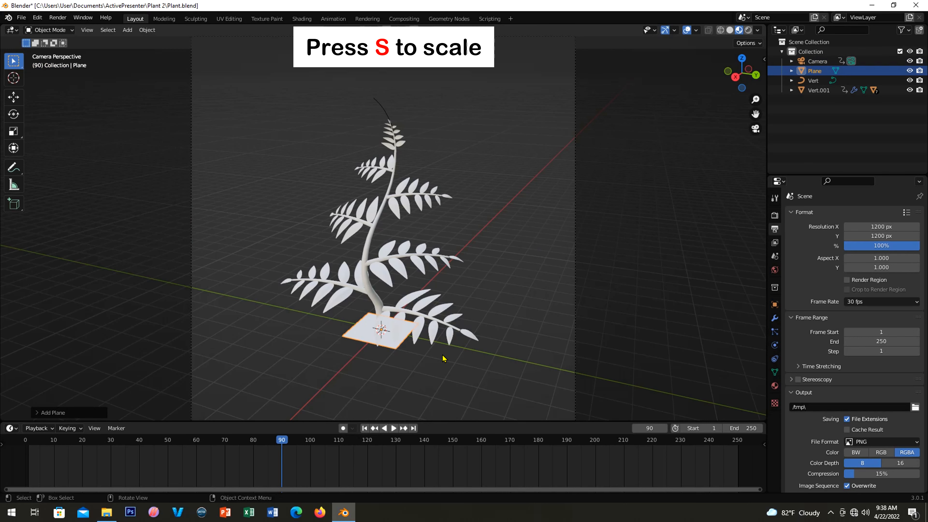
pyautogui.press('s')
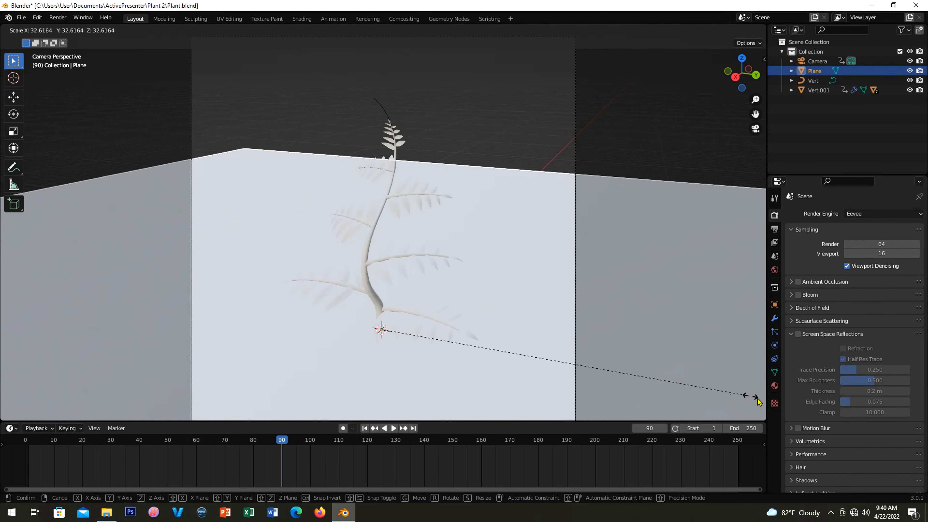
pyautogui.click(756, 399)
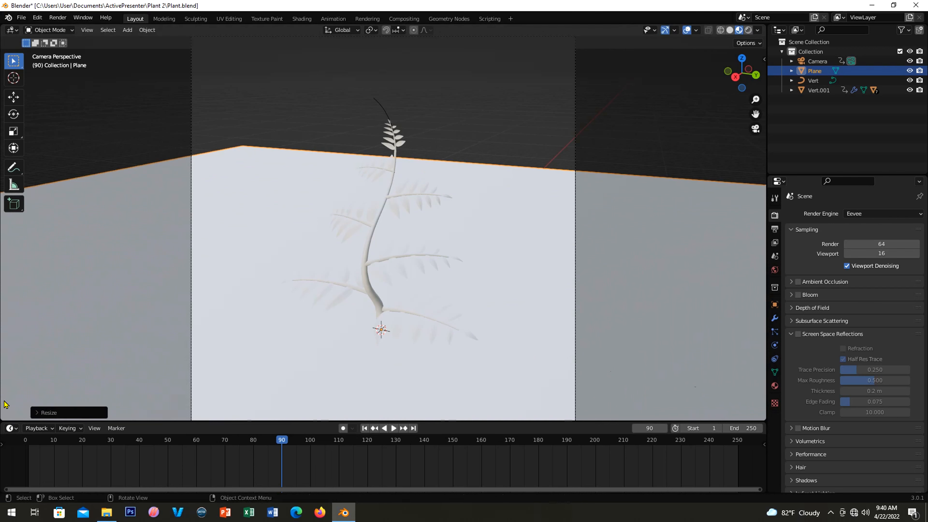
# Enable Ambient Occlusion, Bloom and Screen Space Reflections for the render, and set the viewport shading to Material Preview.
pyautogui.click(576, 288)
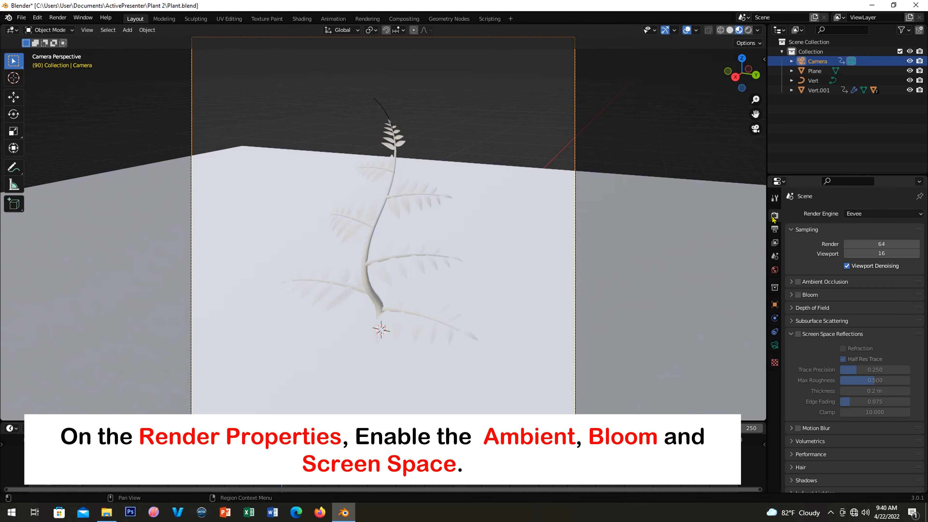
pyautogui.click(798, 295)
pyautogui.click(798, 335)
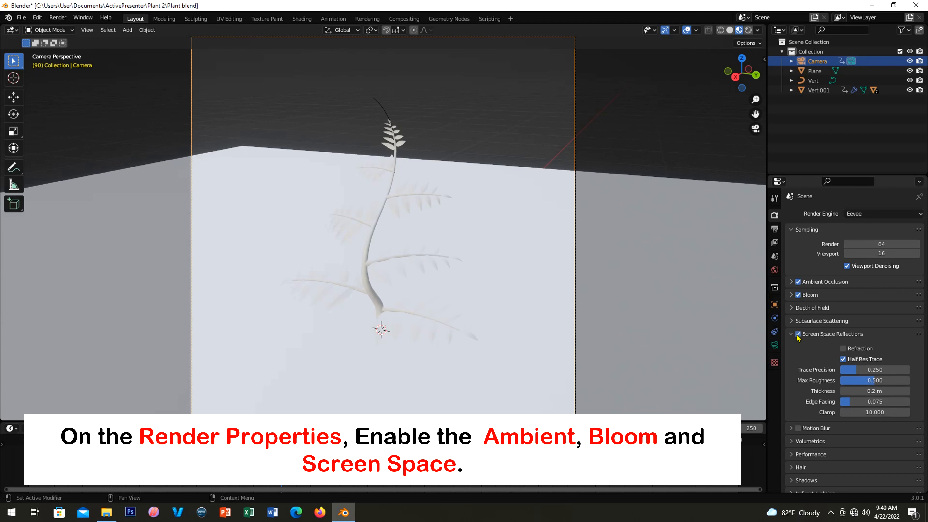
pyautogui.press('z')
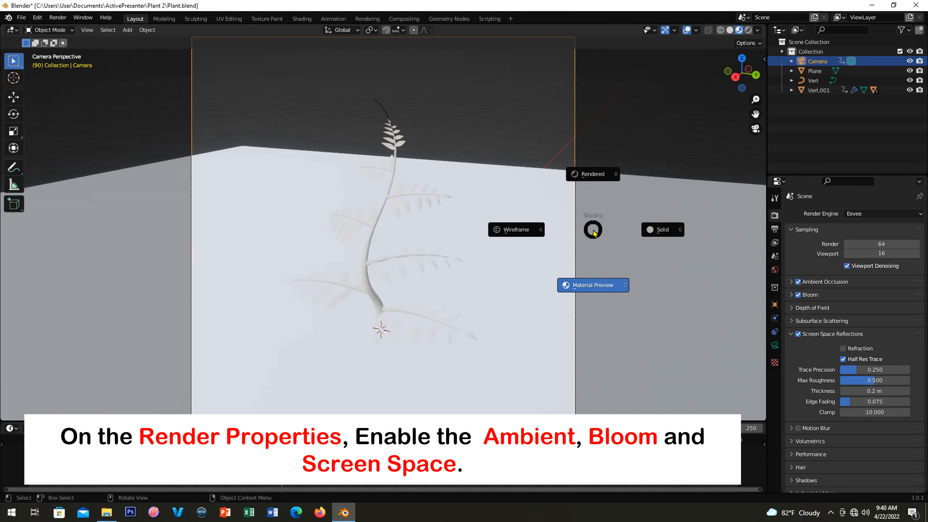
pyautogui.press('z')
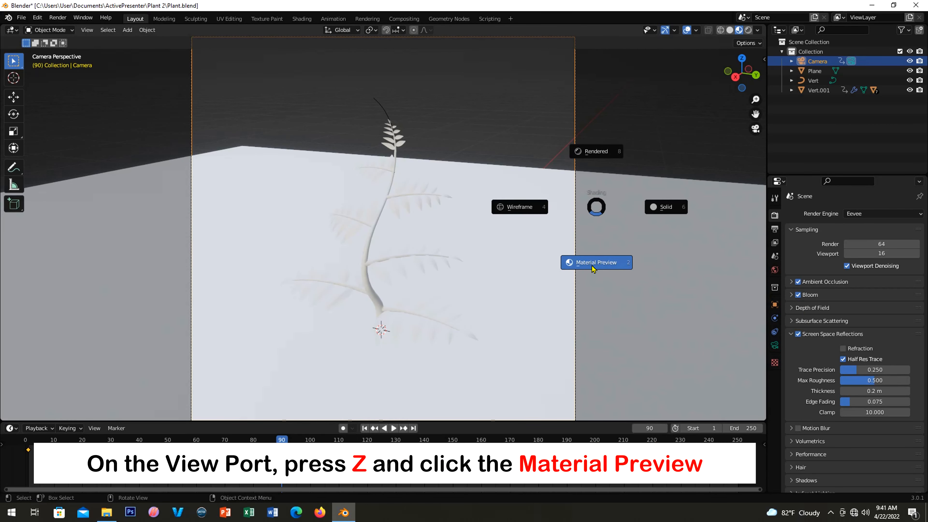
pyautogui.click(592, 265)
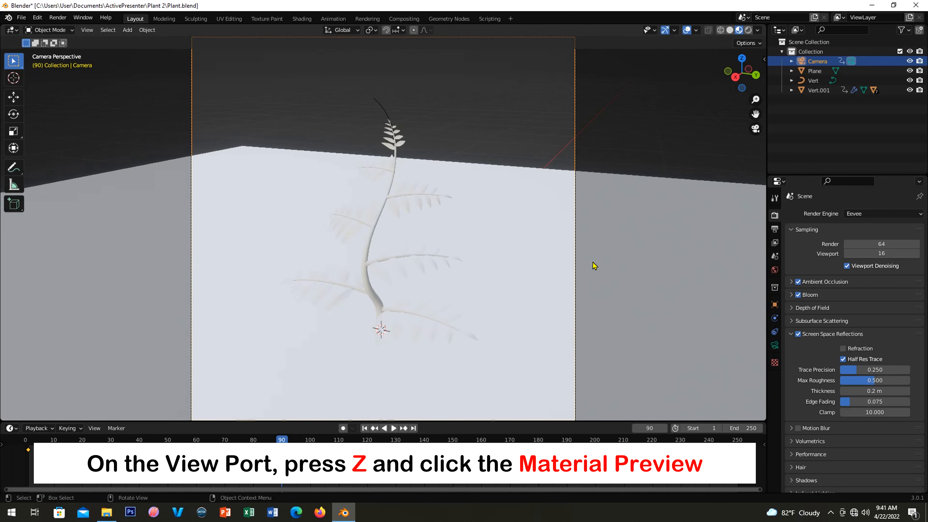
# Give the ground plane a new material with a saturated blue base color.
pyautogui.click(500, 214)
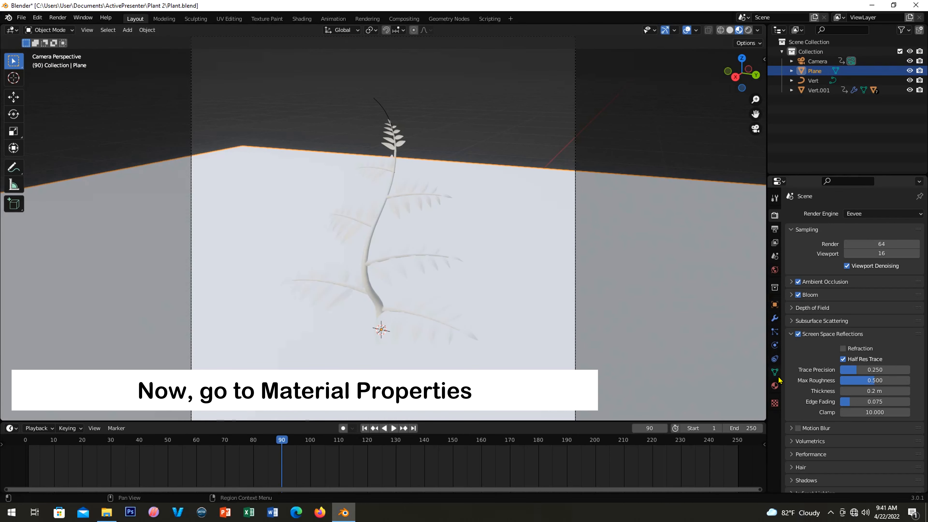
pyautogui.click(774, 386)
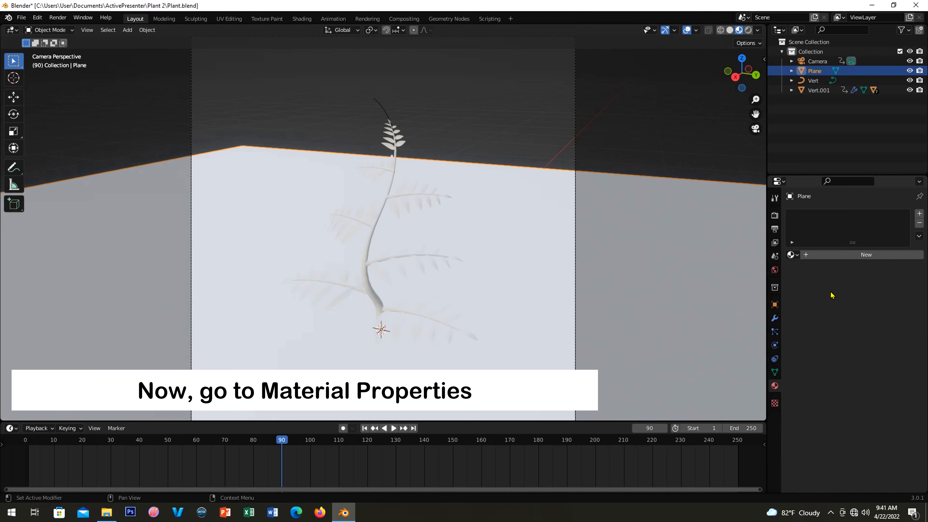
pyautogui.click(841, 258)
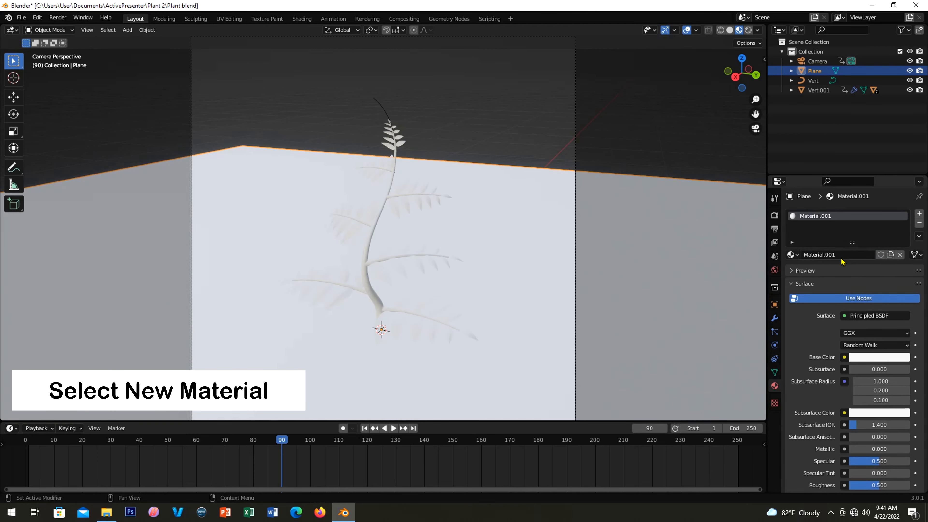
pyautogui.click(864, 360)
pyautogui.moveTo(870, 265); pyautogui.dragTo(883, 234)
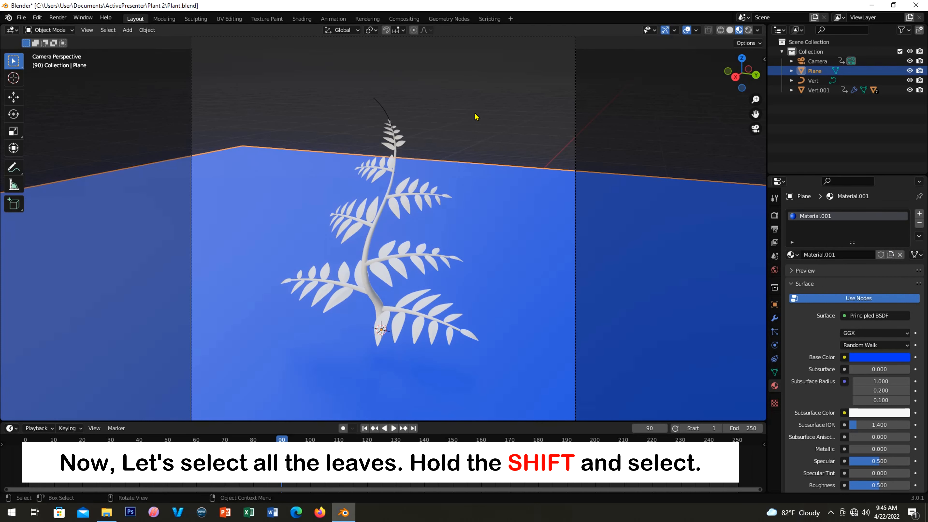
# Select all seven leaf branches from the tip down, with the lowest one active, and link their object data.
pyautogui.click(475, 117)
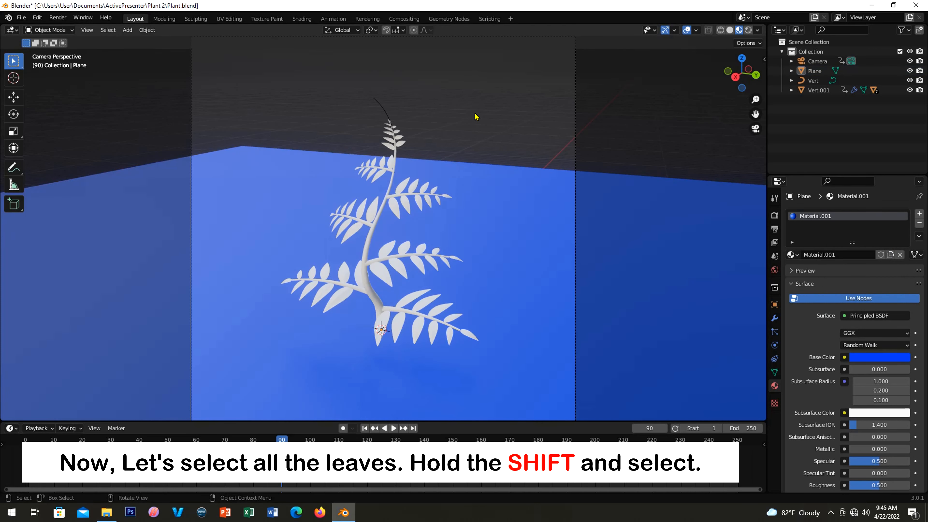
pyautogui.click(399, 141)
pyautogui.keyDown('shift'); pyautogui.click(384, 169); pyautogui.keyUp('shift')
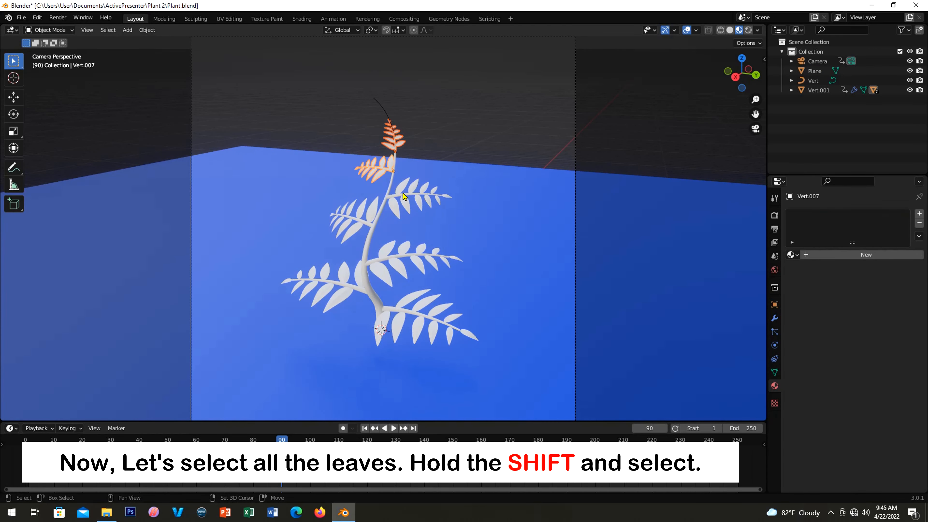
pyautogui.keyDown('shift'); pyautogui.click(405, 195); pyautogui.keyUp('shift')
pyautogui.keyDown('shift'); pyautogui.click(372, 219); pyautogui.keyUp('shift')
pyautogui.keyDown('shift'); pyautogui.click(382, 254); pyautogui.keyUp('shift')
pyautogui.keyDown('shift'); pyautogui.click(361, 295); pyautogui.keyUp('shift')
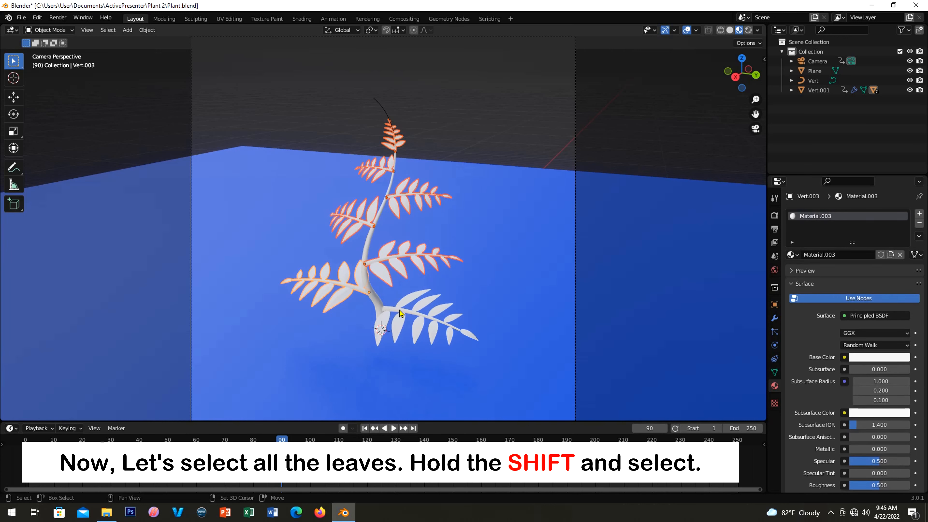
pyautogui.keyDown('shift'); pyautogui.click(400, 313); pyautogui.keyUp('shift')
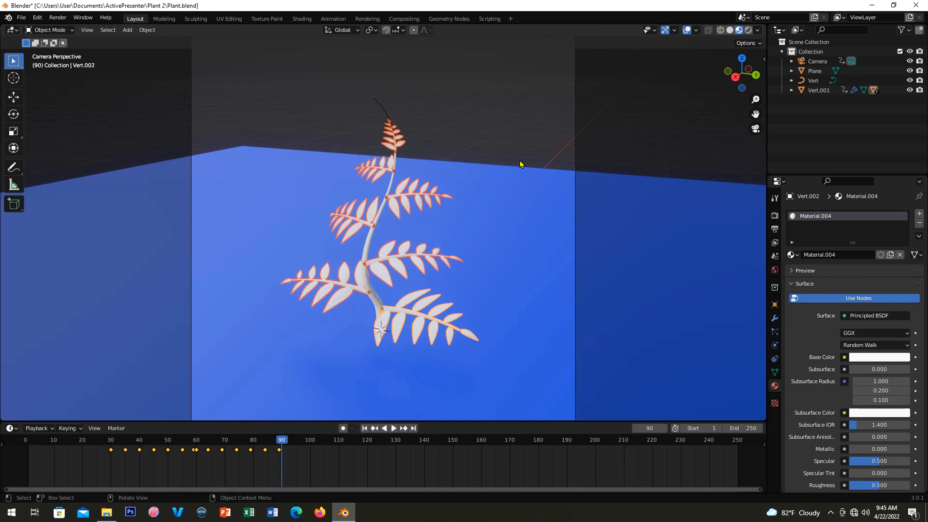
pyautogui.click(146, 30)
pyautogui.moveTo(204, 221)
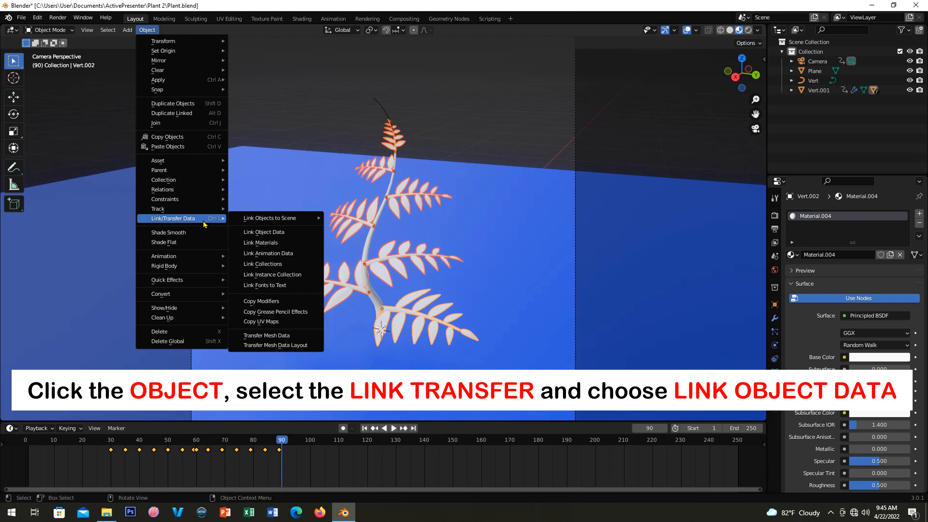
pyautogui.click(274, 234)
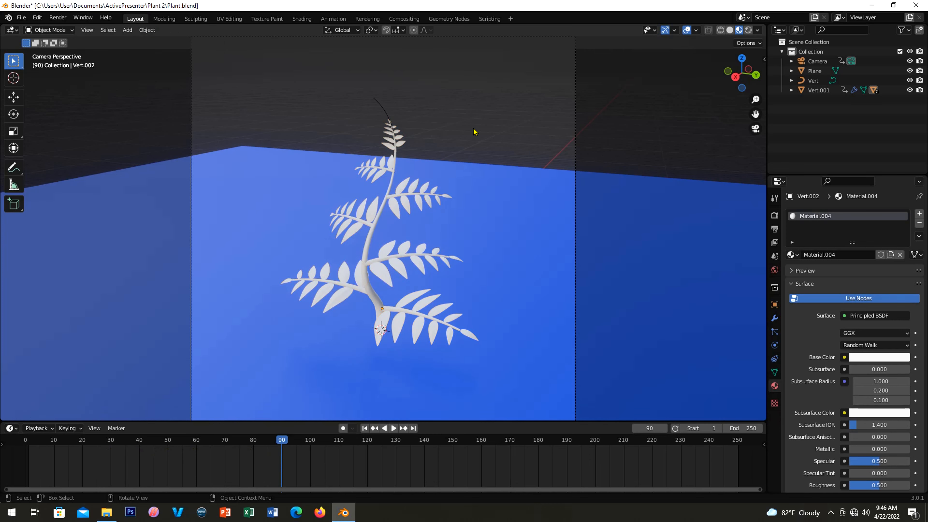
# Set the base color of the shared leaf material to a saturated green through the leaf branch at the tip.
pyautogui.click(401, 146)
pyautogui.click(878, 356)
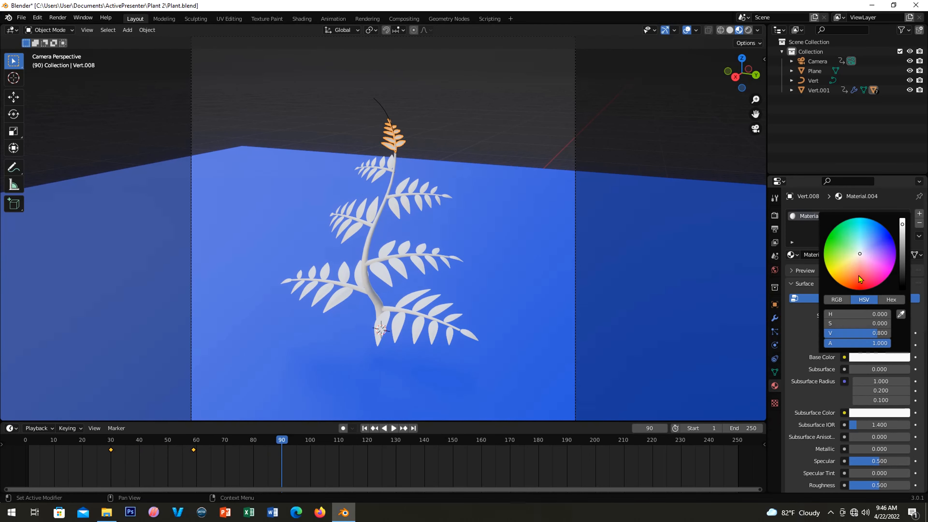
pyautogui.click(831, 241)
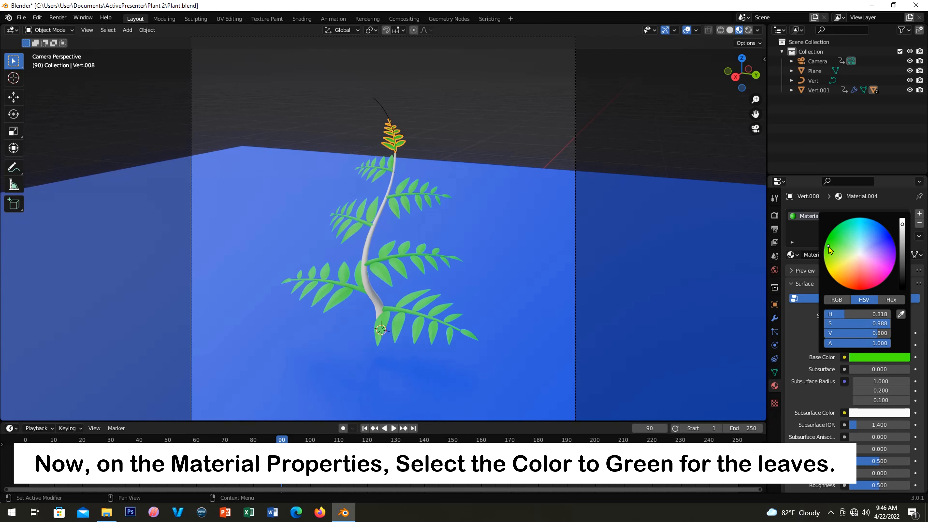
pyautogui.moveTo(838, 255)
pyautogui.mouseDown()
pyautogui.moveTo(832, 268)
pyautogui.moveTo(832, 236)
pyautogui.mouseUp()
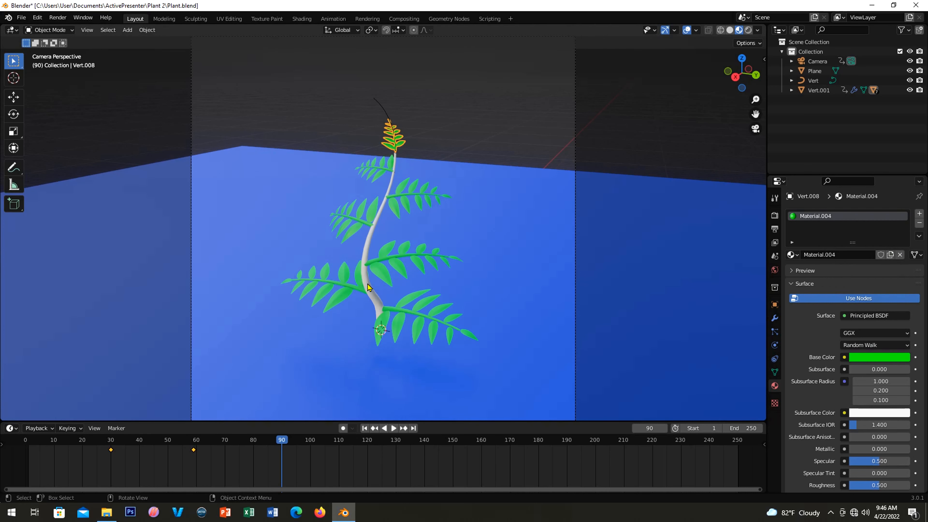
# Give the plant's main stem a new material with a light orange-tan base color.
pyautogui.click(368, 285)
pyautogui.click(824, 255)
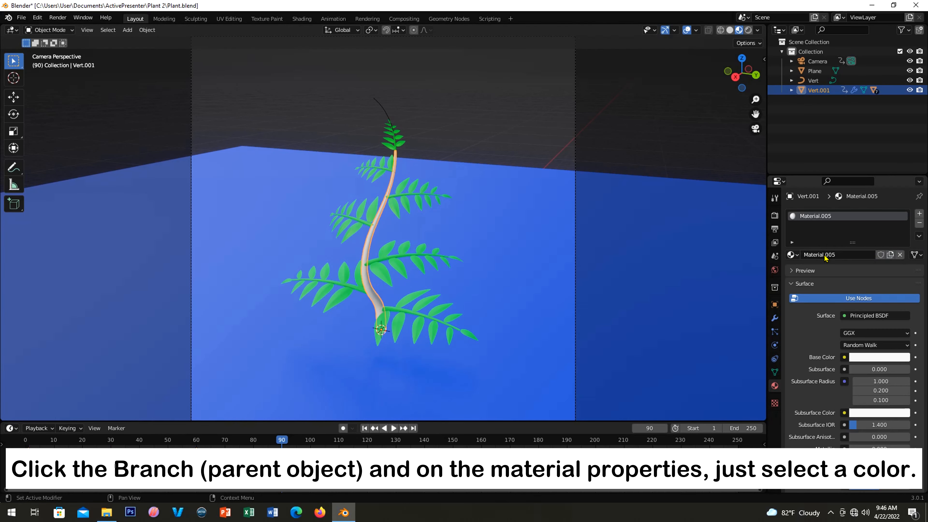
pyautogui.click(875, 358)
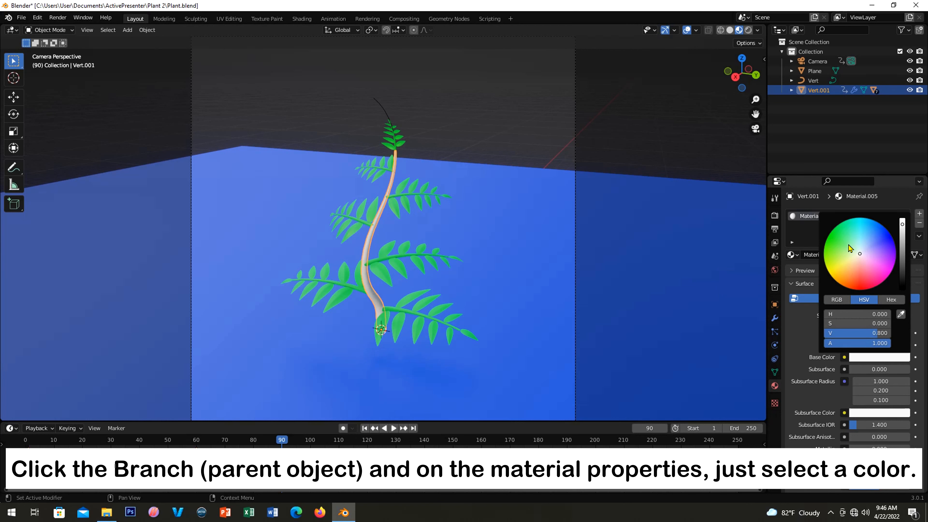
pyautogui.moveTo(846, 287); pyautogui.dragTo(853, 268)
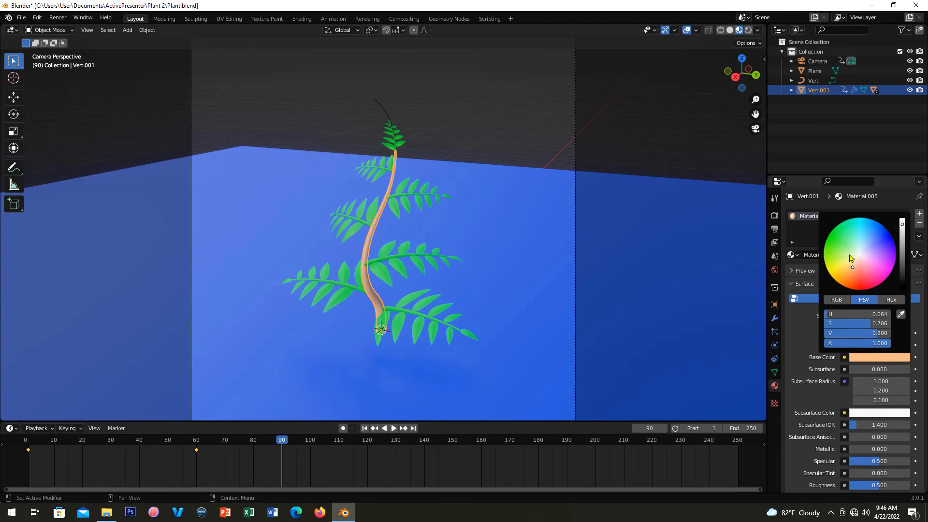
pyautogui.click(848, 253)
pyautogui.click(849, 268)
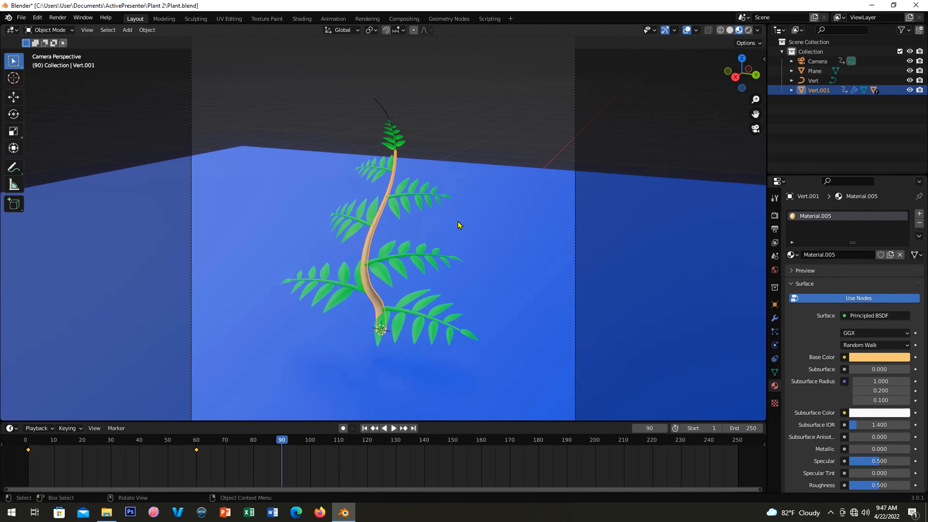
# Add an area light and move it straight up along the Z axis to well above the plant's tip.
pyautogui.hotkey('shift', 'a')
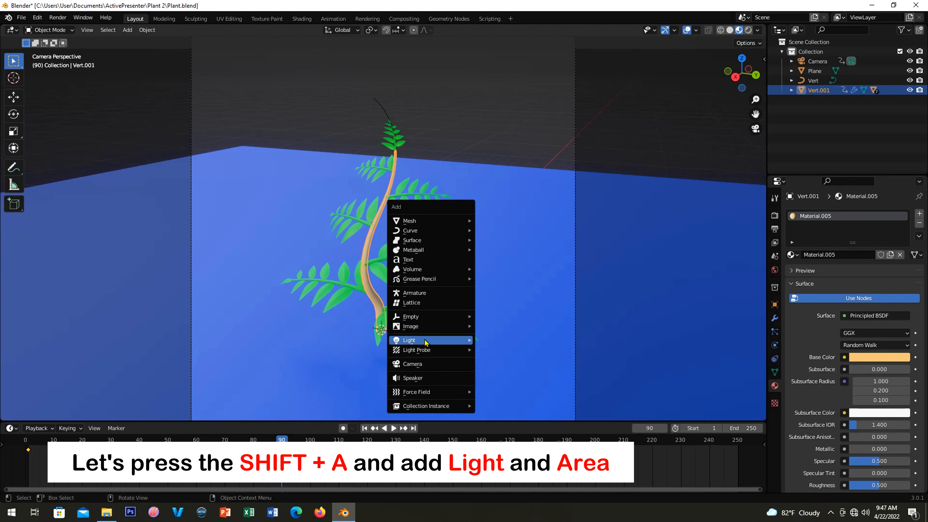
pyautogui.moveTo(426, 342)
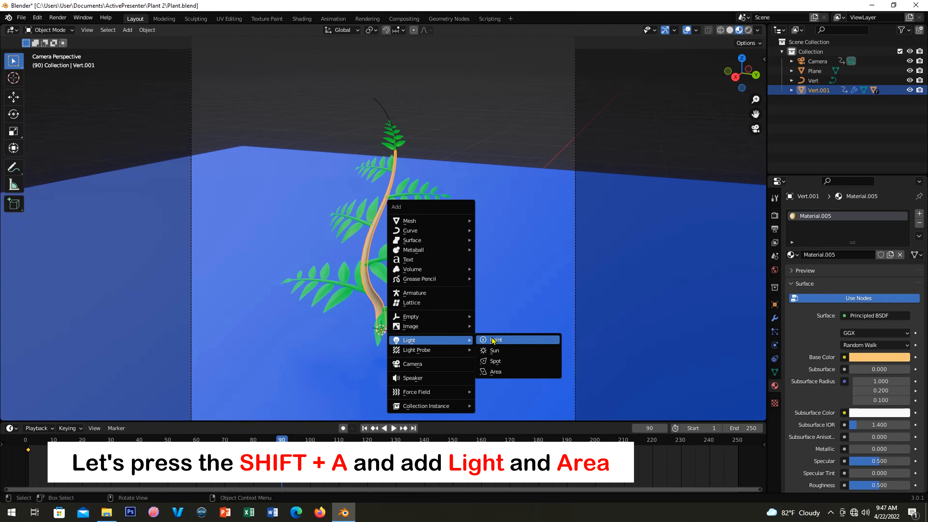
pyautogui.click(523, 377)
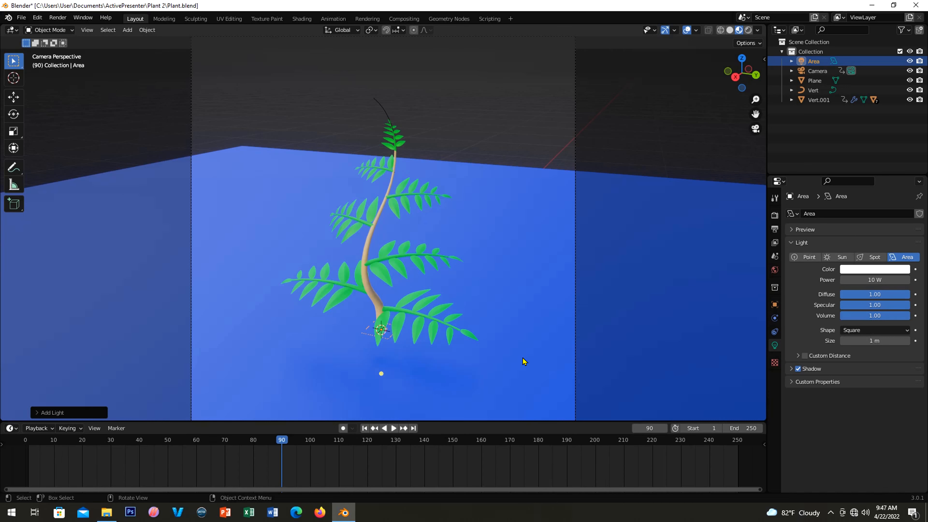
pyautogui.scroll(-3, 523, 358)
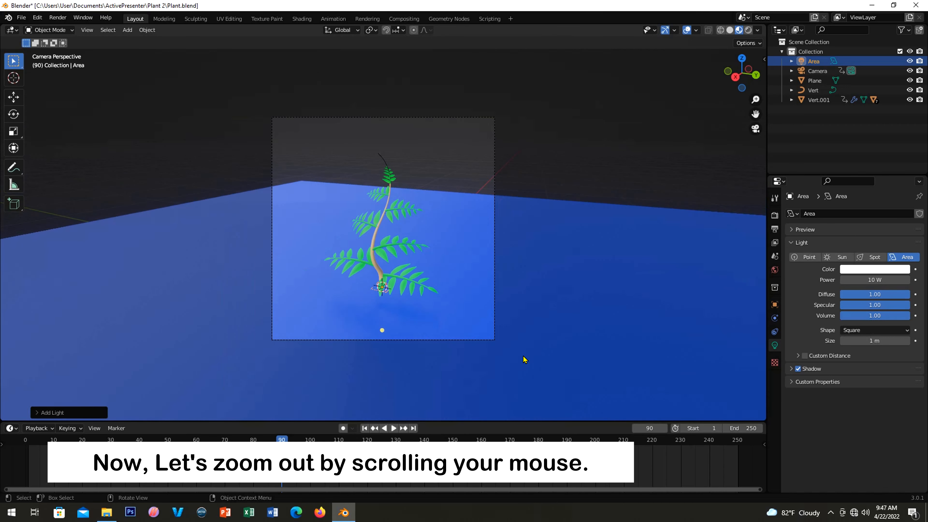
pyautogui.press('g')
pyautogui.press('z')
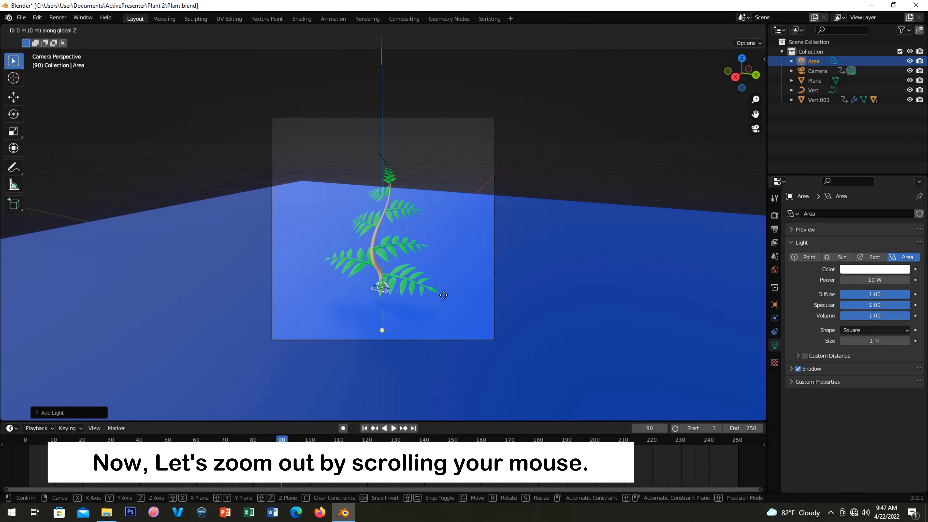
pyautogui.click(432, 77)
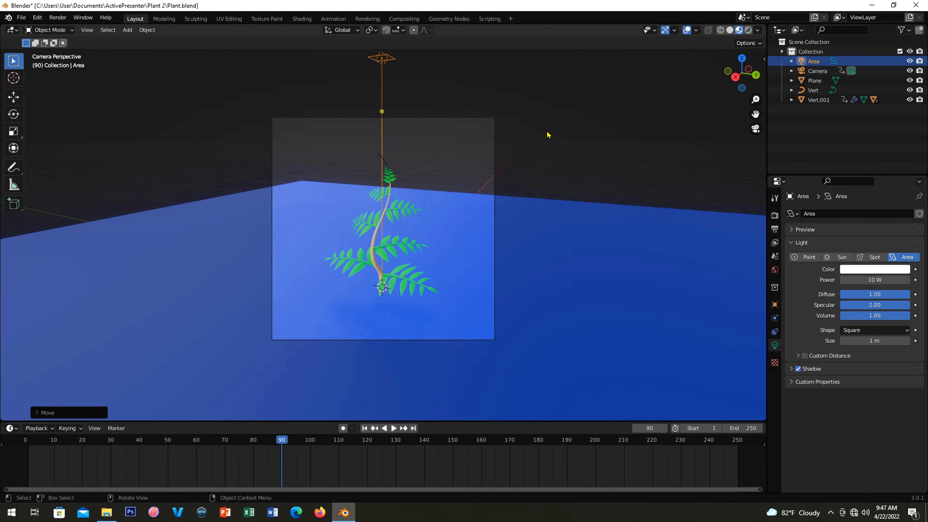
# Enlarge the area light to a size of about 5.28 m and set its power to 500 W.
pyautogui.moveTo(547, 135); pyautogui.dragTo(537, 226, button='middle')
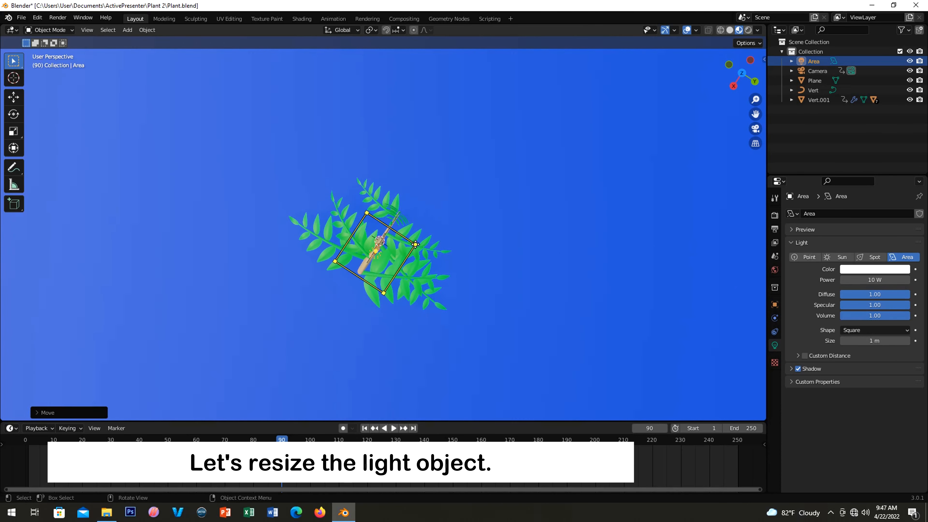
pyautogui.moveTo(416, 244); pyautogui.dragTo(801, 357)
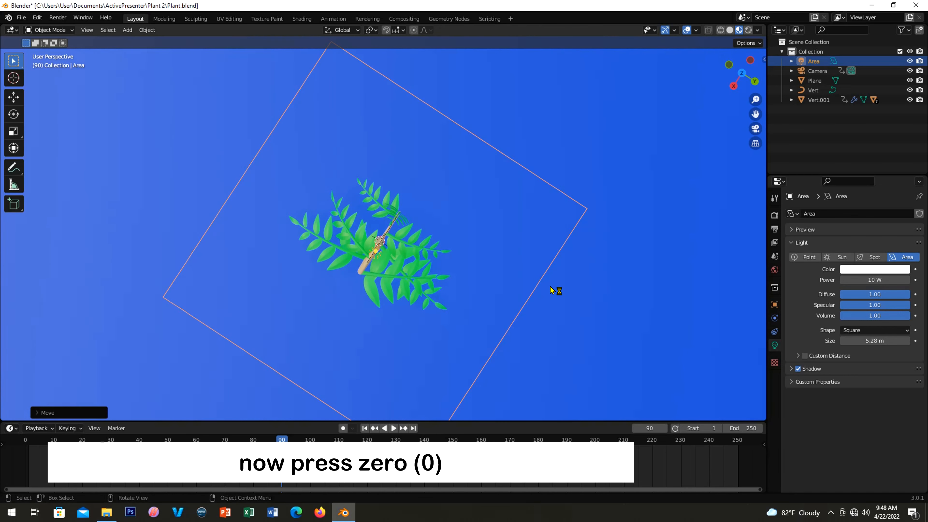
pyautogui.press('KP_0')
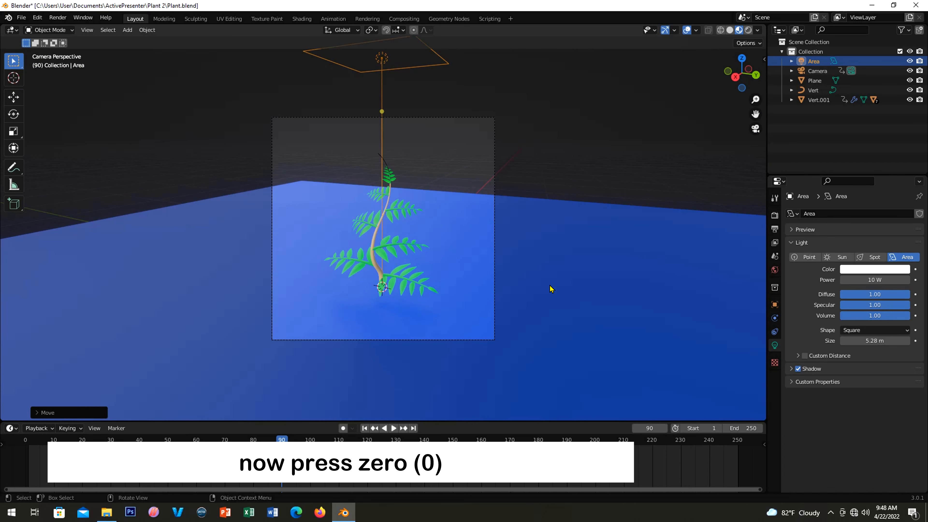
pyautogui.click(857, 280)
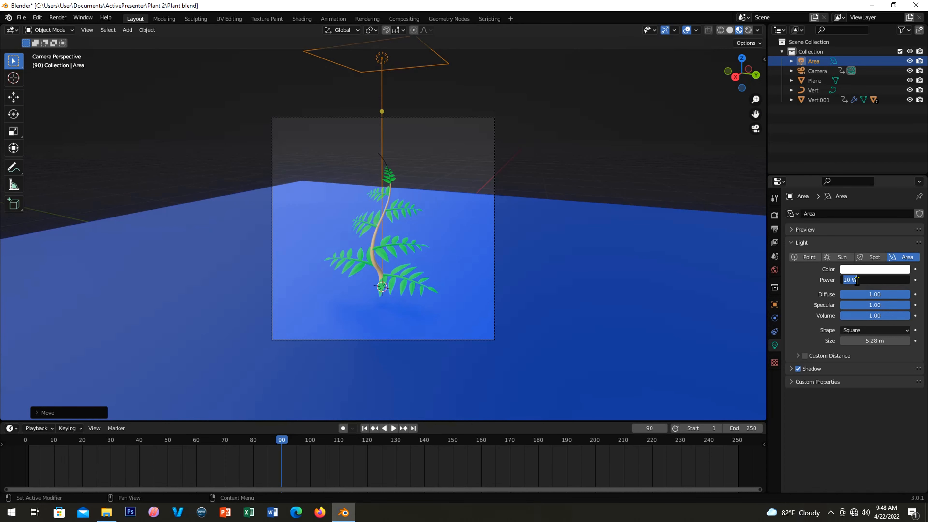
pyautogui.write('500')
pyautogui.press('Return')
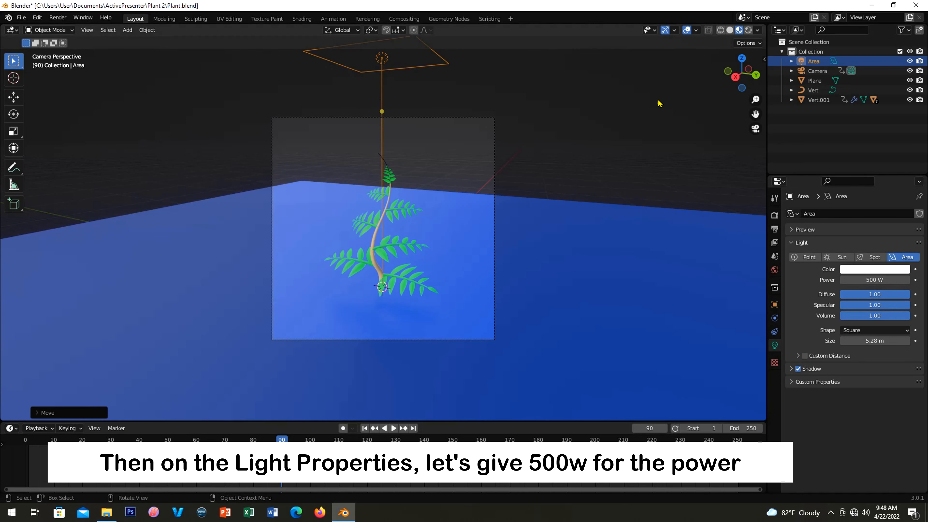
# Enable Scene Lights and Scene World for the Material Preview viewport shading.
pyautogui.click(758, 31)
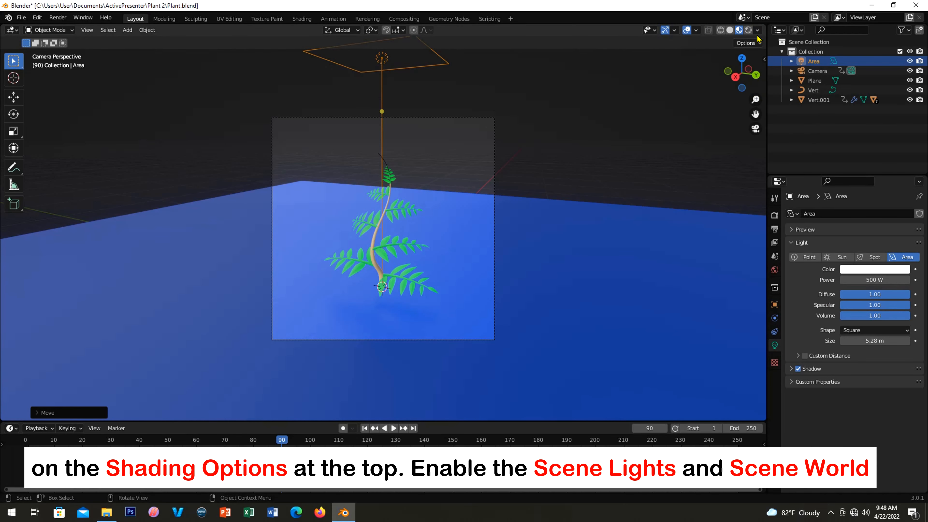
pyautogui.click(758, 31)
pyautogui.click(703, 78)
pyautogui.click(703, 89)
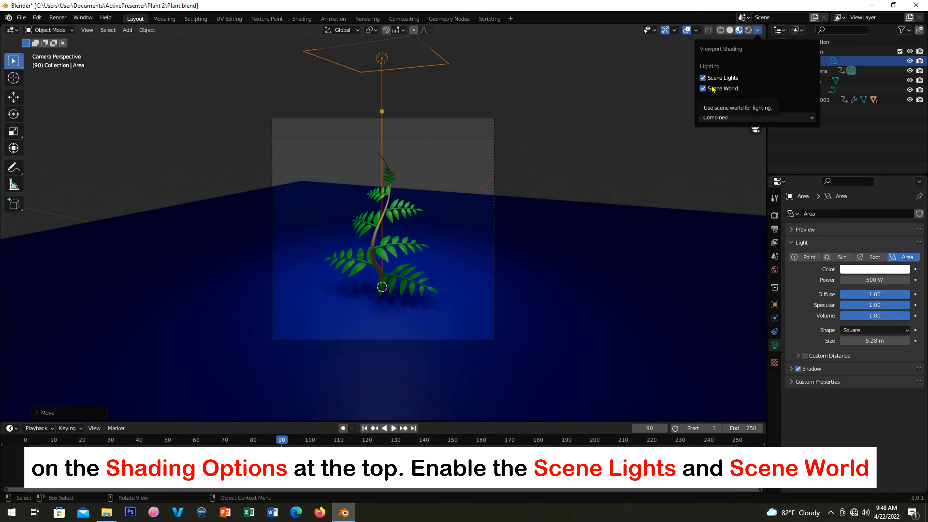
# Switch the render engine to Cycles with GPU Compute as the device, and enable viewport denoising.
pyautogui.click(775, 215)
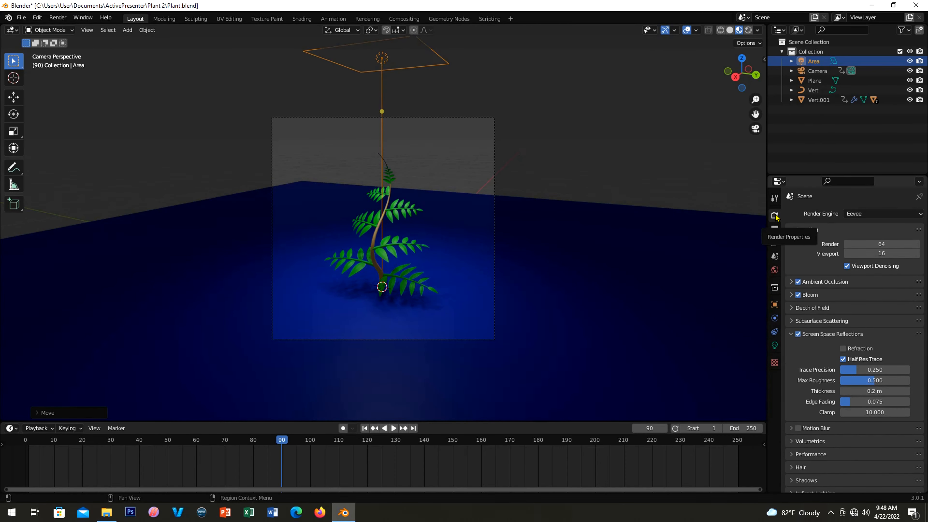
pyautogui.click(863, 217)
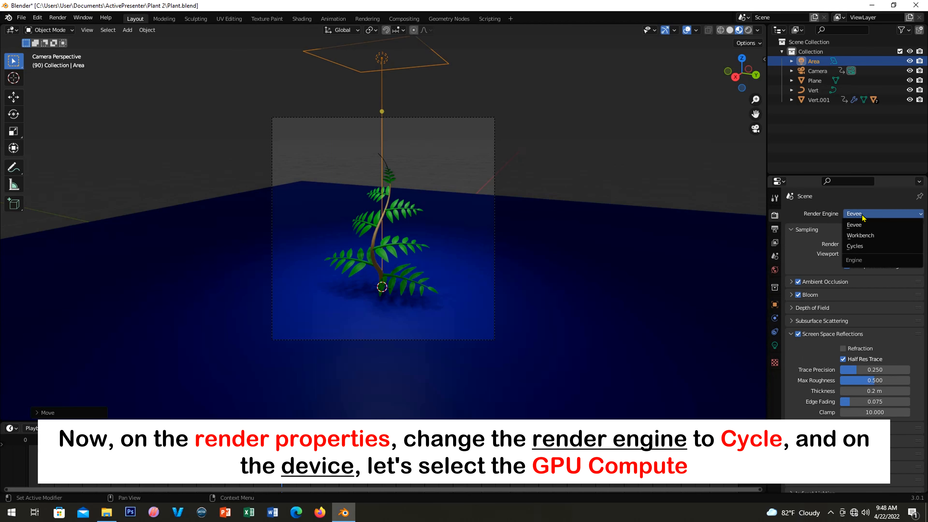
pyautogui.click(863, 246)
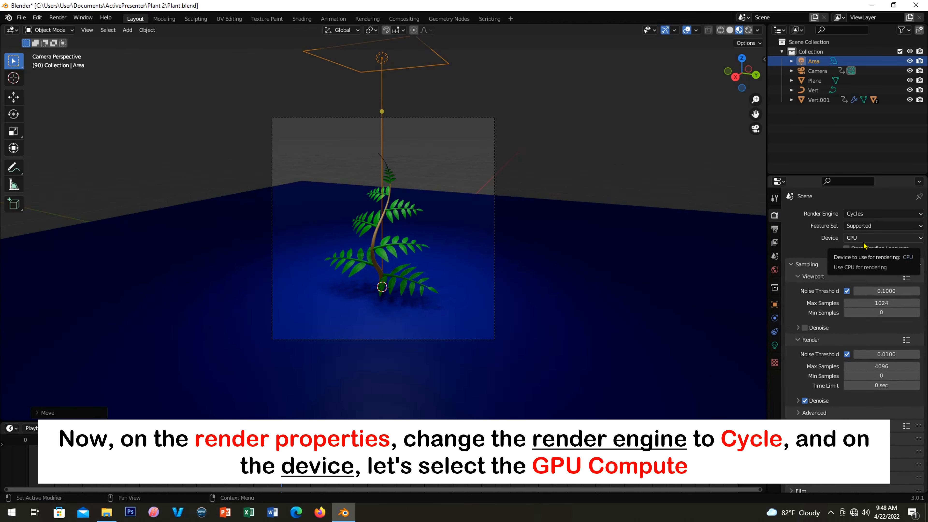
pyautogui.click(865, 238)
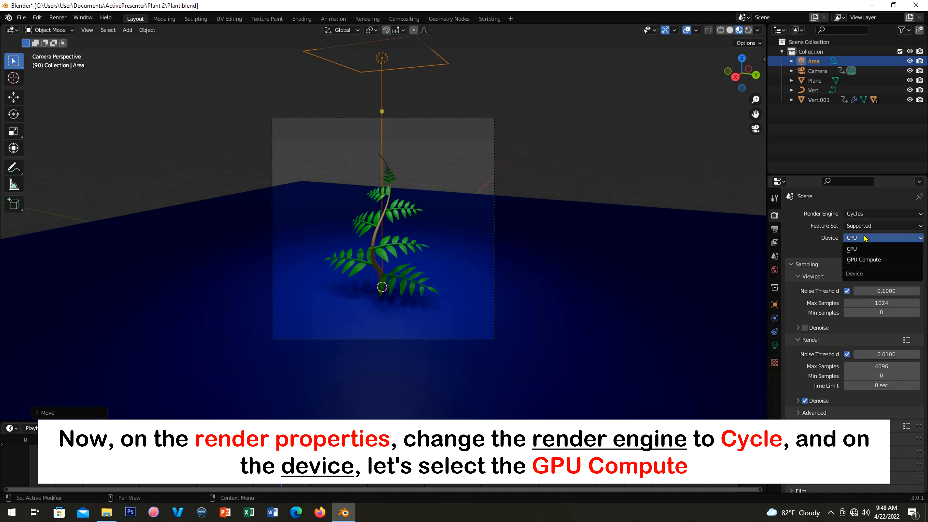
pyautogui.click(867, 259)
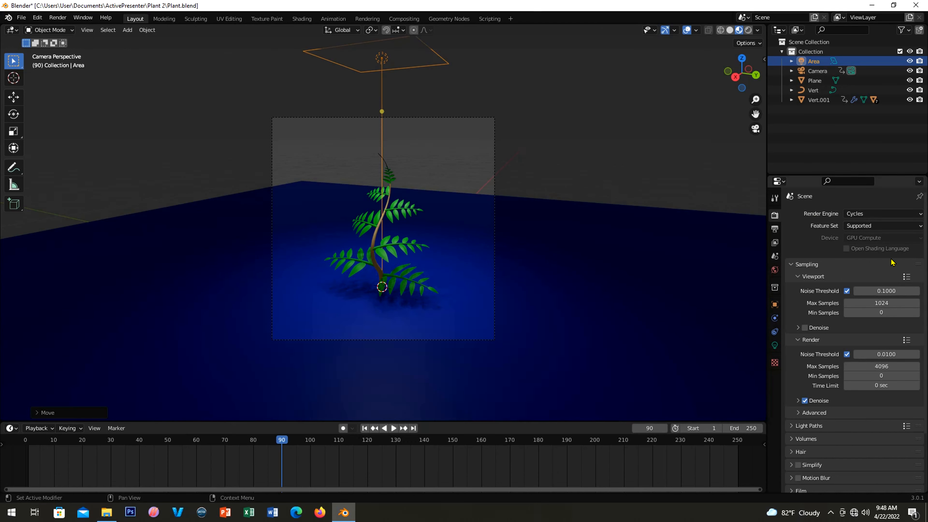
pyautogui.click(805, 327)
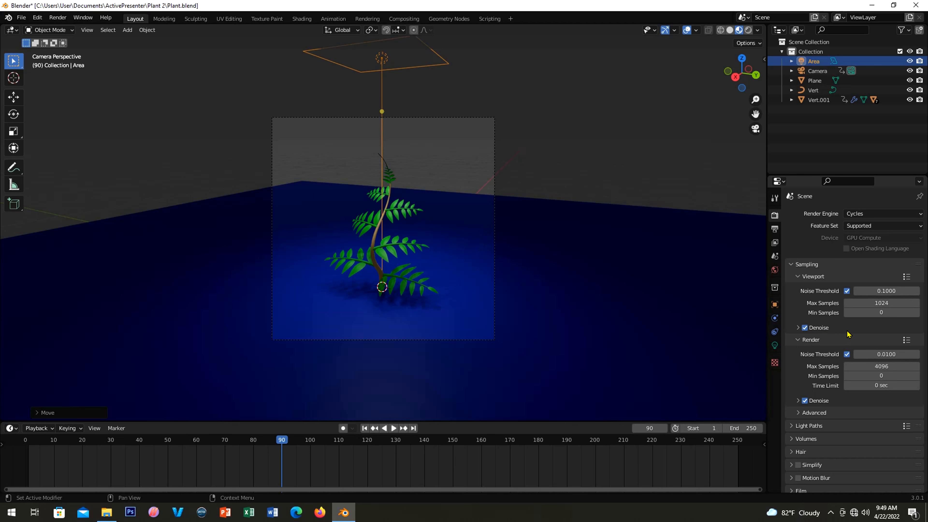
# Set the memory tile size in the render performance settings to 512.
pyautogui.scroll(-4, 847, 332)
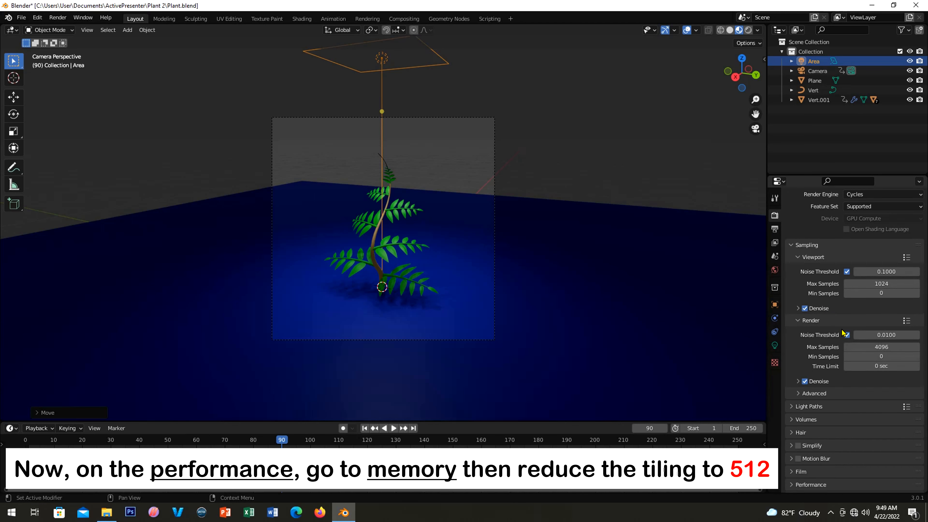
pyautogui.click(798, 435)
pyautogui.scroll(-5, 847, 432)
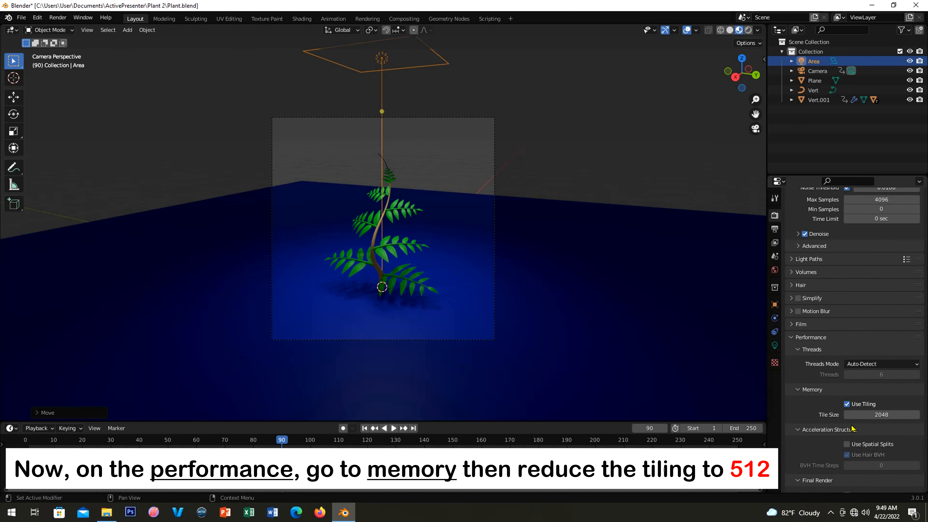
pyautogui.click(876, 415)
pyautogui.write('512')
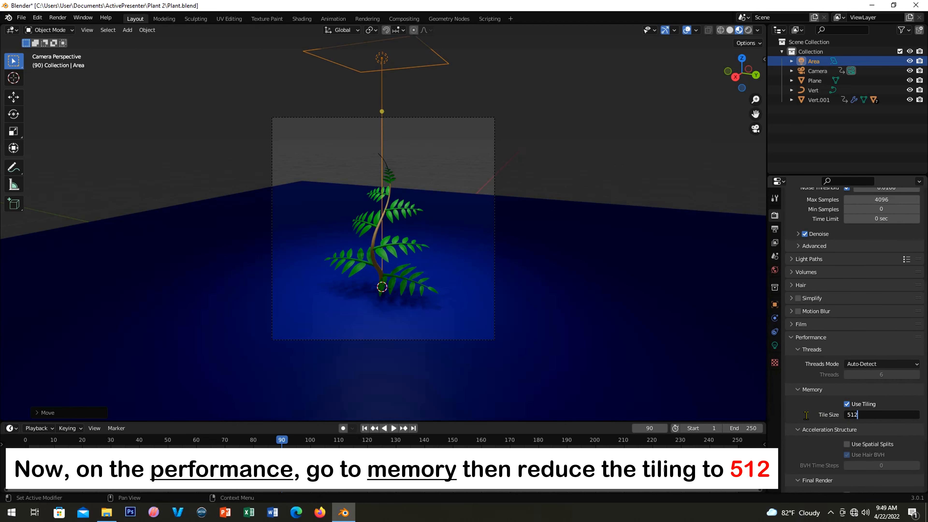
pyautogui.press('Return')
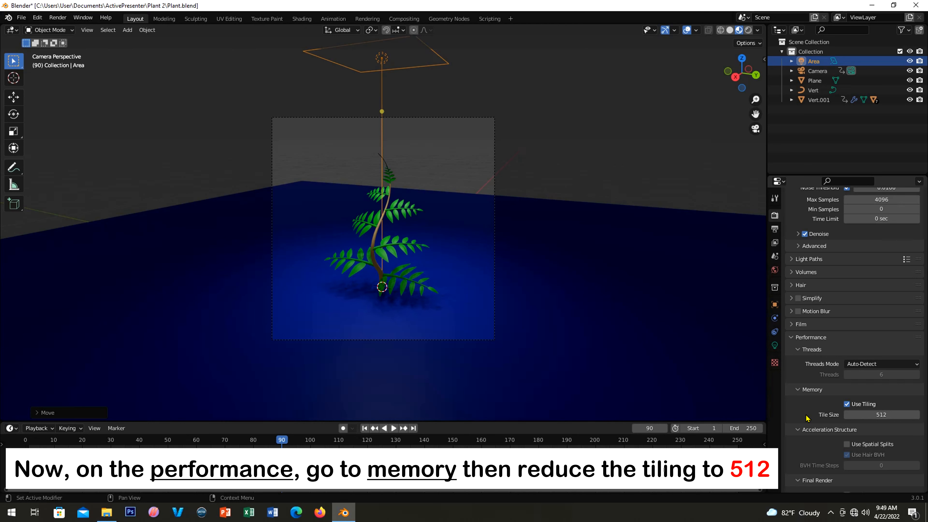
# Set the maximum samples for the final render to 512.
pyautogui.scroll(8, 809, 416)
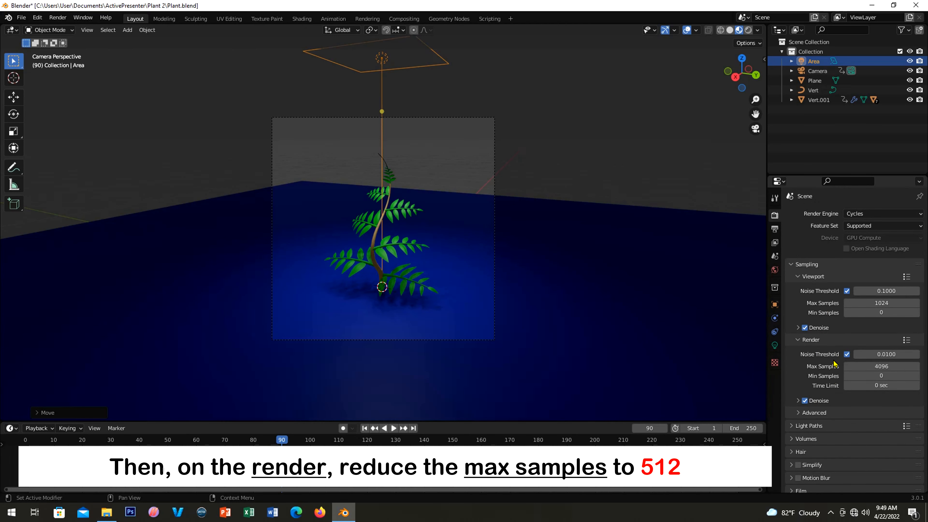
pyautogui.scroll(-1, 833, 364)
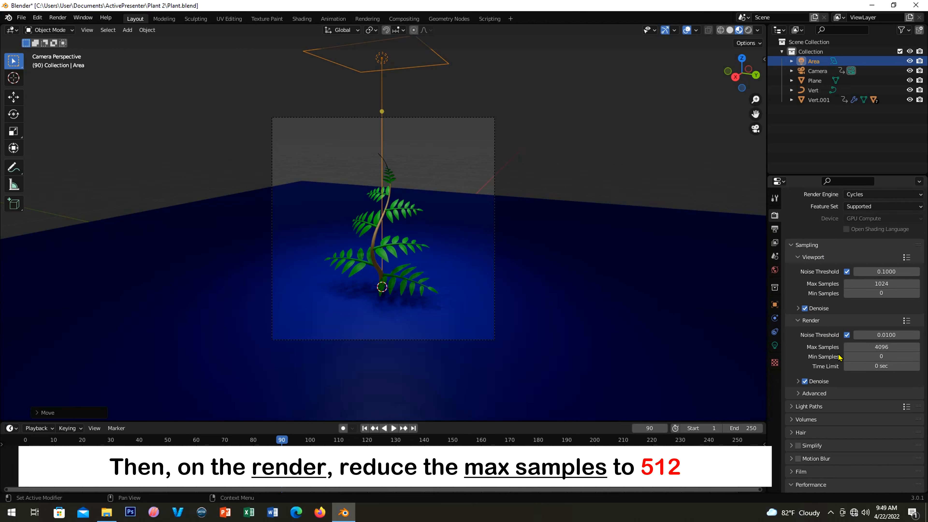
pyautogui.doubleClick(887, 348)
pyautogui.write('512')
pyautogui.press('Return')
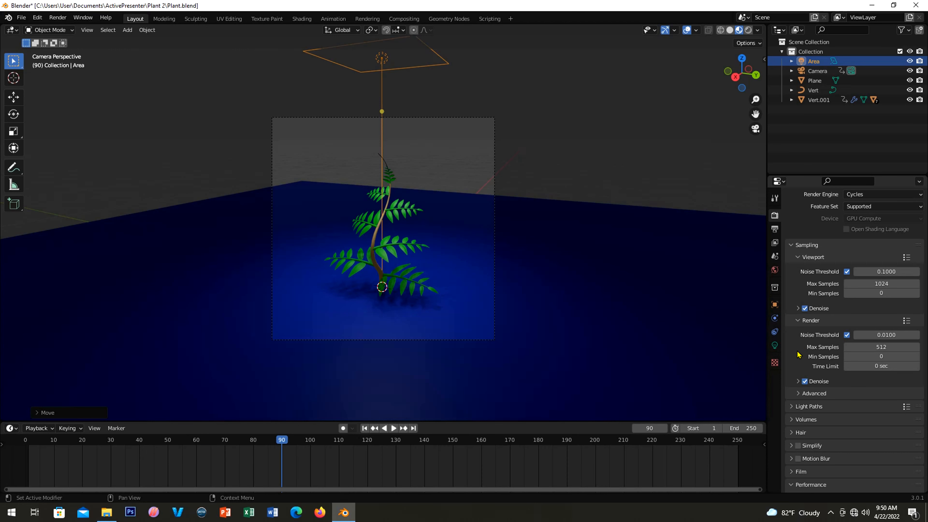
# Set the viewport shading to Rendered and check the lighting from above and through the camera.
pyautogui.press('z')
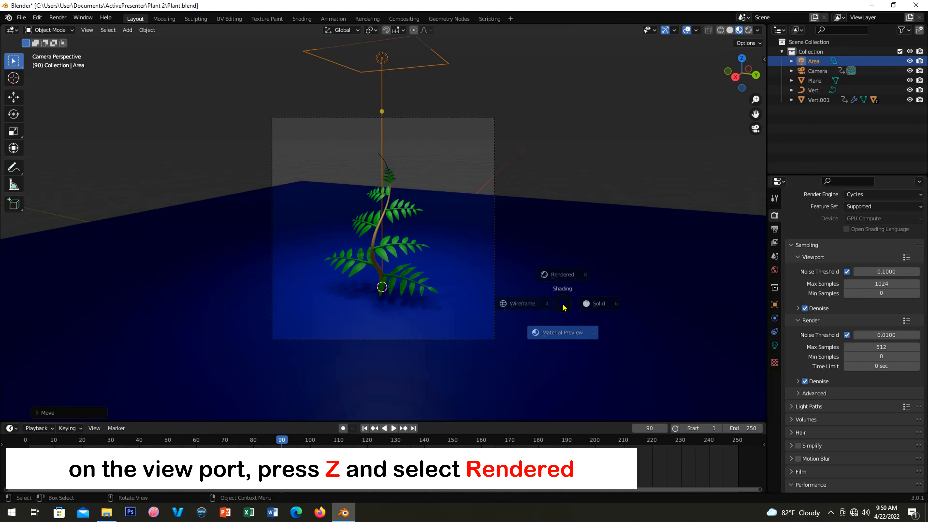
pyautogui.click(563, 253)
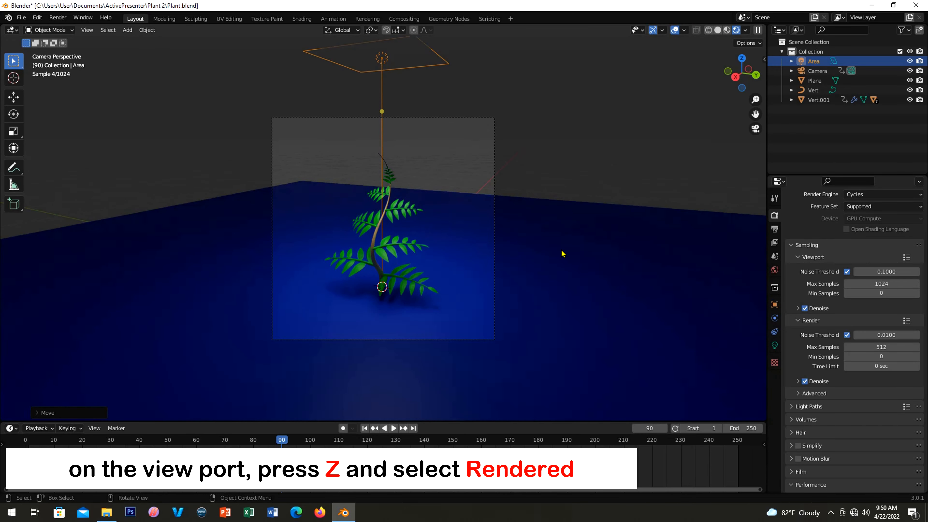
pyautogui.press('KP_0')
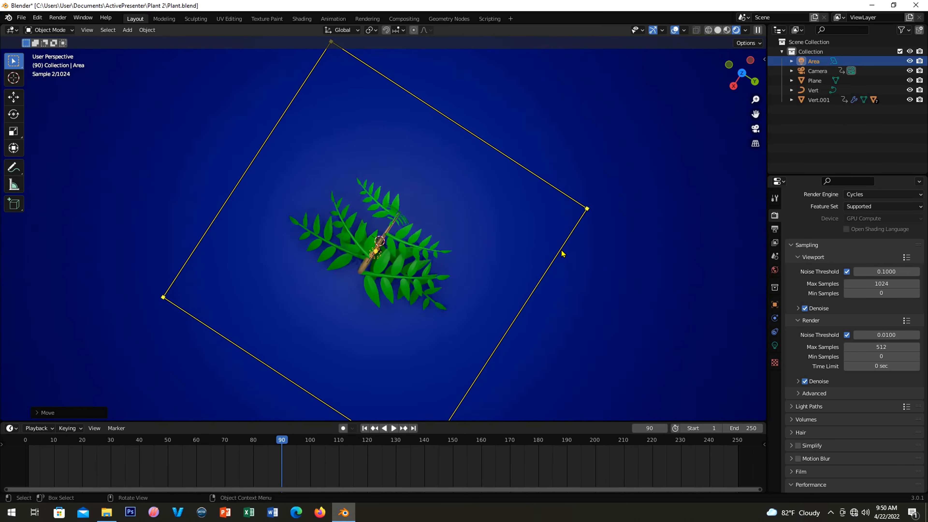
pyautogui.press('KP_0')
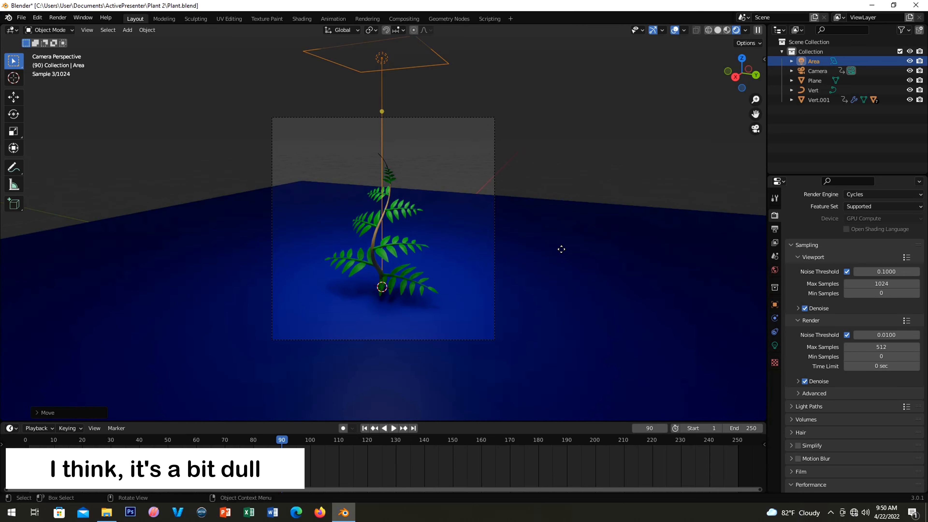
pyautogui.scroll(2, 793, 265)
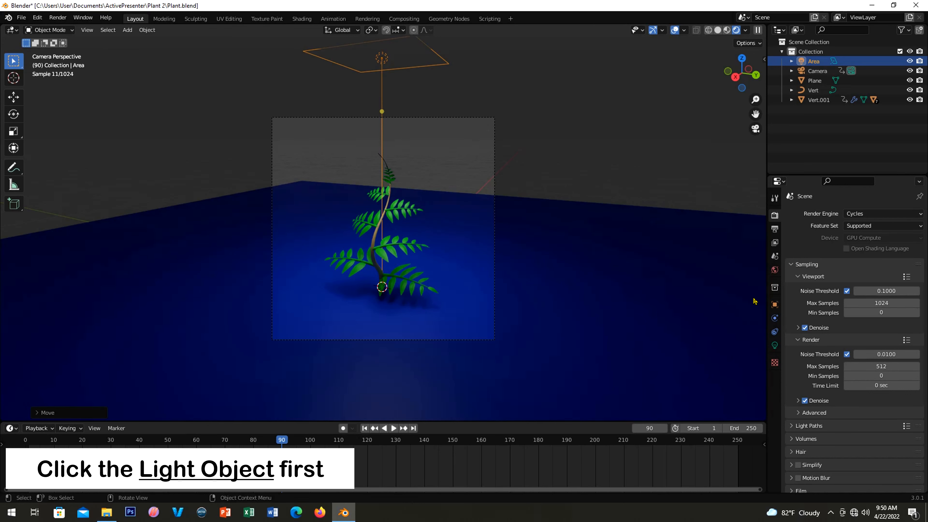
# Set the area light's power to 1500 W in its light properties.
pyautogui.click(774, 345)
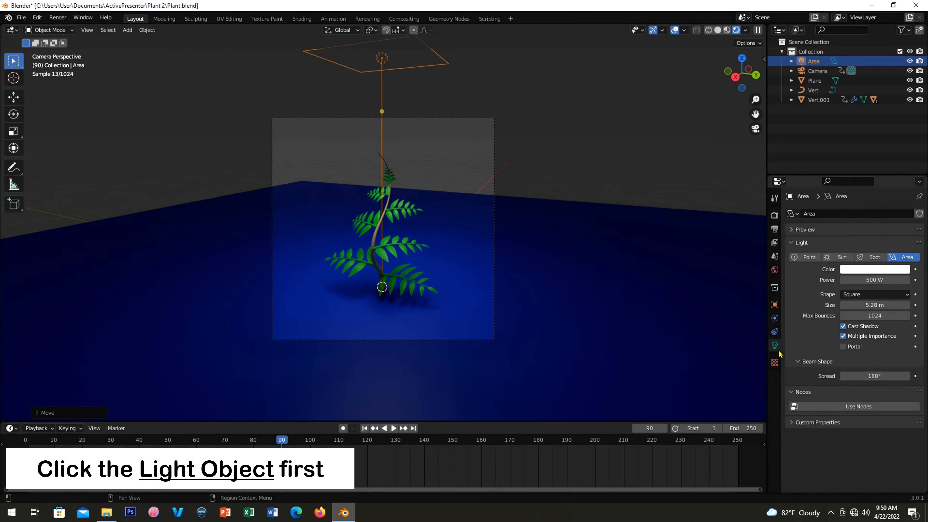
pyautogui.click(869, 280)
pyautogui.write('1500')
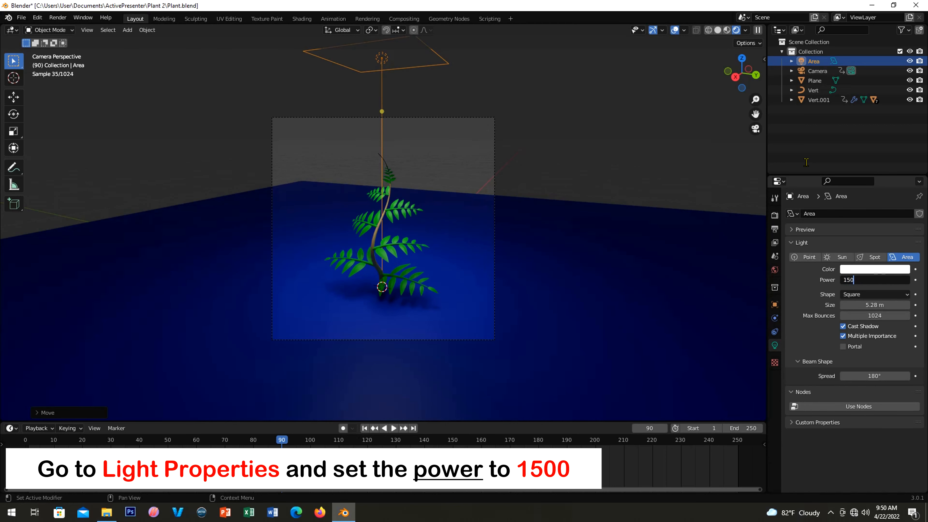
pyautogui.press('Return')
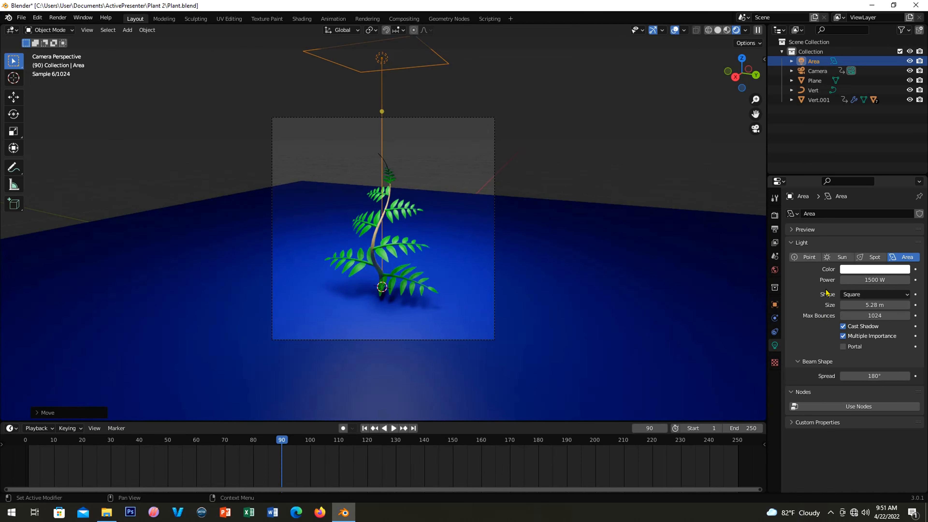
# Change the world background colour to a dark reddish brown and check the plant against it through the camera.
pyautogui.click(775, 271)
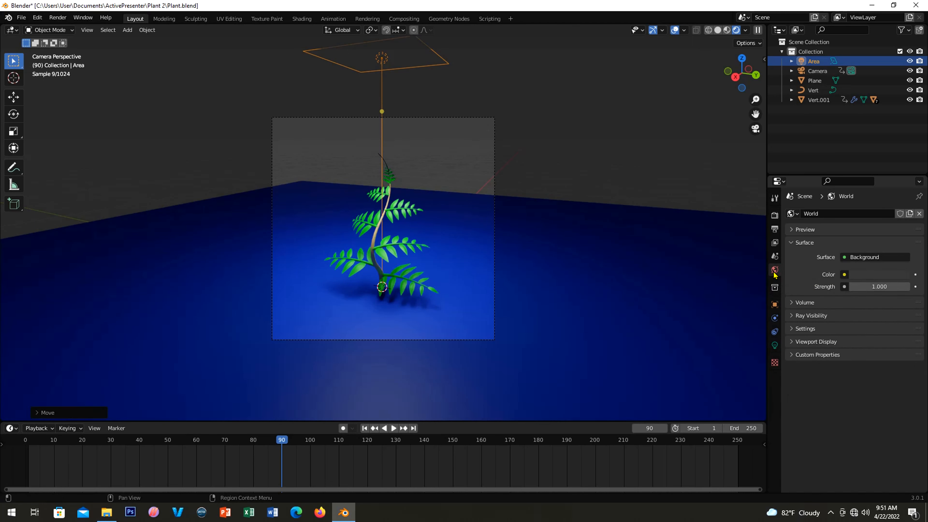
pyautogui.click(871, 274)
pyautogui.moveTo(863, 162)
pyautogui.mouseDown()
pyautogui.moveTo(865, 144)
pyautogui.moveTo(859, 190)
pyautogui.mouseUp()
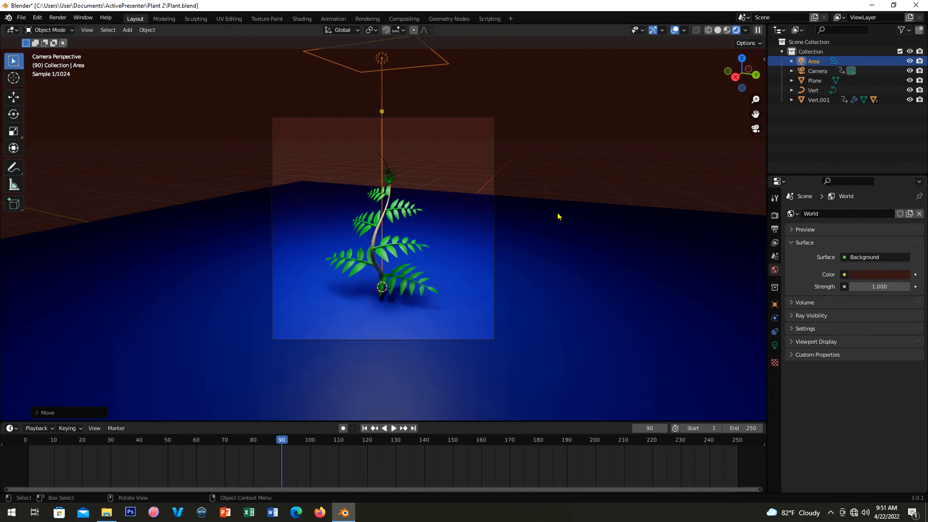
pyautogui.scroll(3, 474, 236)
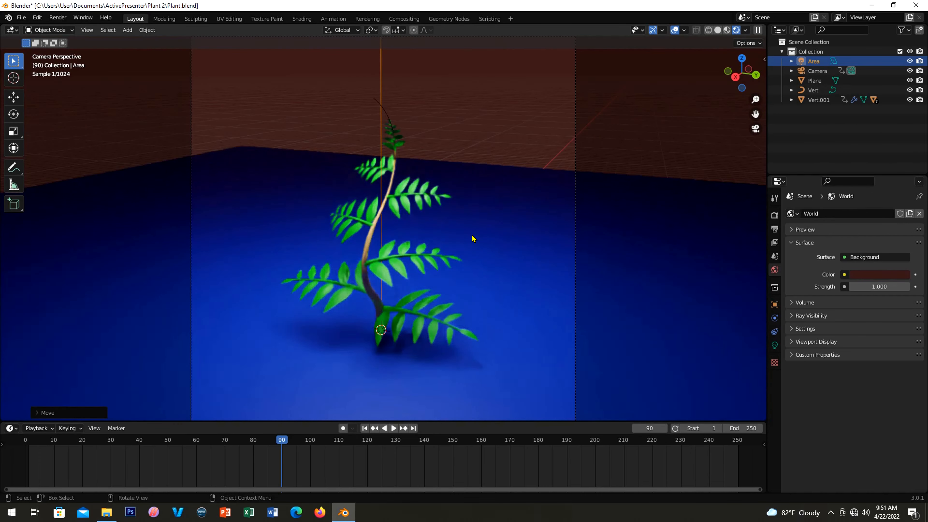
pyautogui.scroll(2, 466, 284)
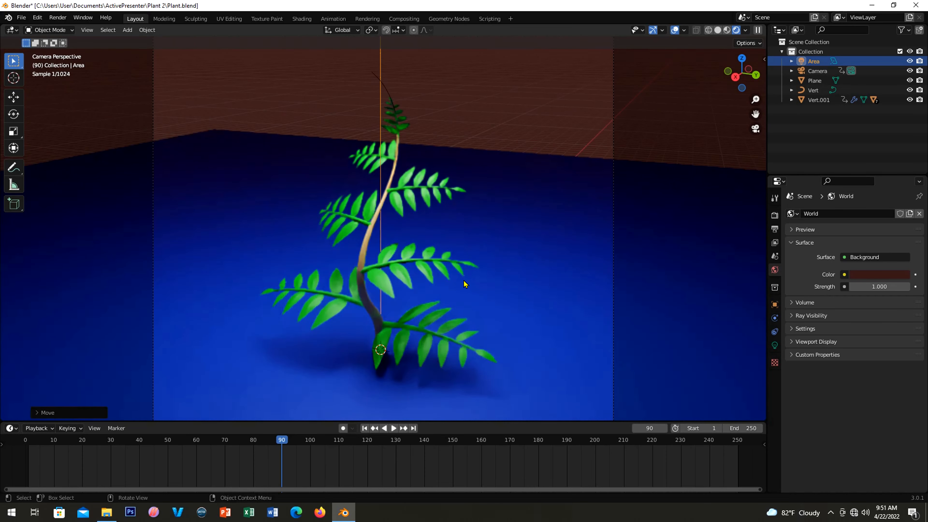
# Set the output file format to FFmpeg Video with an MPEG-4 encoding container.
pyautogui.click(774, 229)
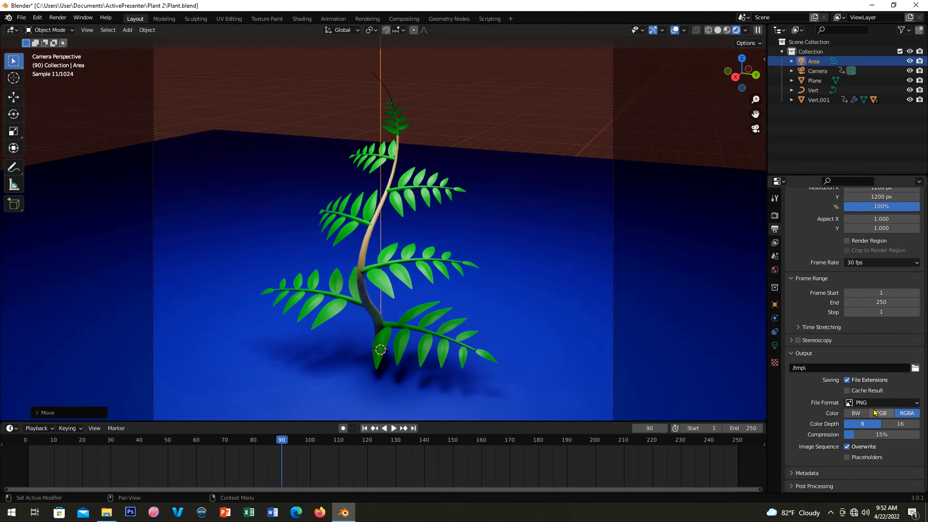
pyautogui.click(876, 407)
pyautogui.click(883, 452)
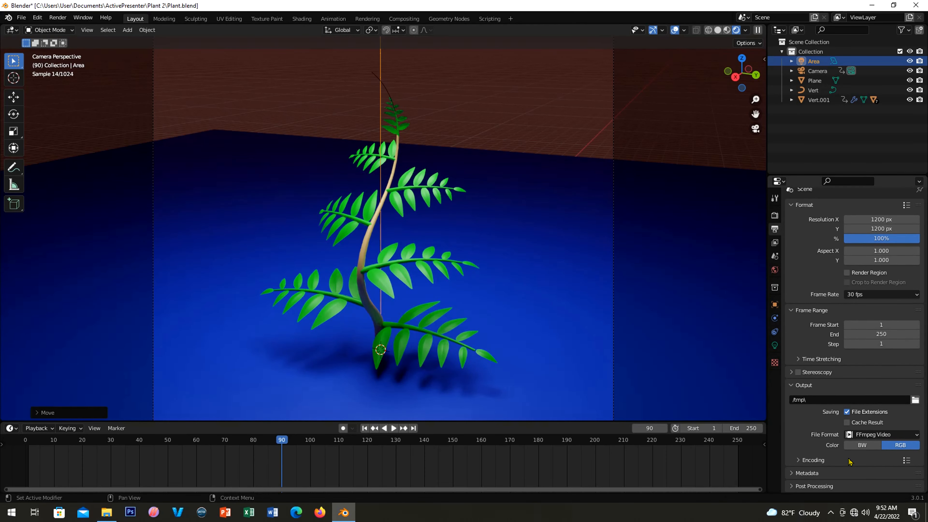
pyautogui.click(802, 461)
pyautogui.scroll(-3, 803, 463)
pyautogui.click(867, 417)
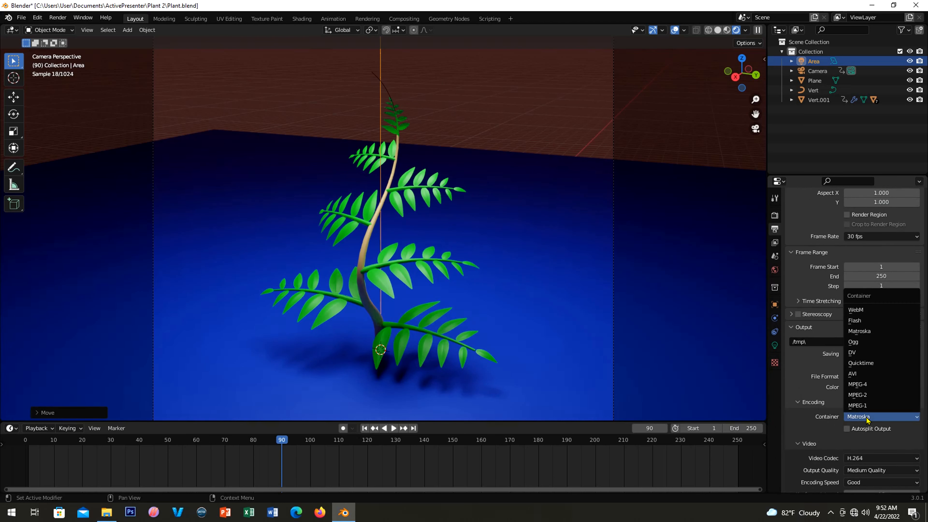
pyautogui.click(865, 384)
pyautogui.scroll(-3, 864, 431)
pyautogui.scroll(-1, 863, 432)
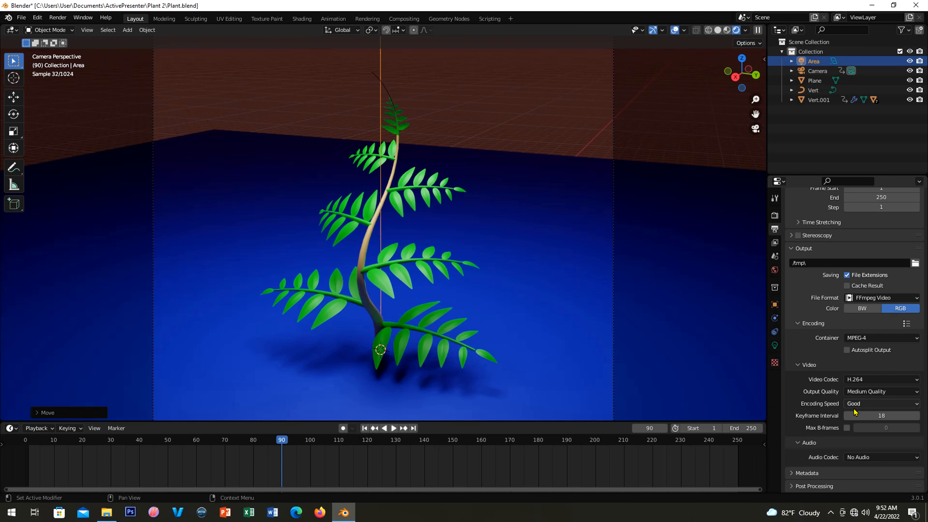
# Render the full plant animation to the output video file.
pyautogui.click(64, 22)
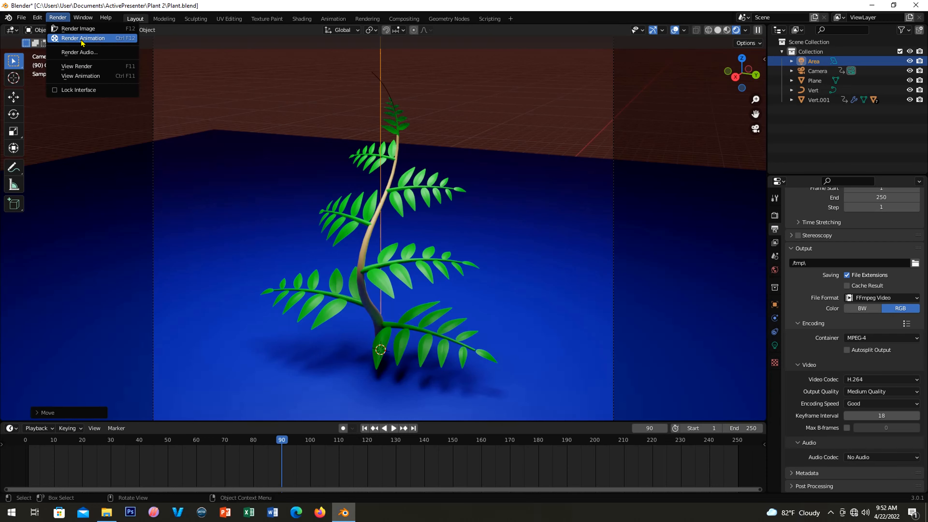
pyautogui.click(82, 39)
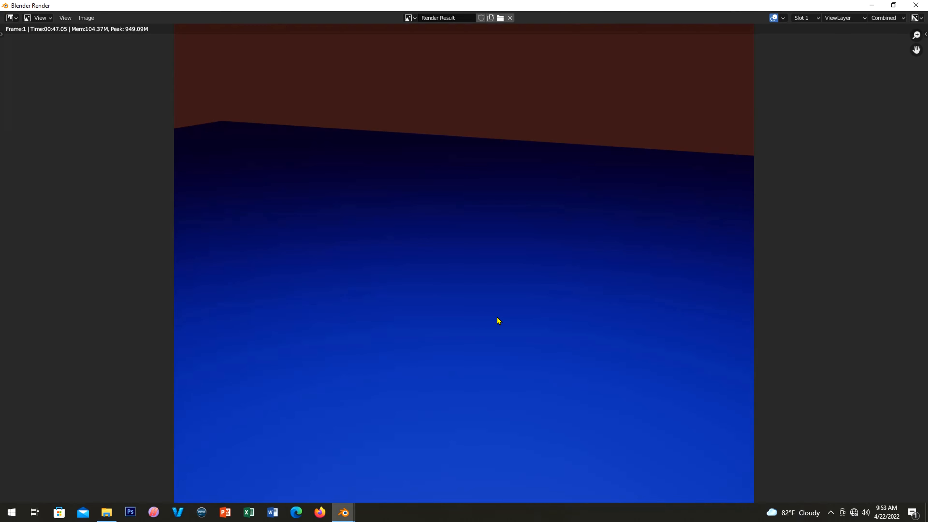
# Switch to File Explorer, go to the tmp folder on Local Disk (C:) and open the first MP4 video for playback.
pyautogui.click(106, 511)
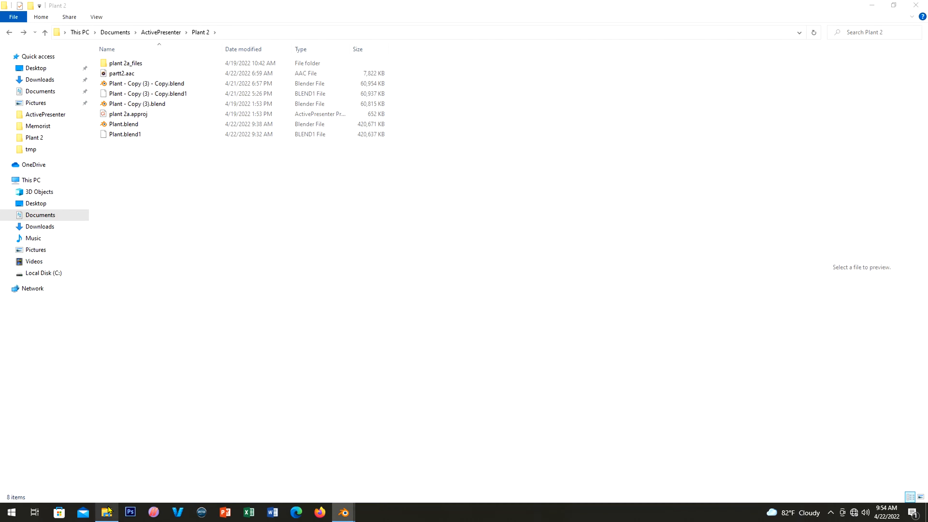
pyautogui.click(48, 274)
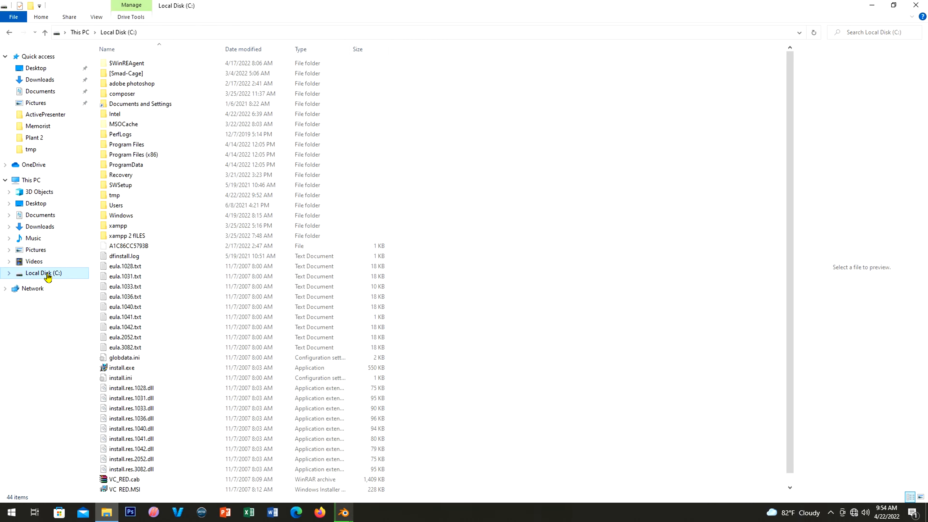
pyautogui.doubleClick(115, 196)
pyautogui.doubleClick(127, 93)
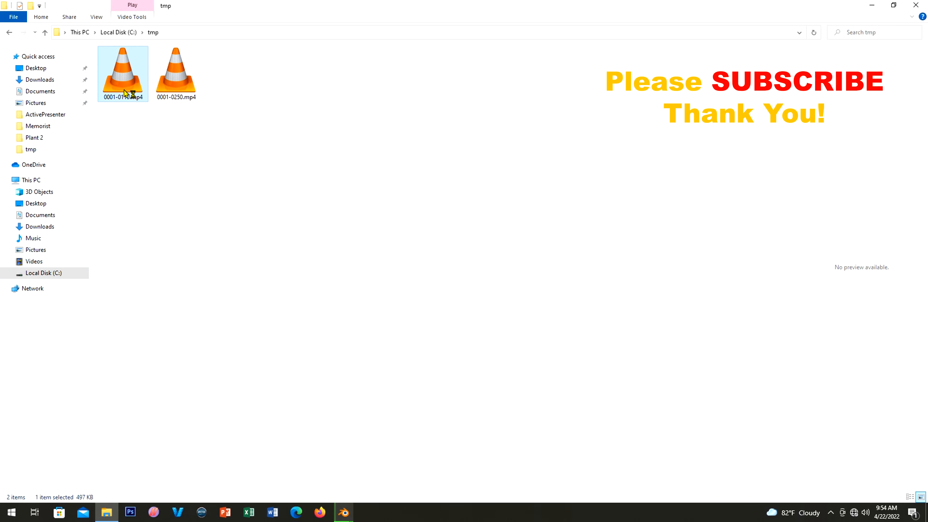